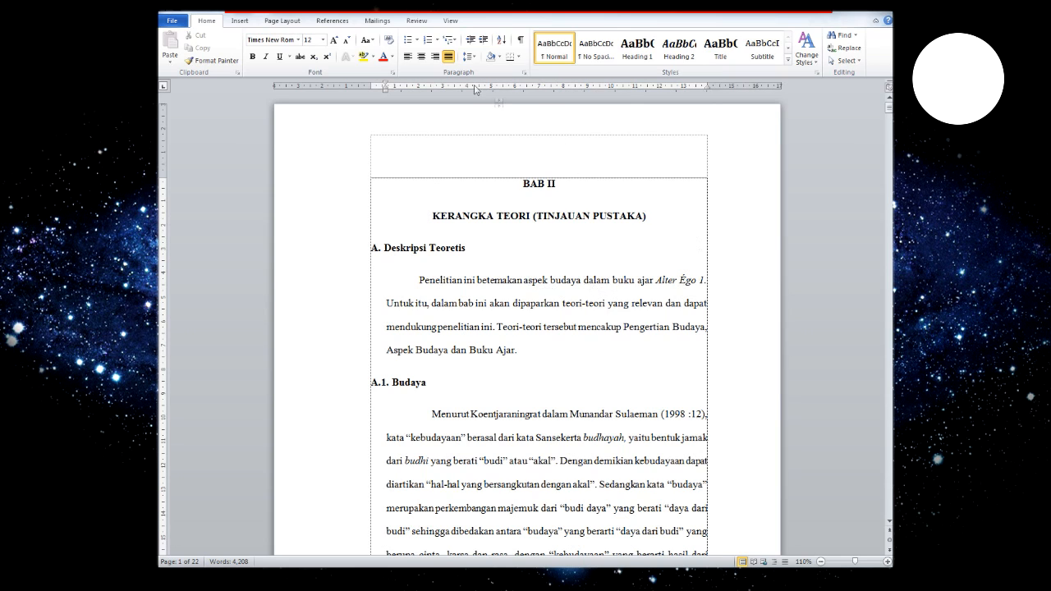
# - Set the document's multiple-pages option to Mirror margins in Page Setup
pyautogui.click(299, 22)
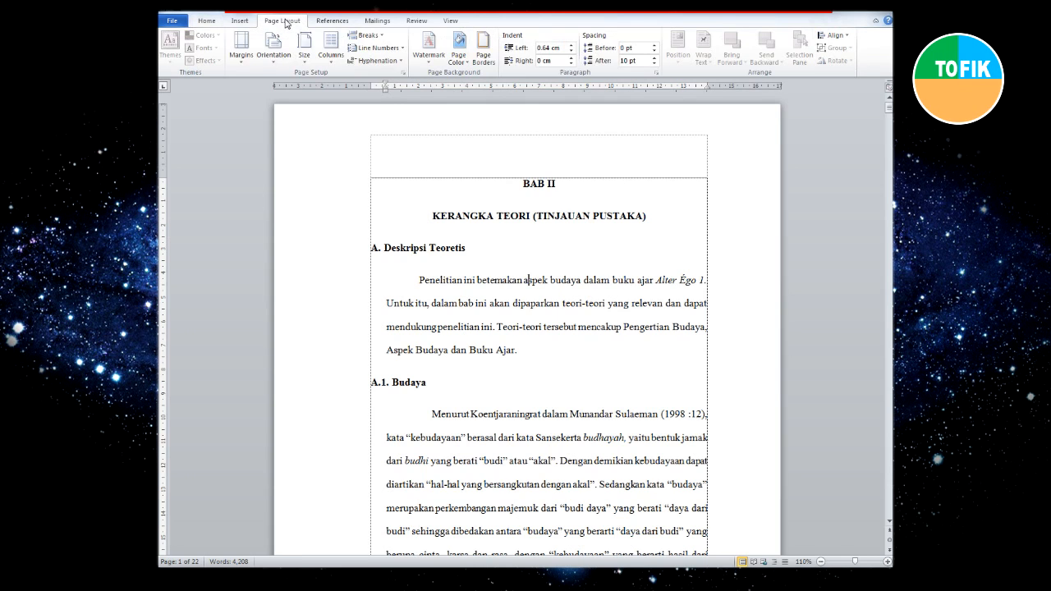
pyautogui.click(403, 73)
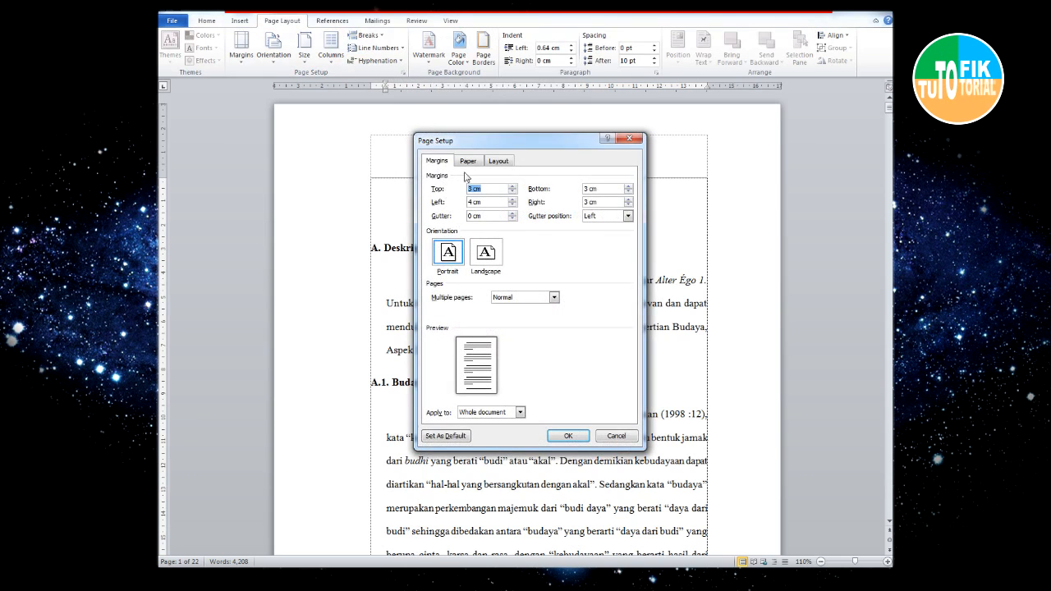
pyautogui.click(424, 163)
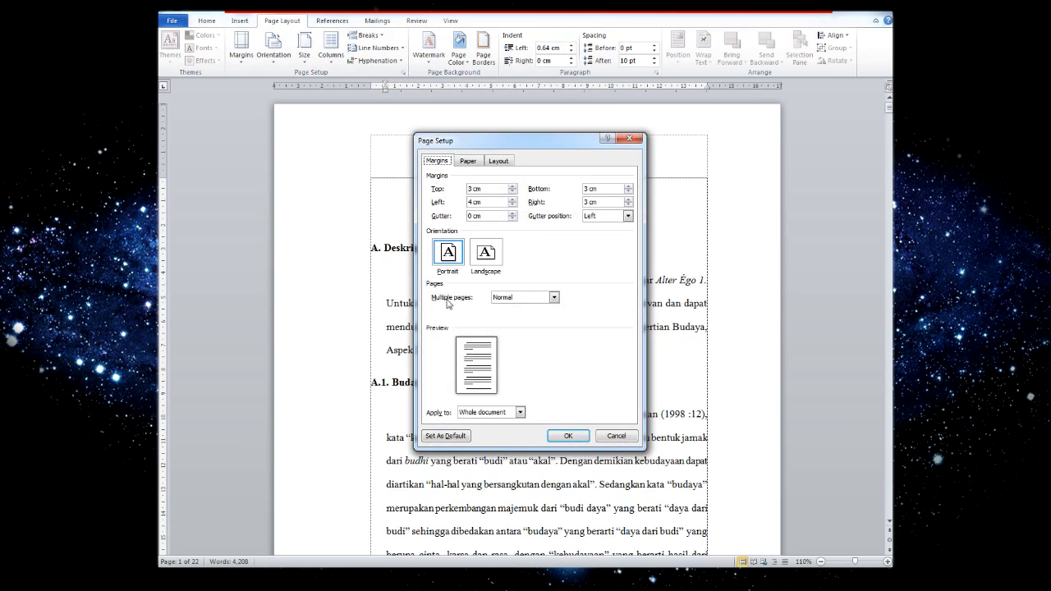
pyautogui.click(554, 297)
pyautogui.click(534, 315)
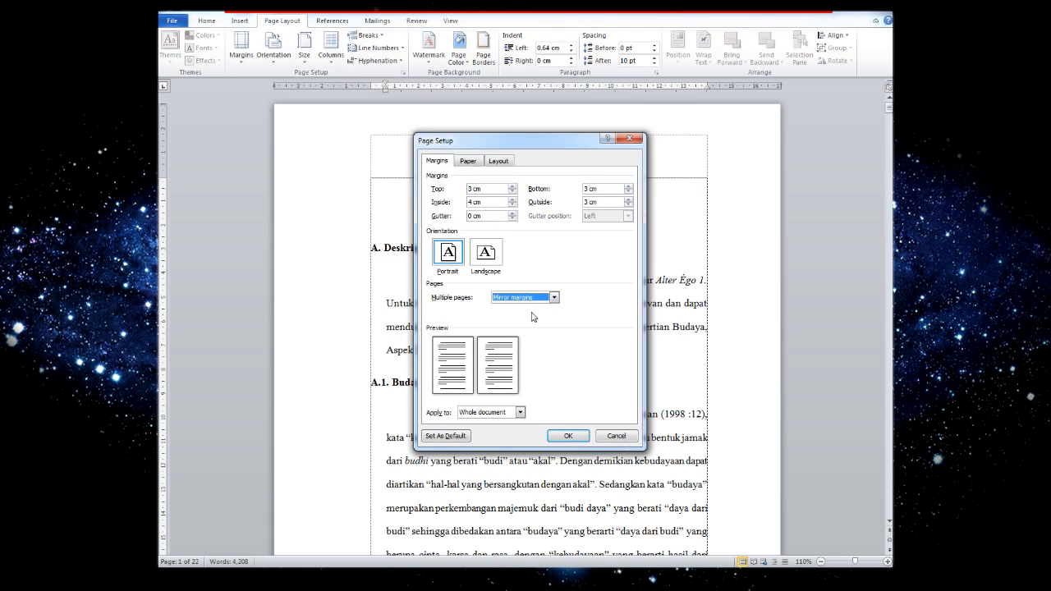
# - Compare the margin settings under Normal and Mirror margins, finishing with Mirror margins selected
pyautogui.click(554, 297)
pyautogui.click(513, 304)
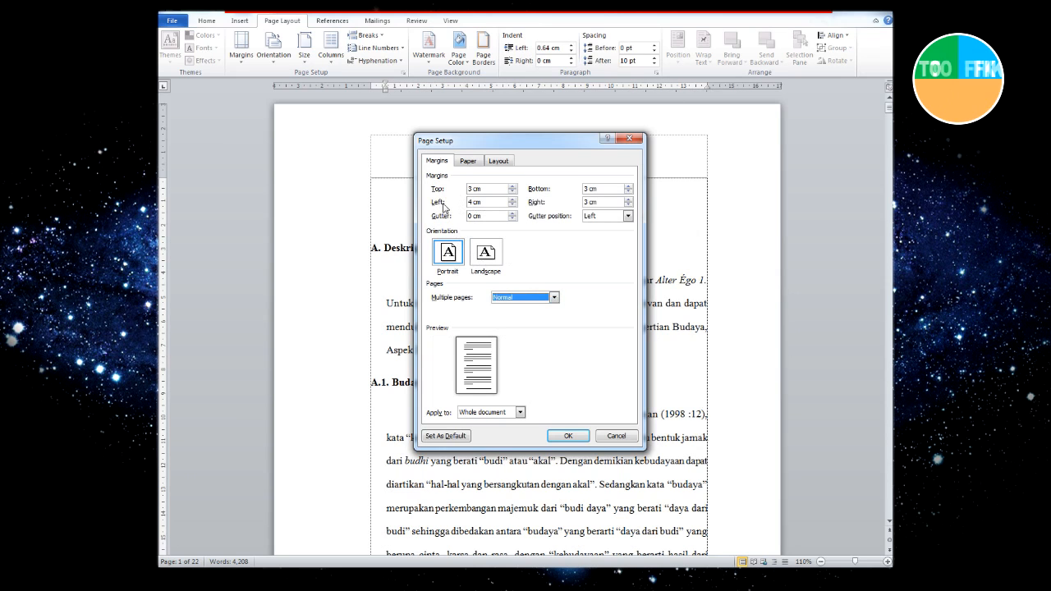
pyautogui.click(471, 202)
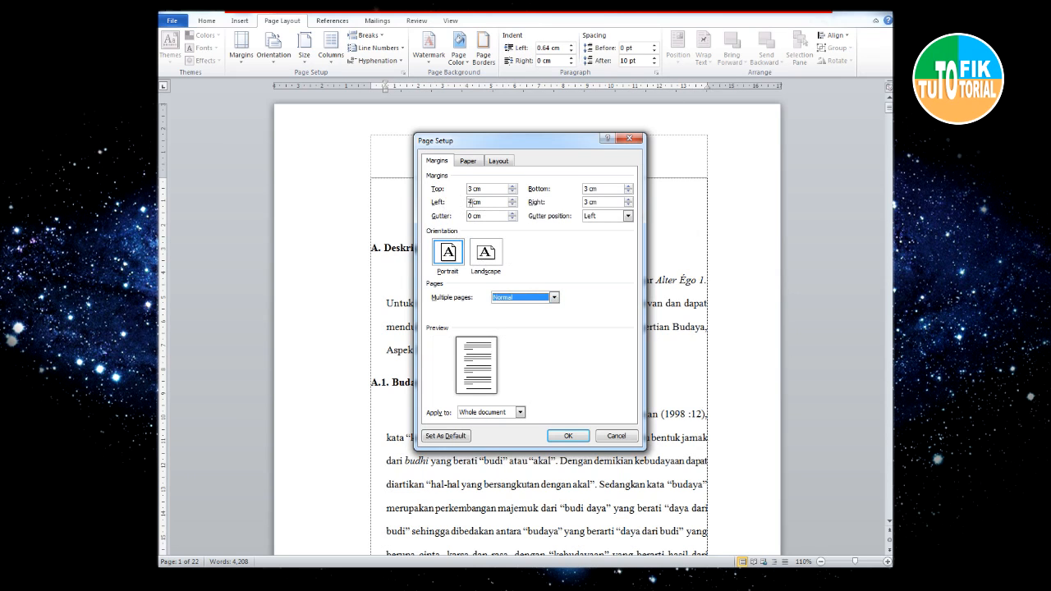
pyautogui.click(483, 203)
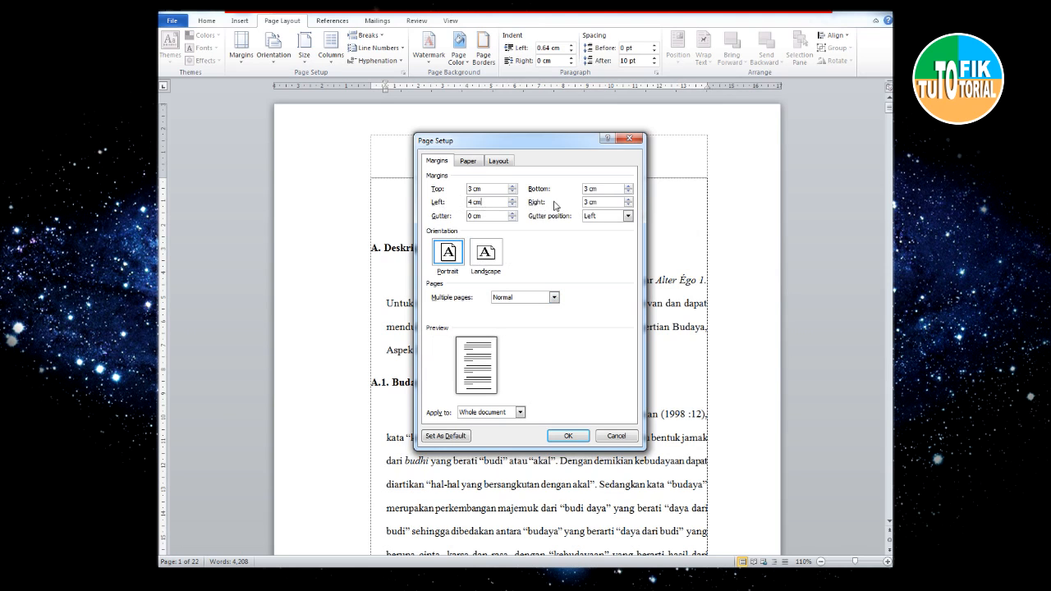
pyautogui.click(554, 297)
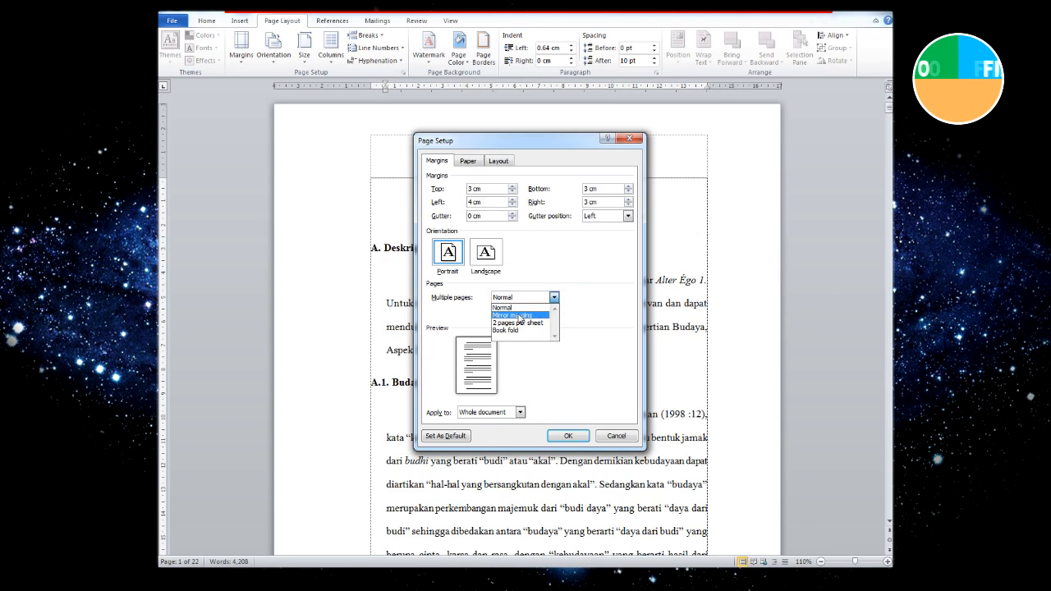
pyautogui.click(519, 316)
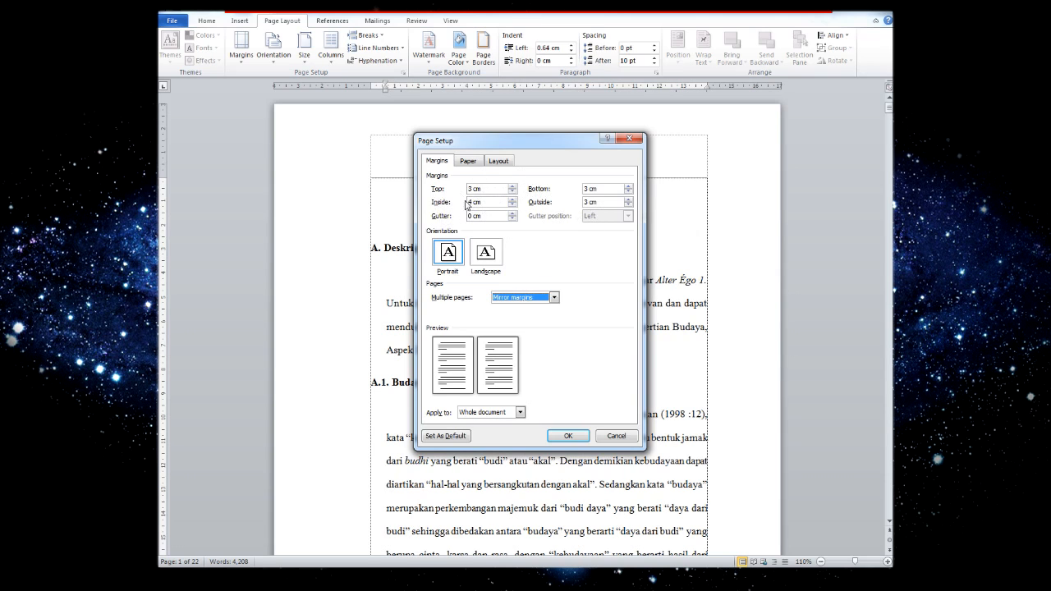
# - Enable different odd and even headers and footers for the whole document and apply the page setup
pyautogui.click(470, 164)
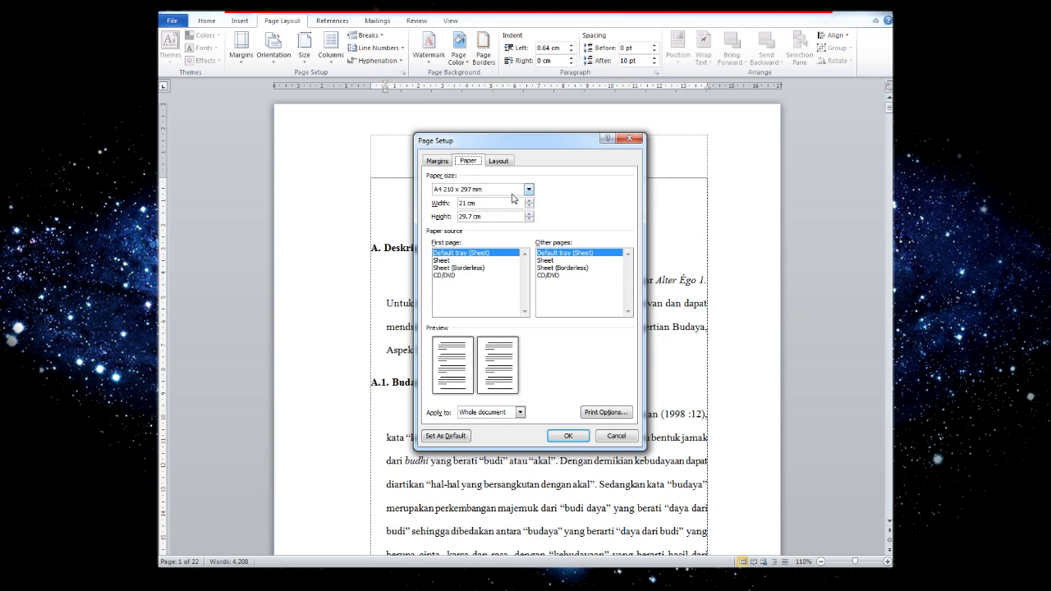
pyautogui.click(498, 164)
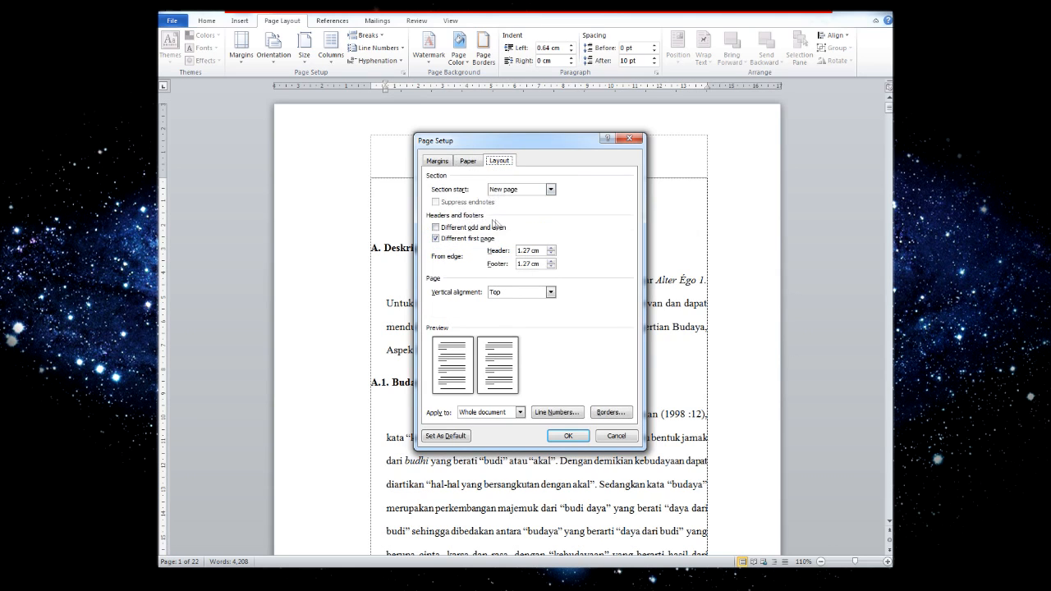
pyautogui.click(436, 228)
pyautogui.click(442, 161)
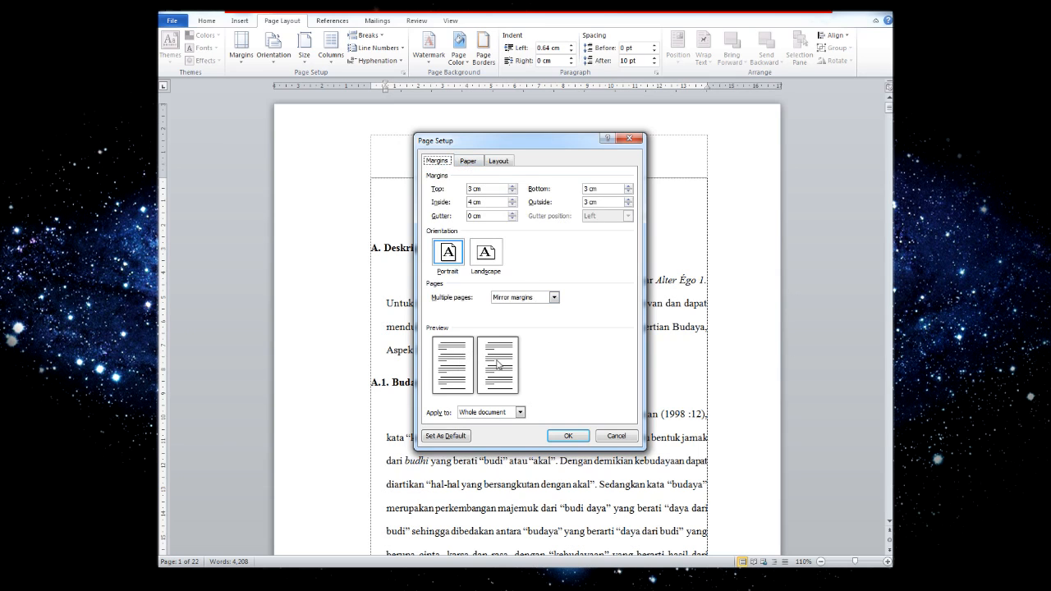
pyautogui.click(468, 161)
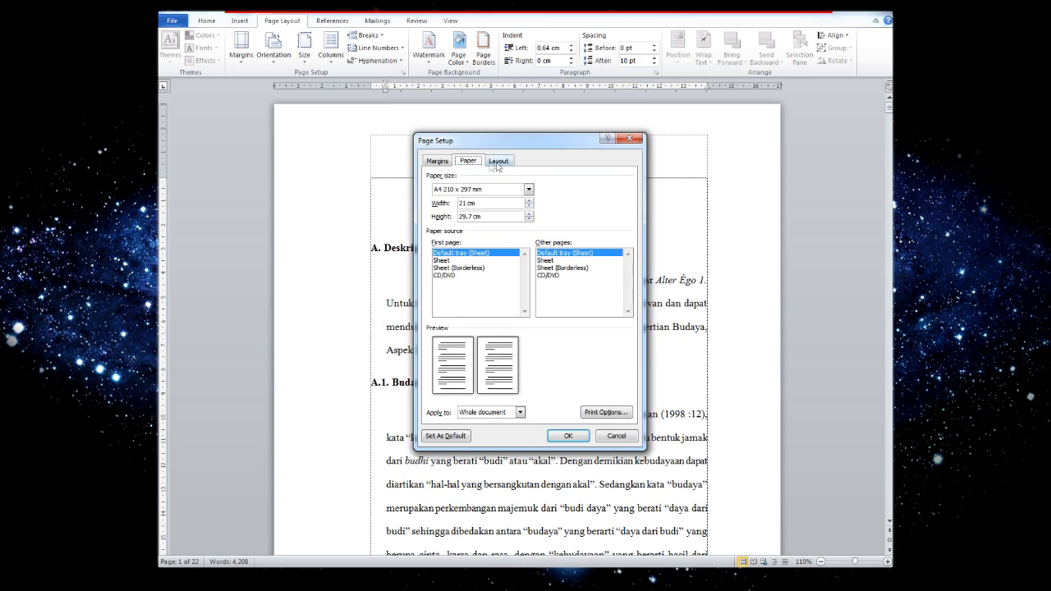
pyautogui.click(497, 162)
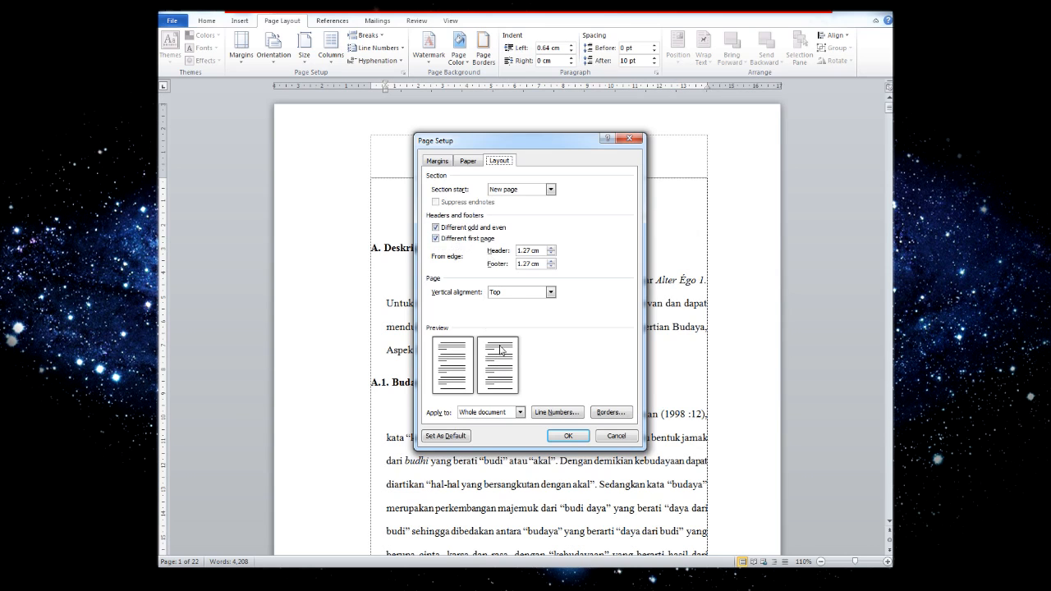
pyautogui.click(565, 436)
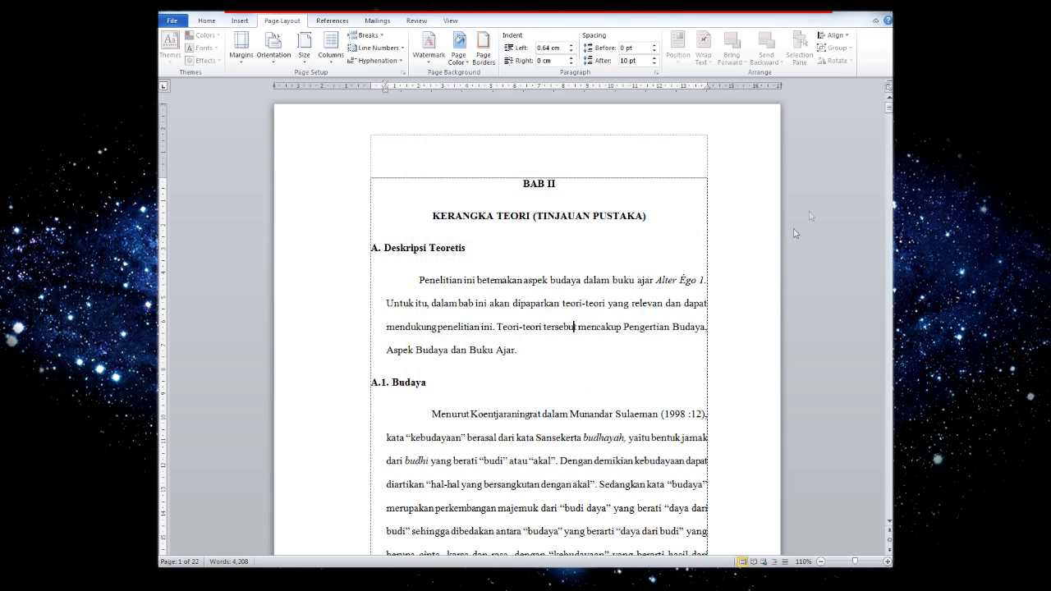
# - Insert a Plain Number 2 page number at the bottom of the first page
pyautogui.scroll(-6, 887, 181)
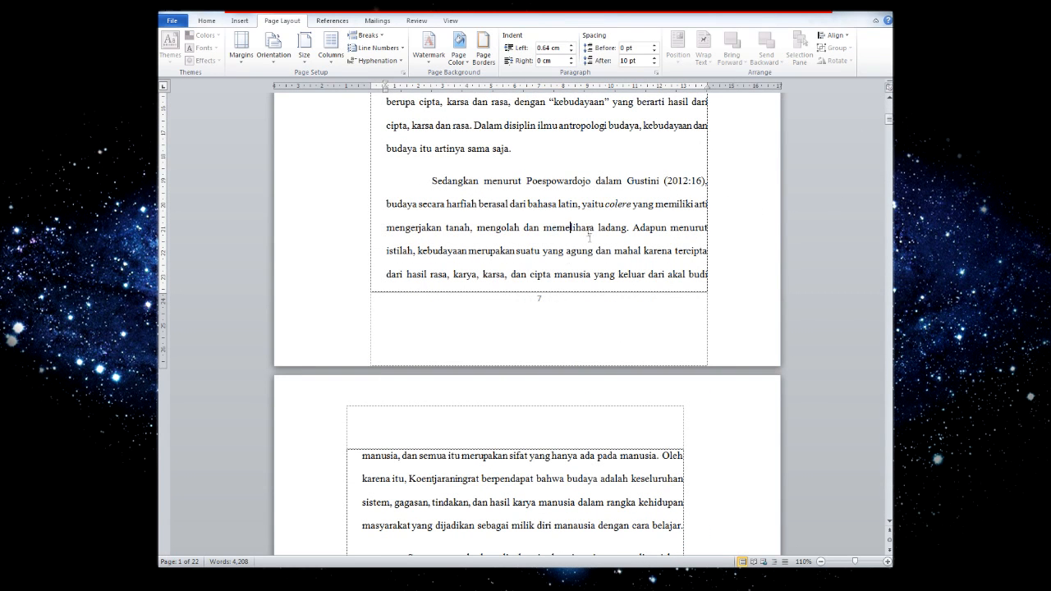
pyautogui.hotkey('ctrl', 'Home')
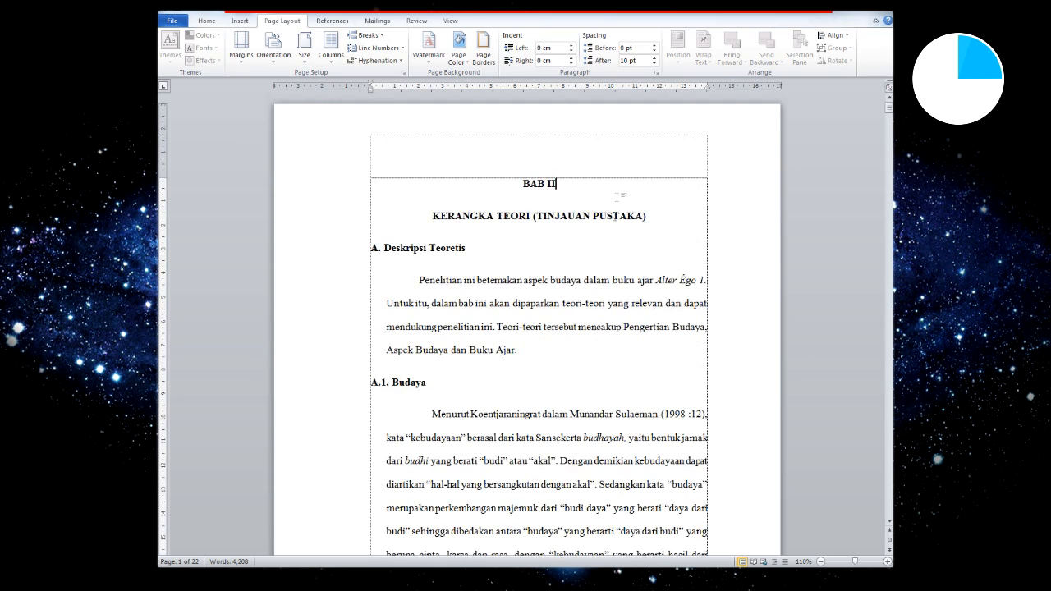
pyautogui.click(240, 21)
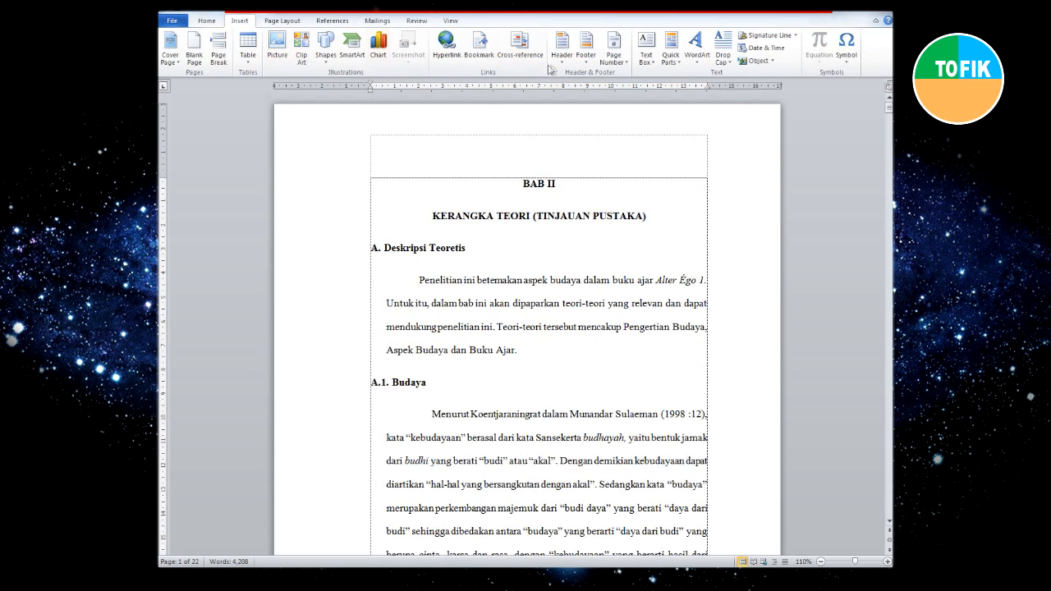
pyautogui.click(613, 51)
pyautogui.moveTo(632, 91)
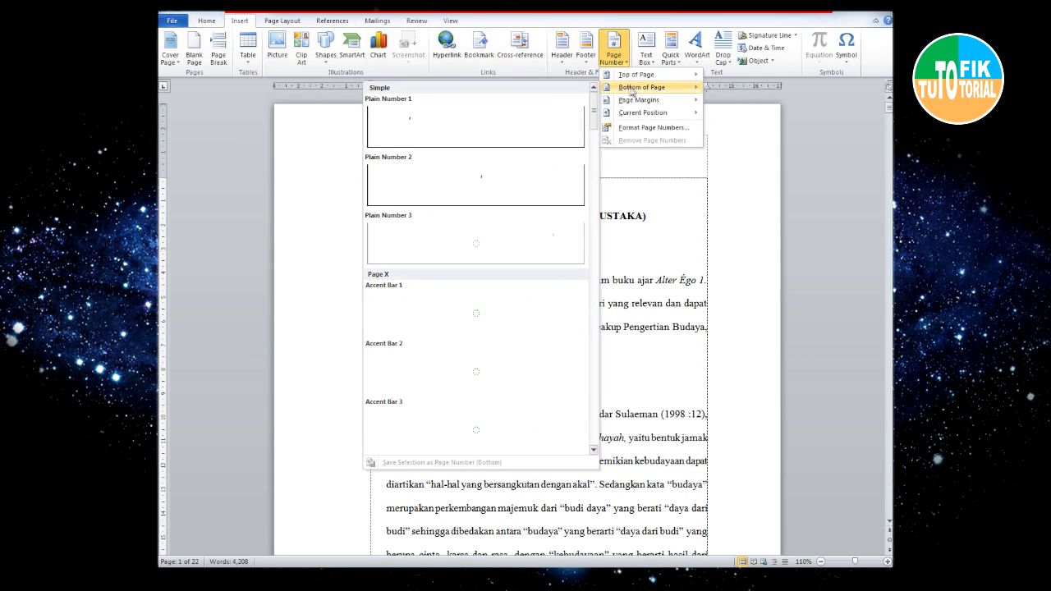
pyautogui.click(489, 189)
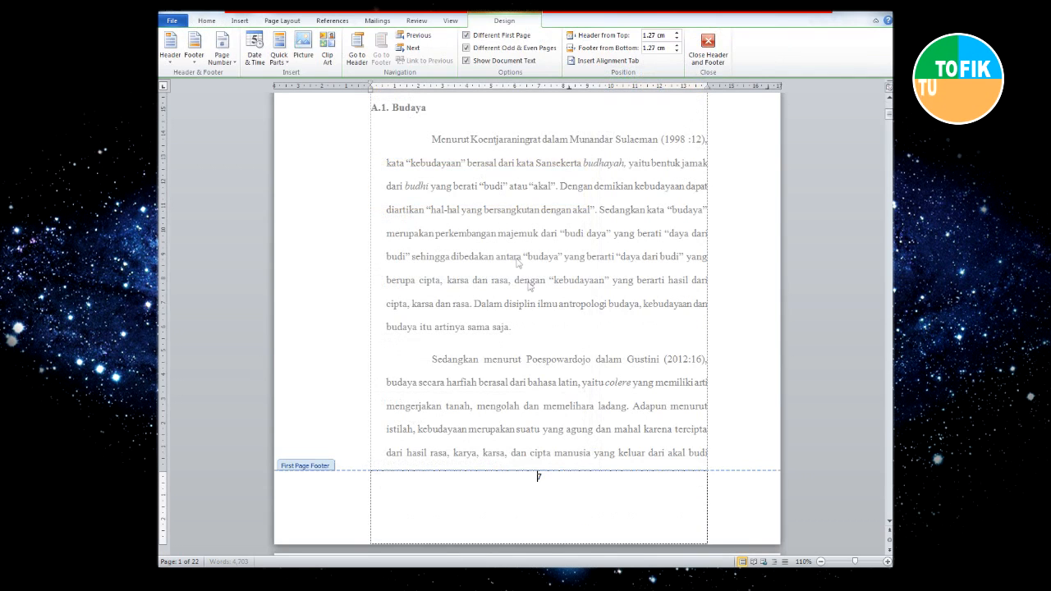
# - Format the first-page footer's page number as Times New Roman 12 pt and leave footer editing
pyautogui.doubleClick(540, 478)
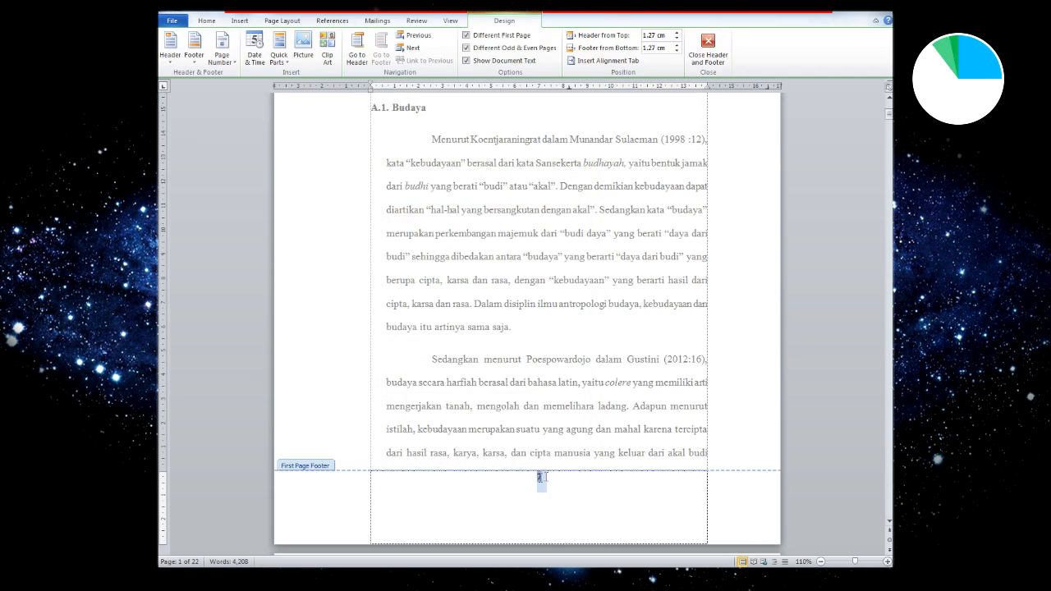
pyautogui.click(206, 21)
pyautogui.click(272, 43)
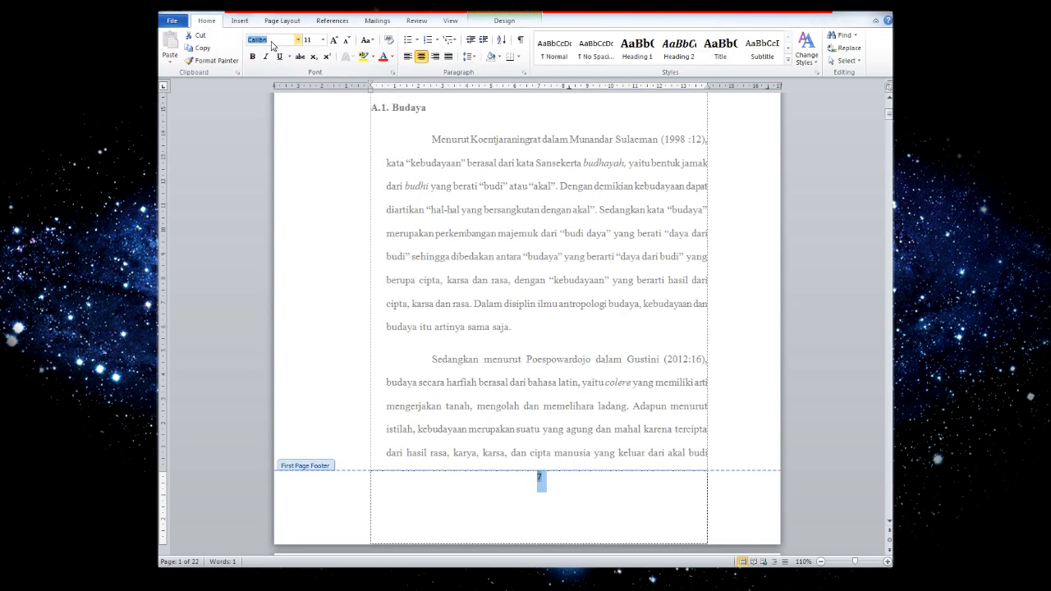
pyautogui.write('Times New Rom')
pyautogui.press('Return')
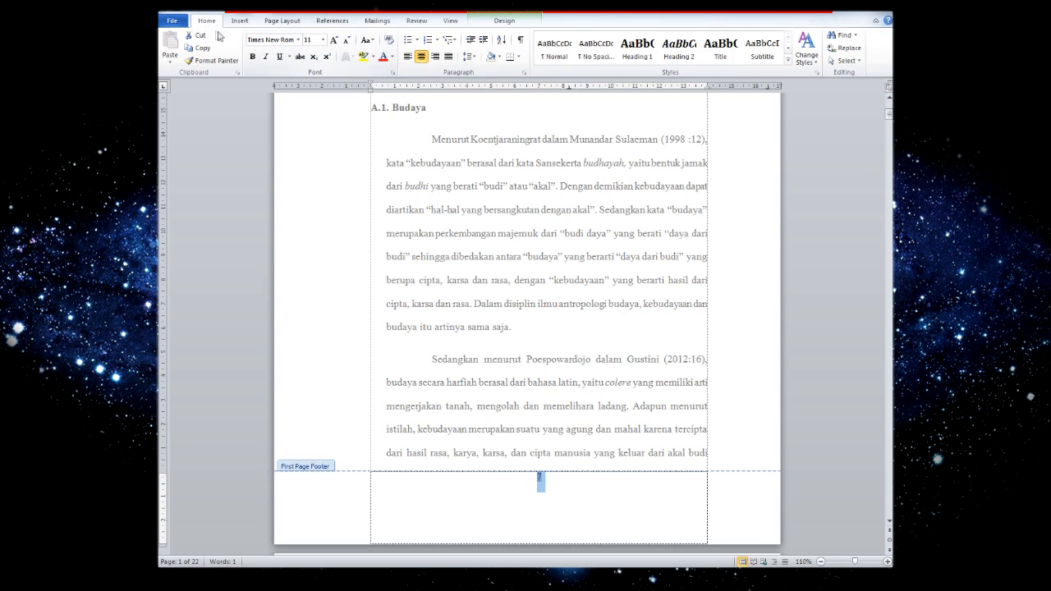
pyautogui.click(334, 40)
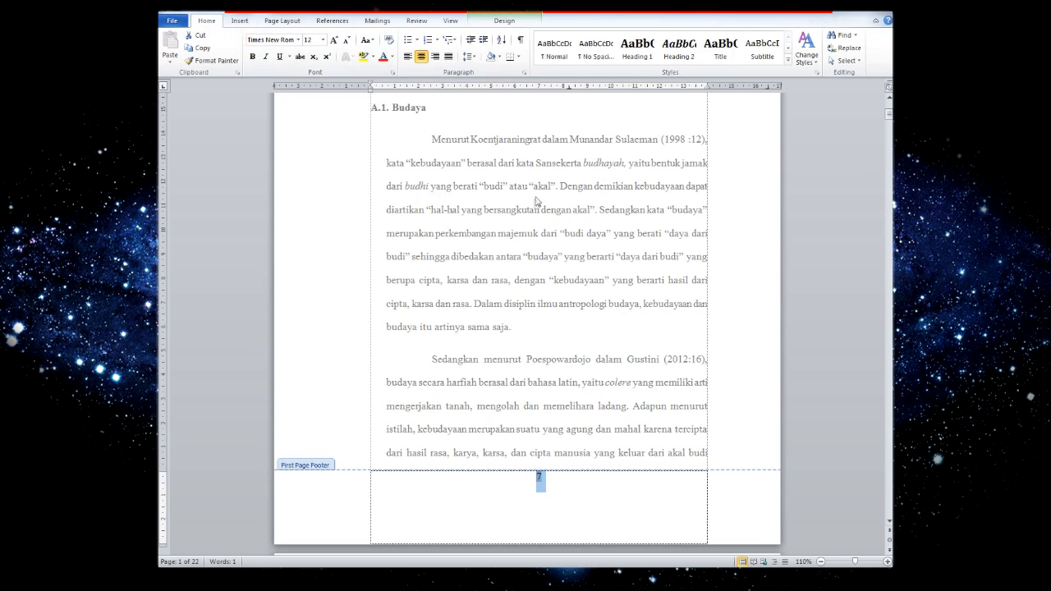
pyautogui.click(514, 20)
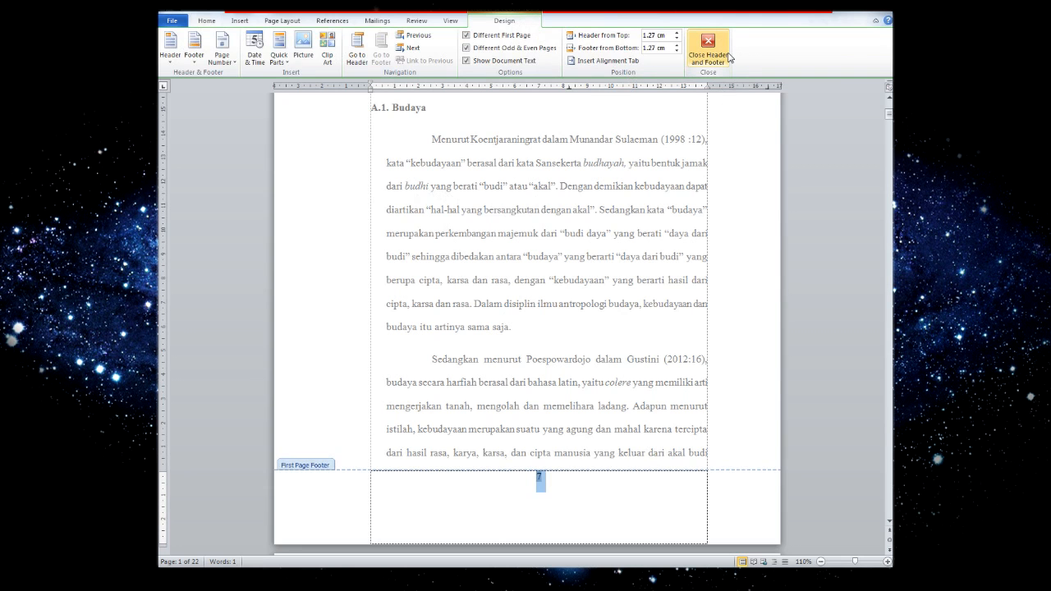
pyautogui.click(727, 56)
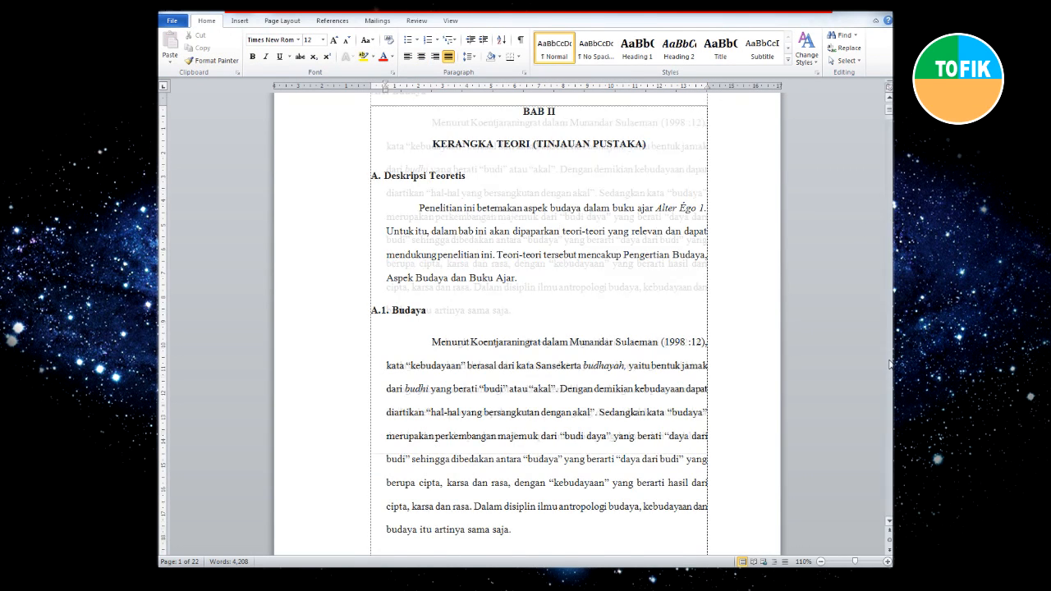
# - Examine the margins and page numbering where the first page meets the second page
pyautogui.scroll(-8, 494, 402)
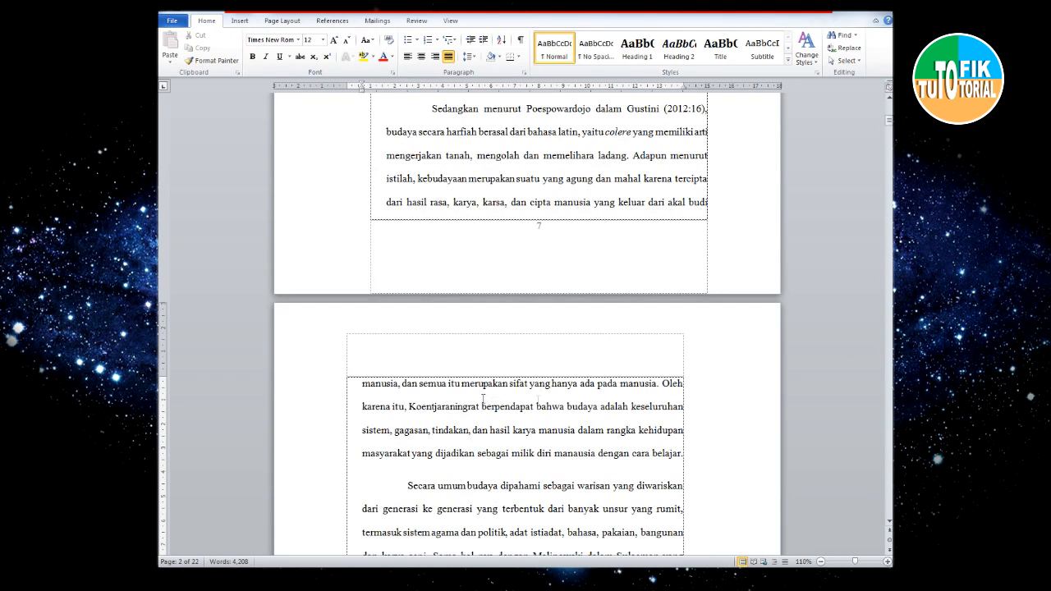
pyautogui.click(536, 392)
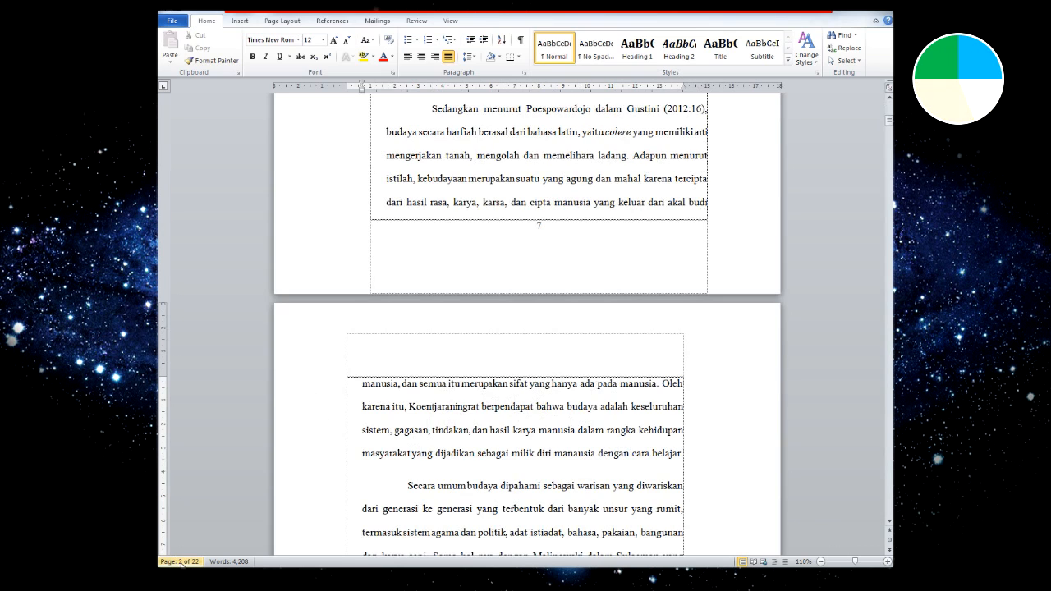
pyautogui.click(444, 431)
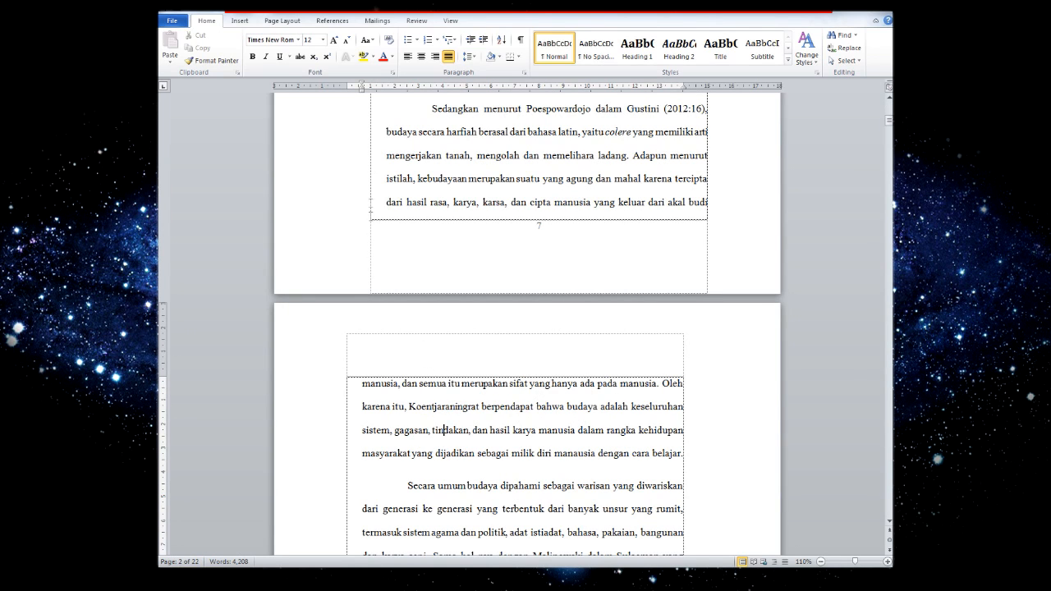
pyautogui.click(392, 181)
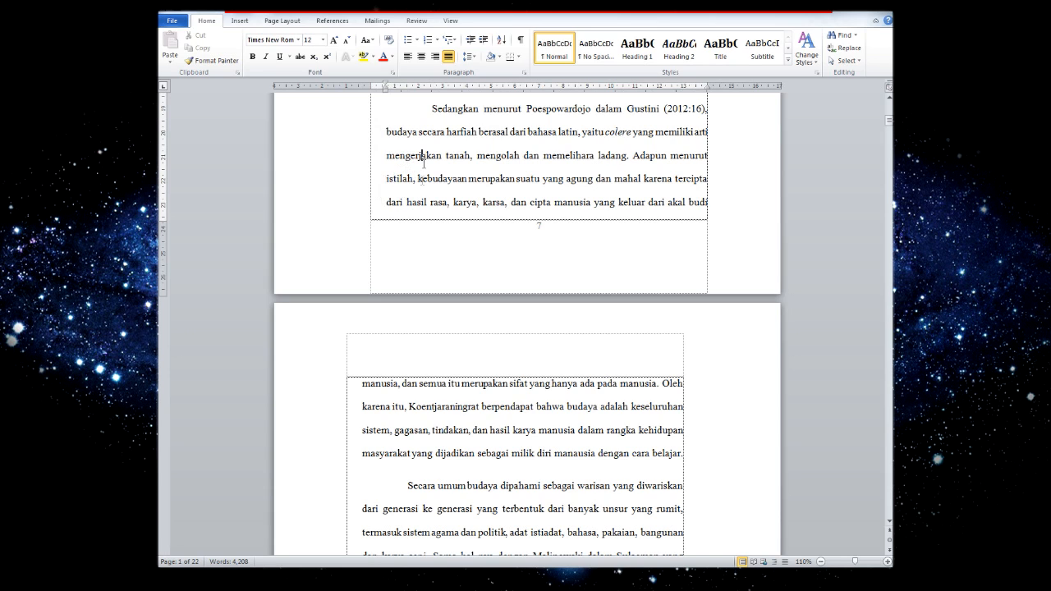
pyautogui.click(452, 383)
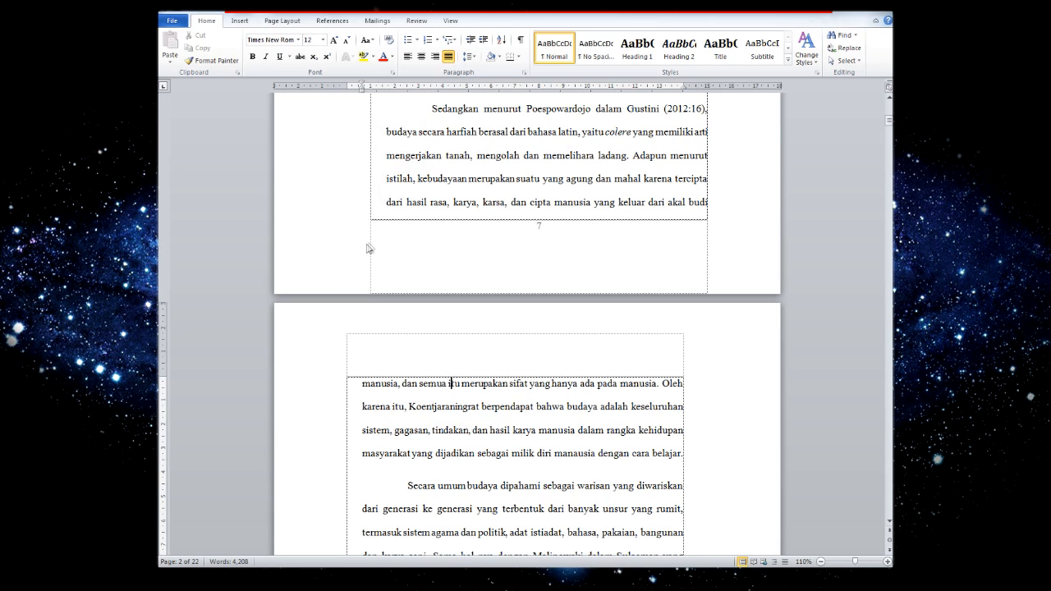
pyautogui.click(417, 202)
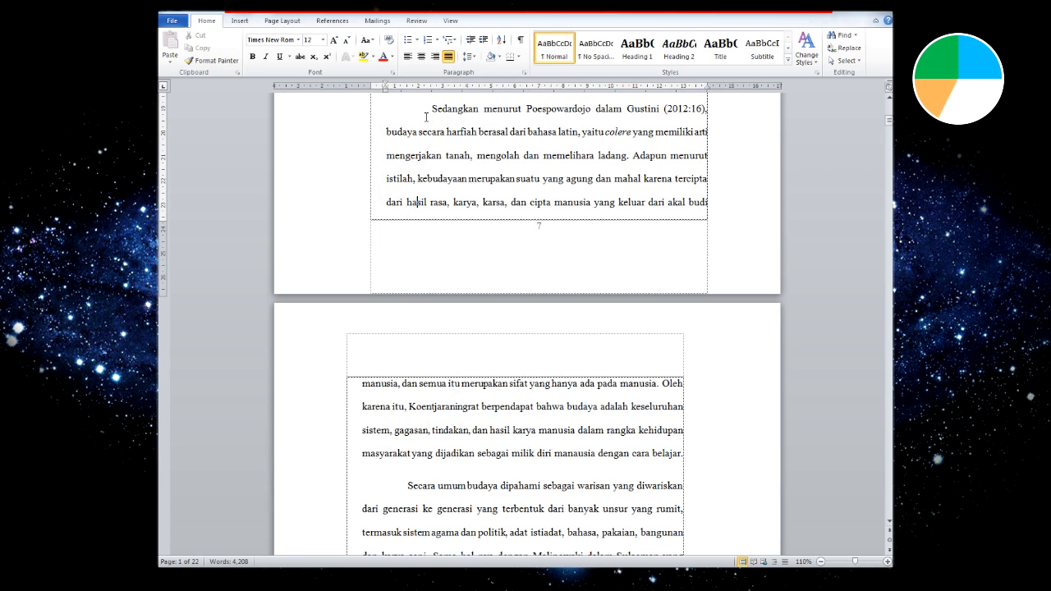
pyautogui.click(528, 107)
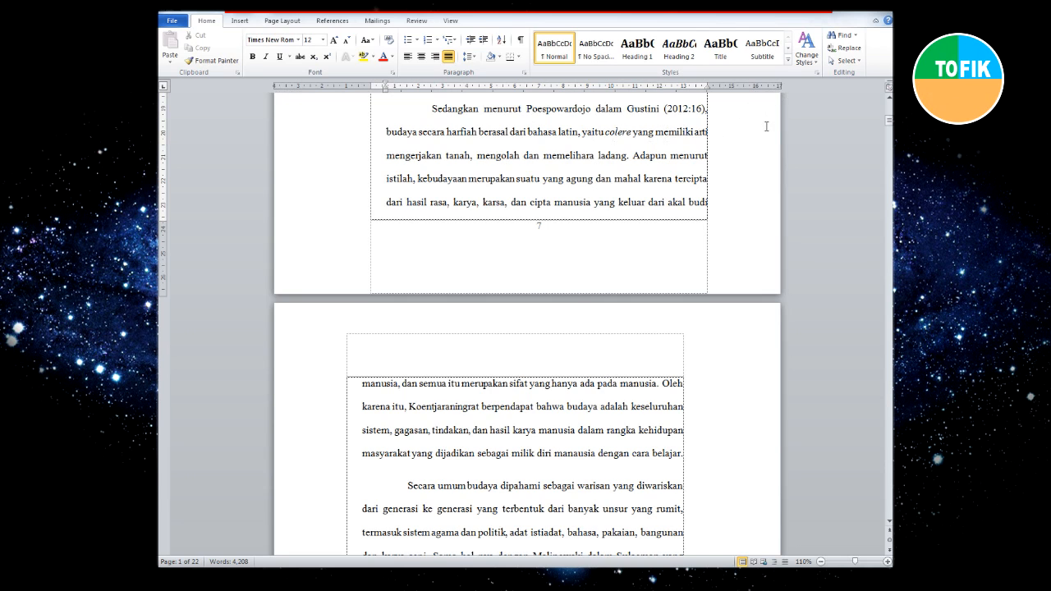
pyautogui.click(526, 383)
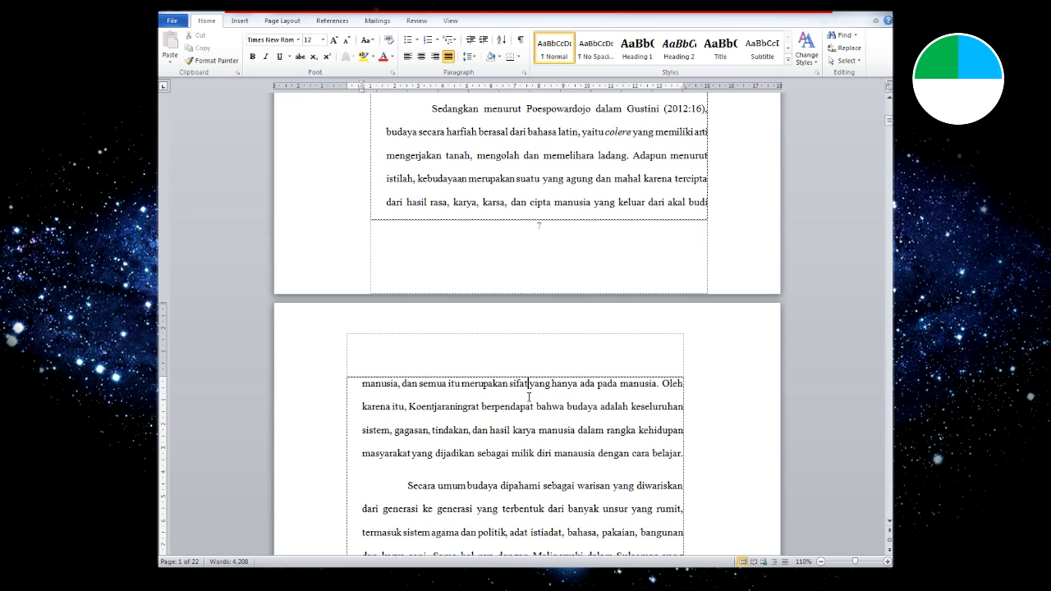
pyautogui.click(470, 408)
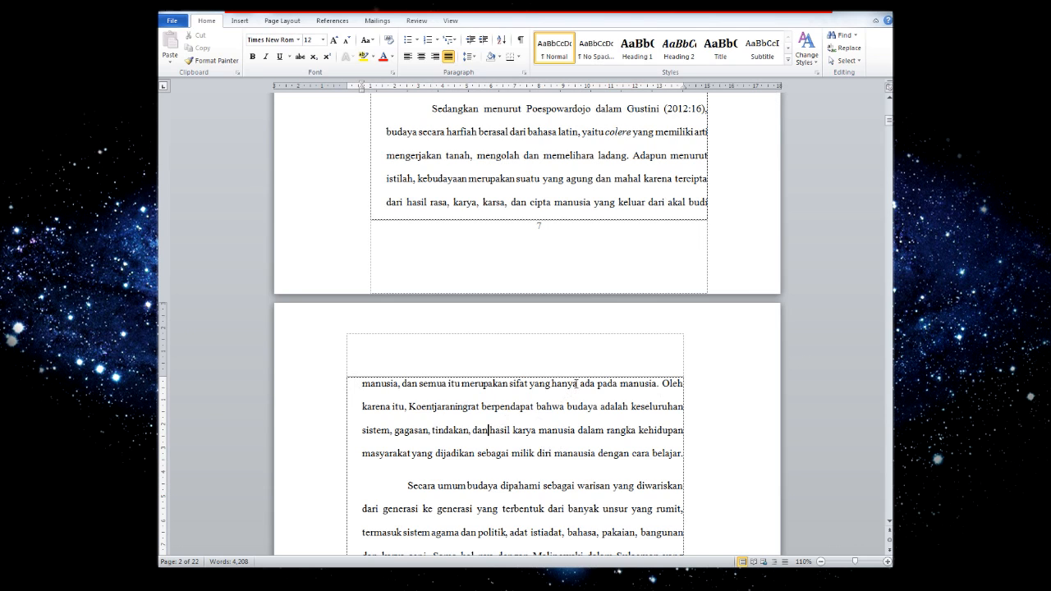
# - Insert a Plain Number 1 page number at the top of the second page for the even pages
pyautogui.click(482, 181)
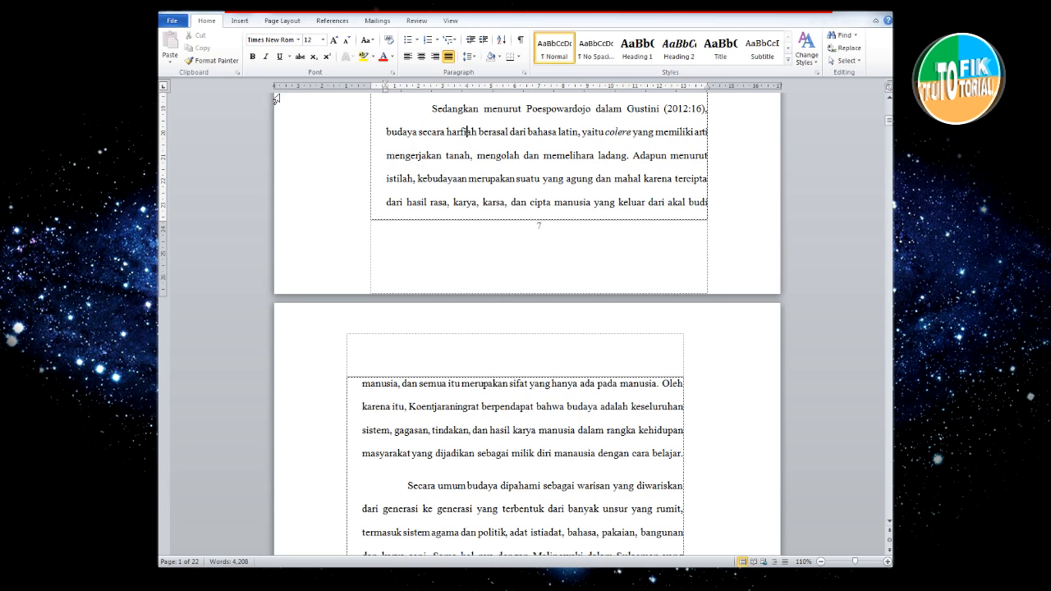
pyautogui.click(728, 417)
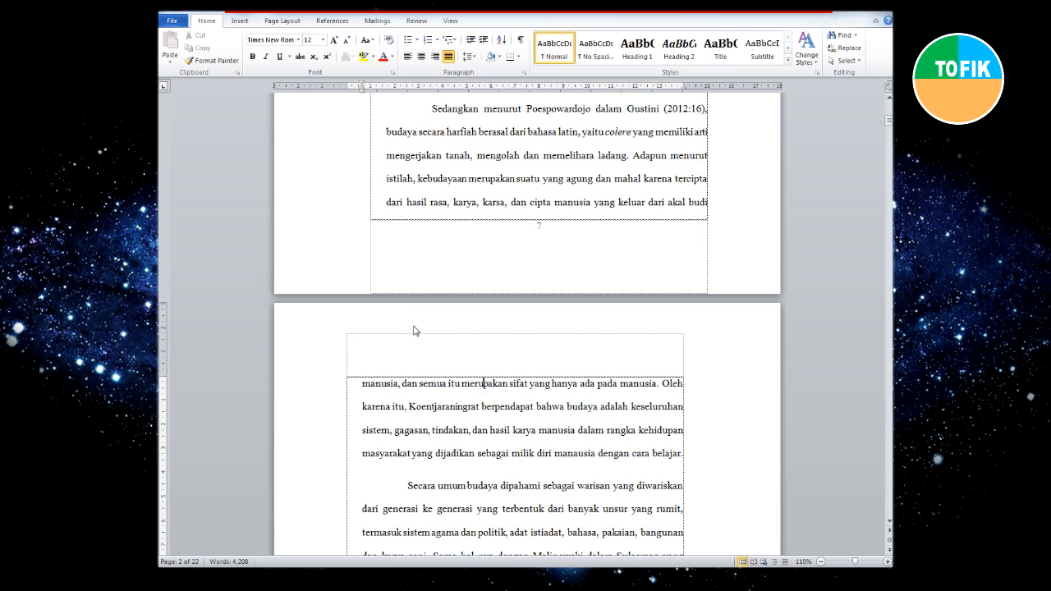
pyautogui.click(240, 21)
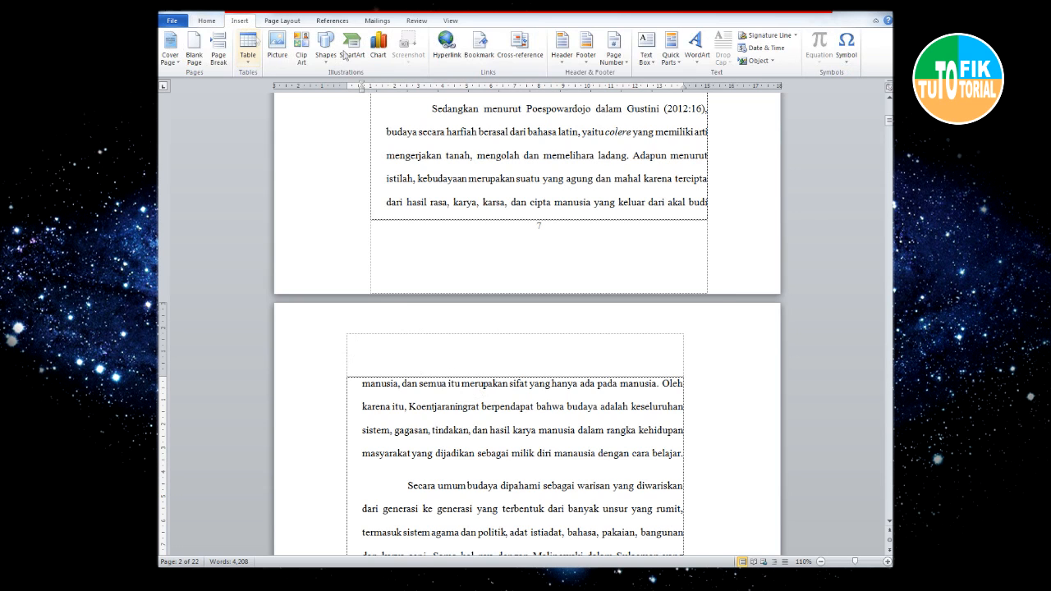
pyautogui.click(613, 56)
pyautogui.moveTo(636, 75)
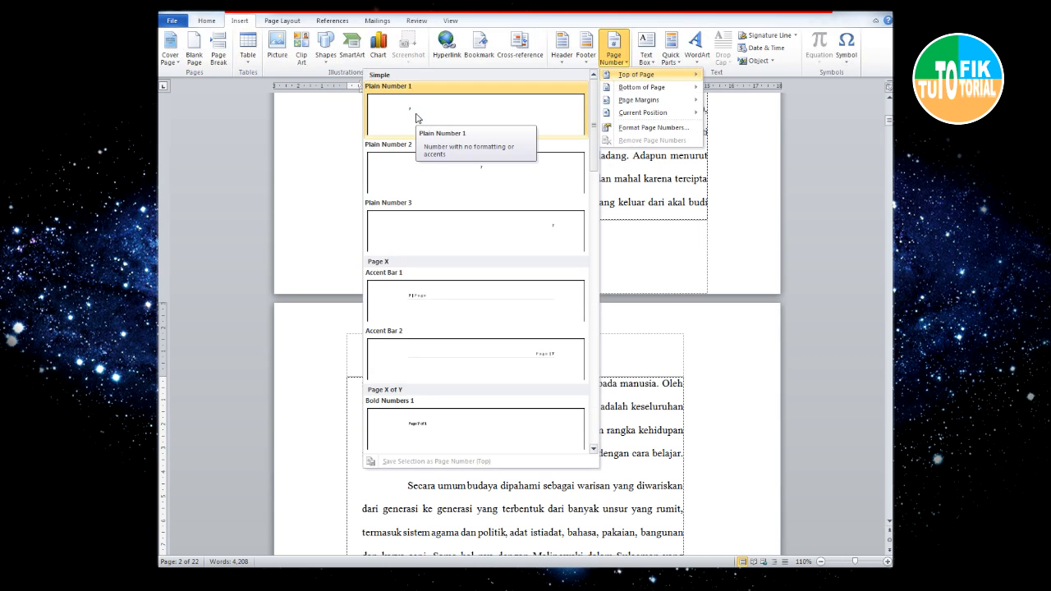
pyautogui.click(413, 110)
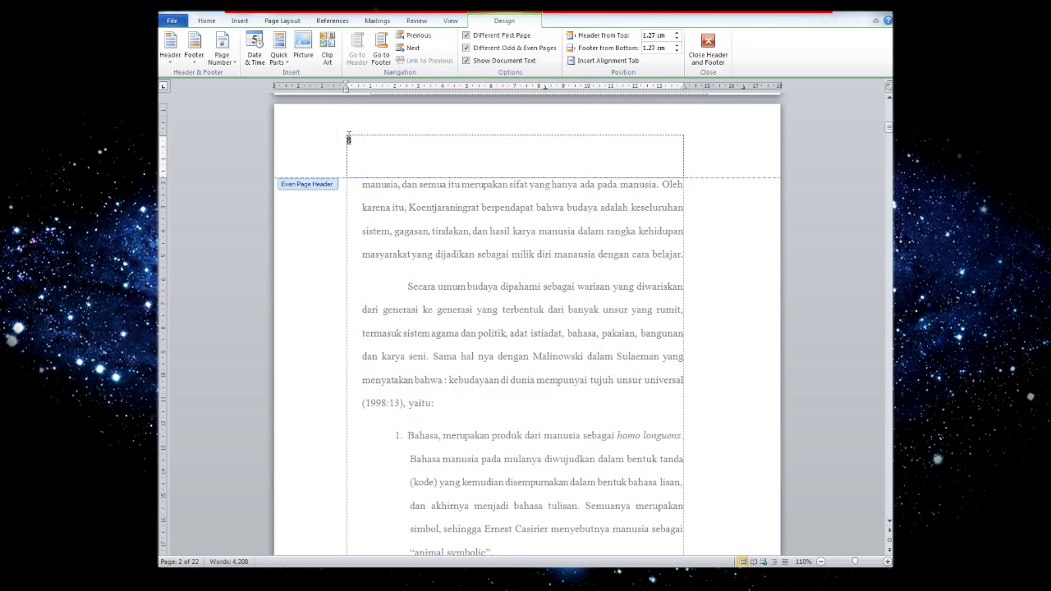
# - Format the even-page header's page number as Times New Roman 12 pt and leave header editing
pyautogui.doubleClick(349, 140)
pyautogui.scroll(3, 890, 102)
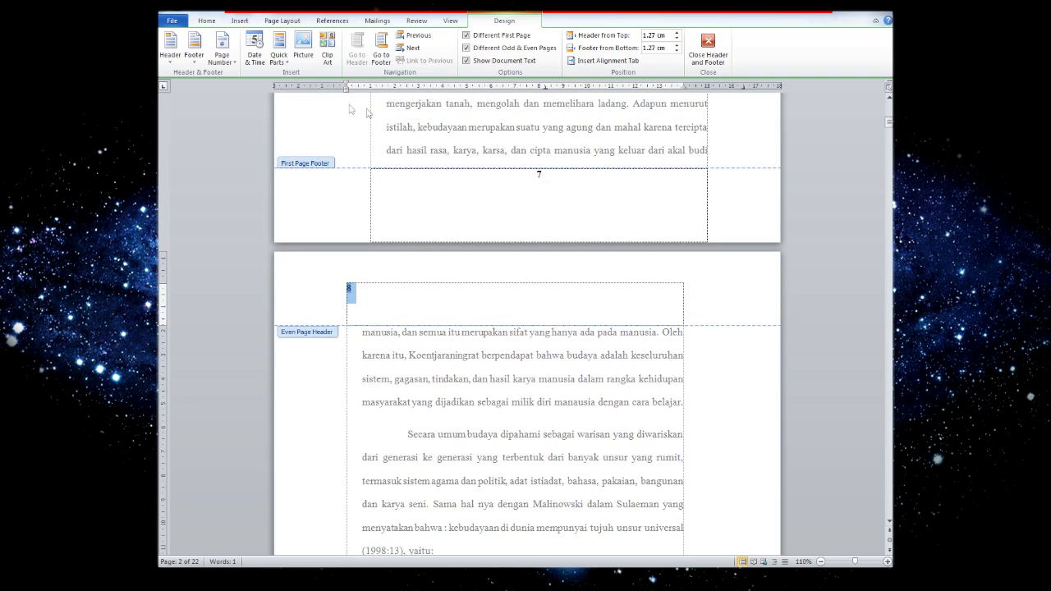
pyautogui.click(208, 21)
pyautogui.click(269, 39)
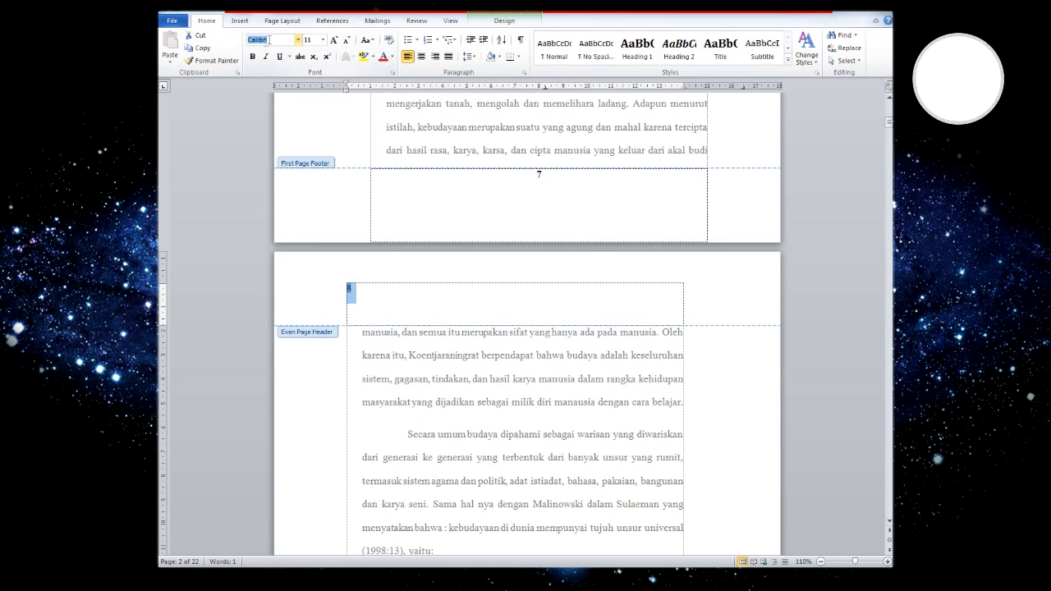
pyautogui.write('t')
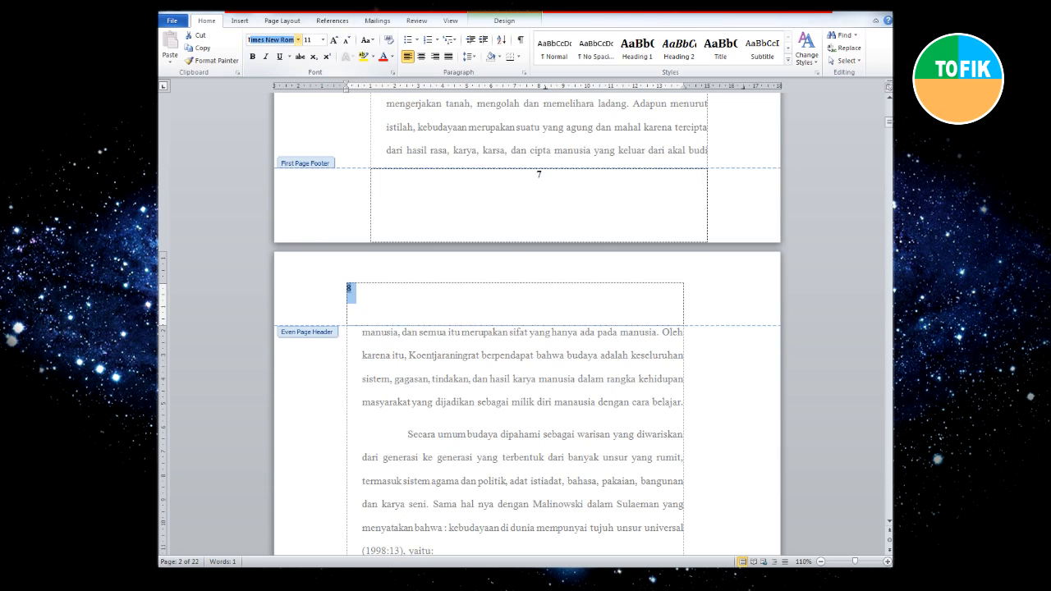
pyautogui.press('Return')
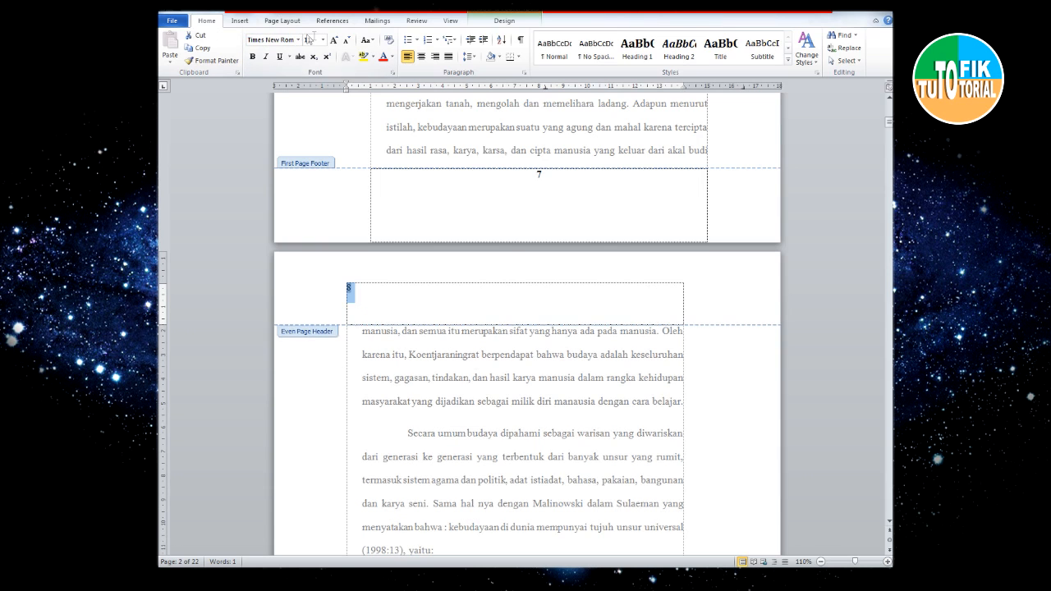
pyautogui.click(336, 40)
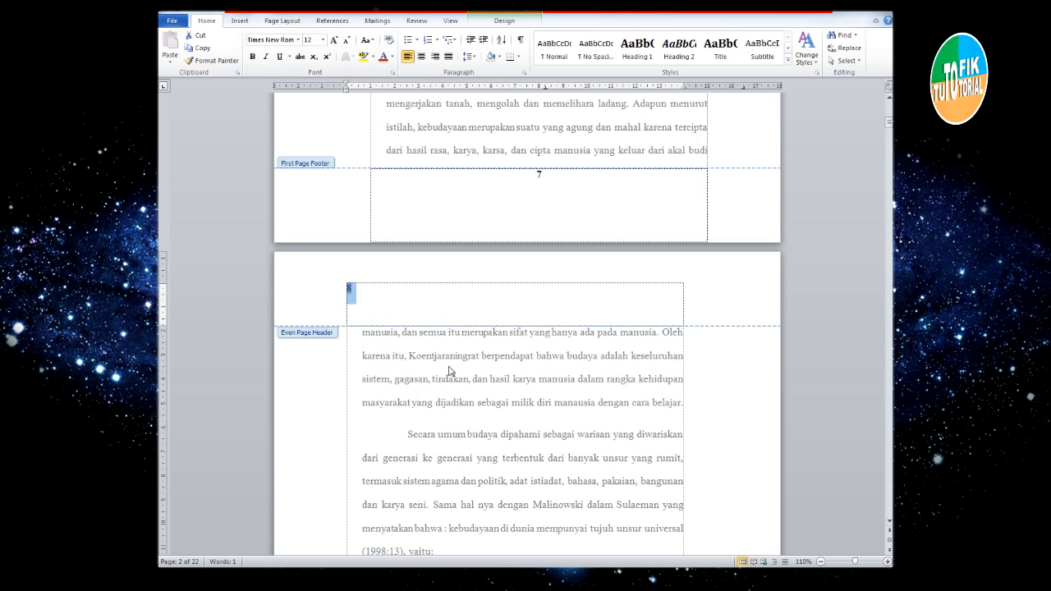
pyautogui.doubleClick(503, 399)
pyautogui.click(599, 357)
# - Insert a Plain Number 3 page number at the top of the third page for the odd pages
pyautogui.scroll(-10, 596, 369)
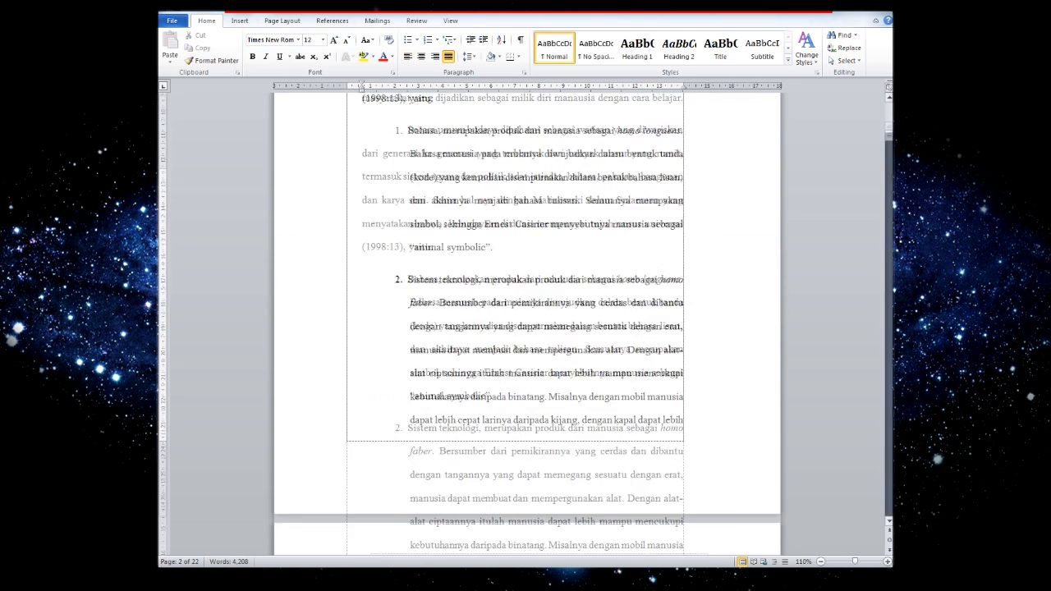
pyautogui.scroll(-3, 674, 287)
pyautogui.click(640, 276)
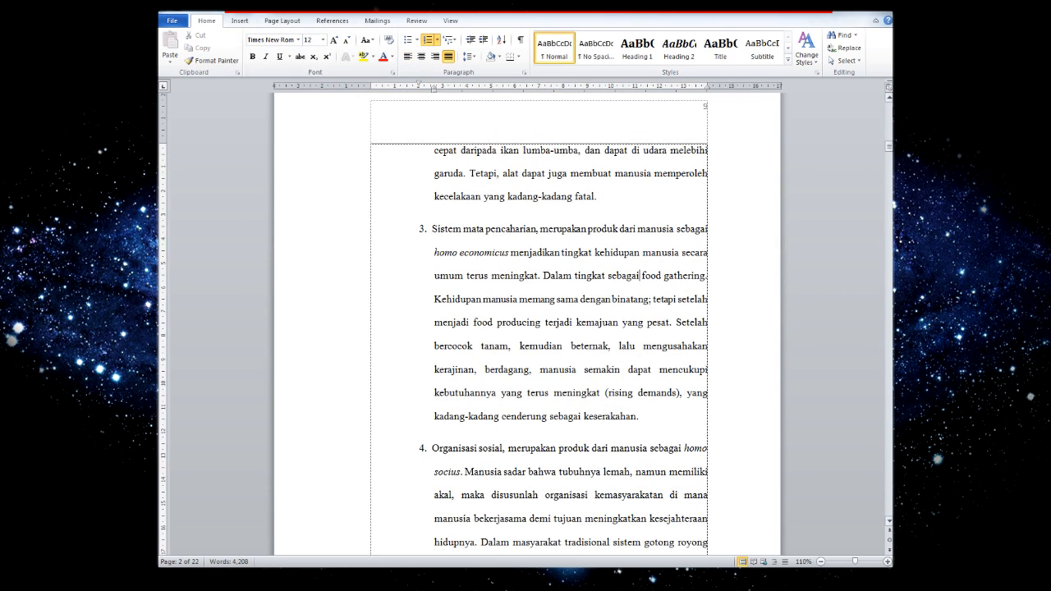
pyautogui.scroll(1, 835, 183)
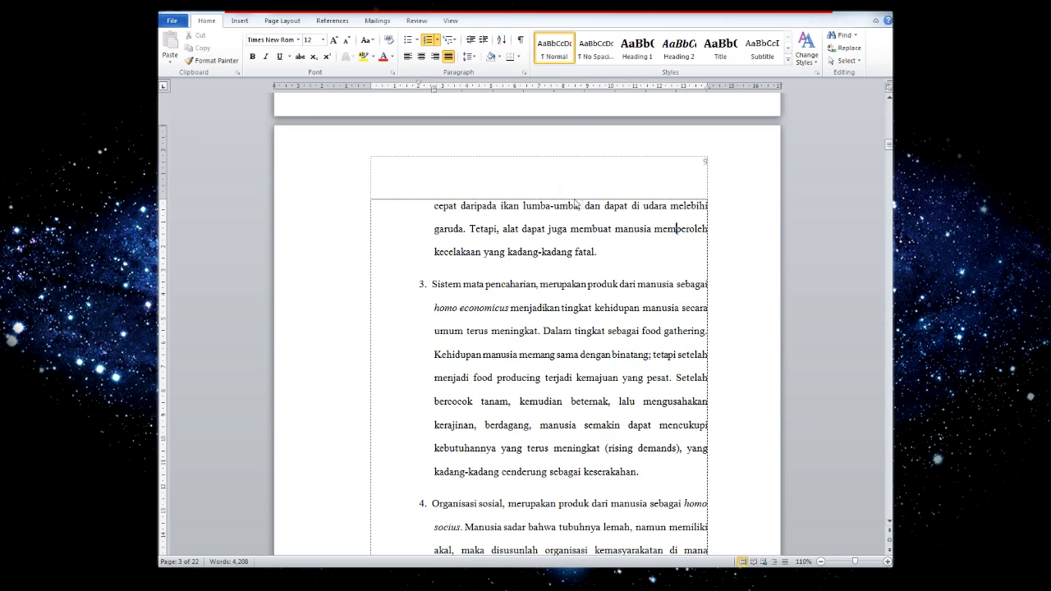
pyautogui.click(237, 22)
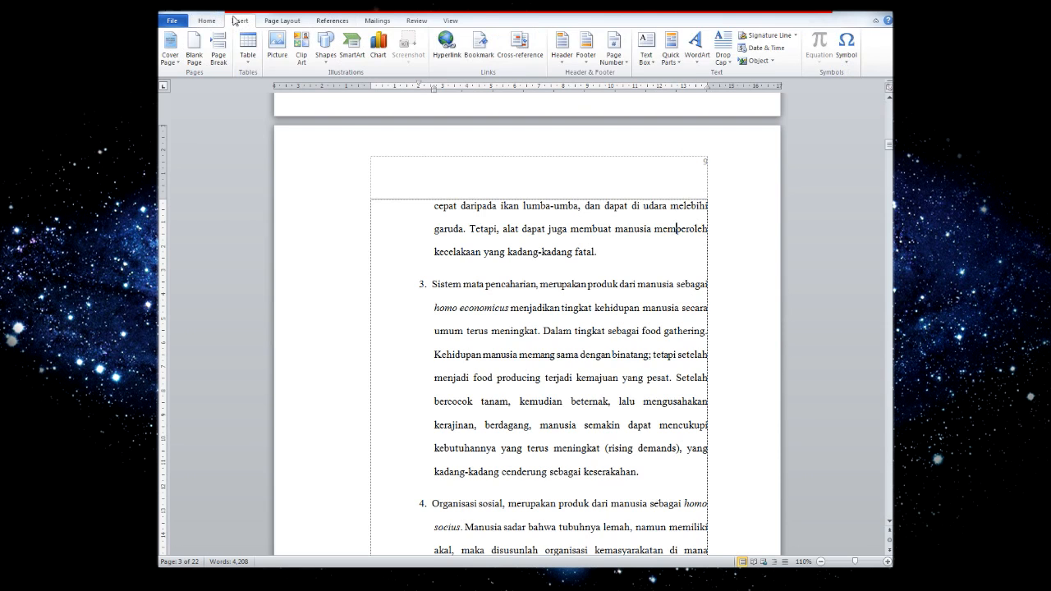
pyautogui.click(610, 46)
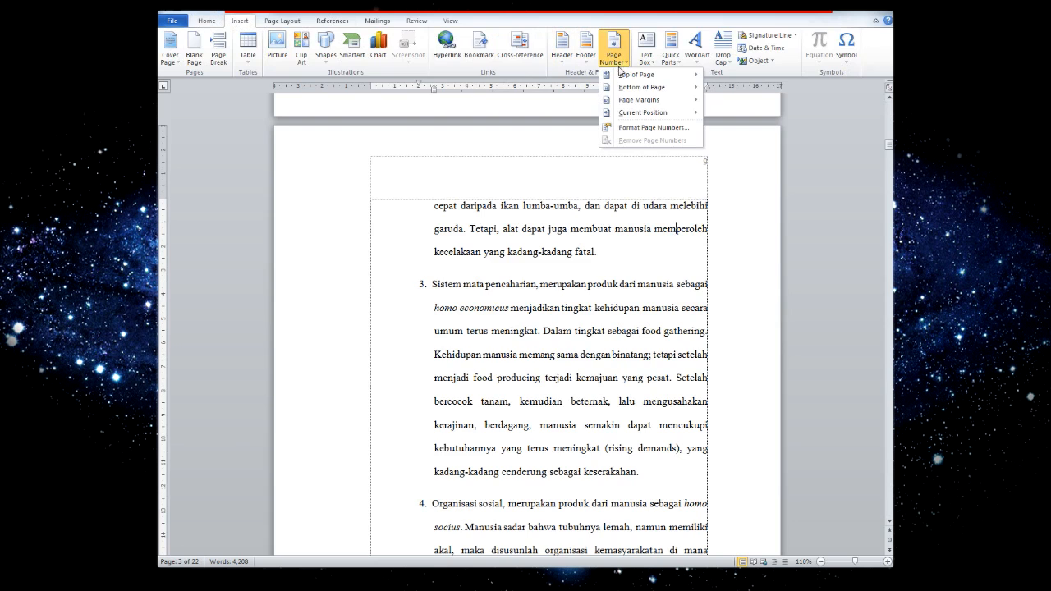
pyautogui.moveTo(623, 75)
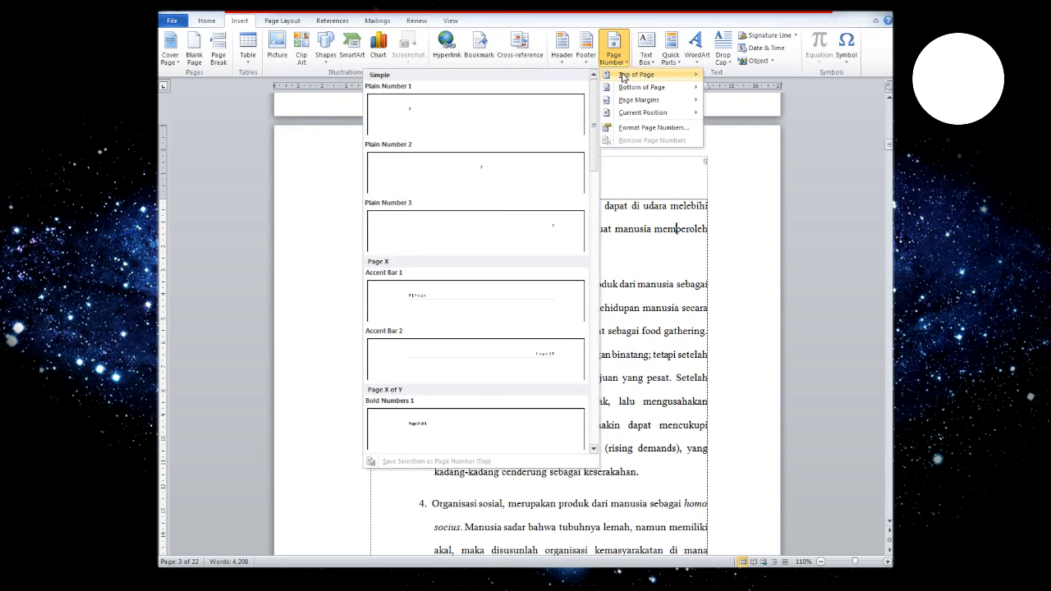
pyautogui.click(549, 239)
# - Format the odd-page header's page number as Times New Roman 12 pt and leave header editing
pyautogui.moveTo(704, 138); pyautogui.dragTo(734, 144)
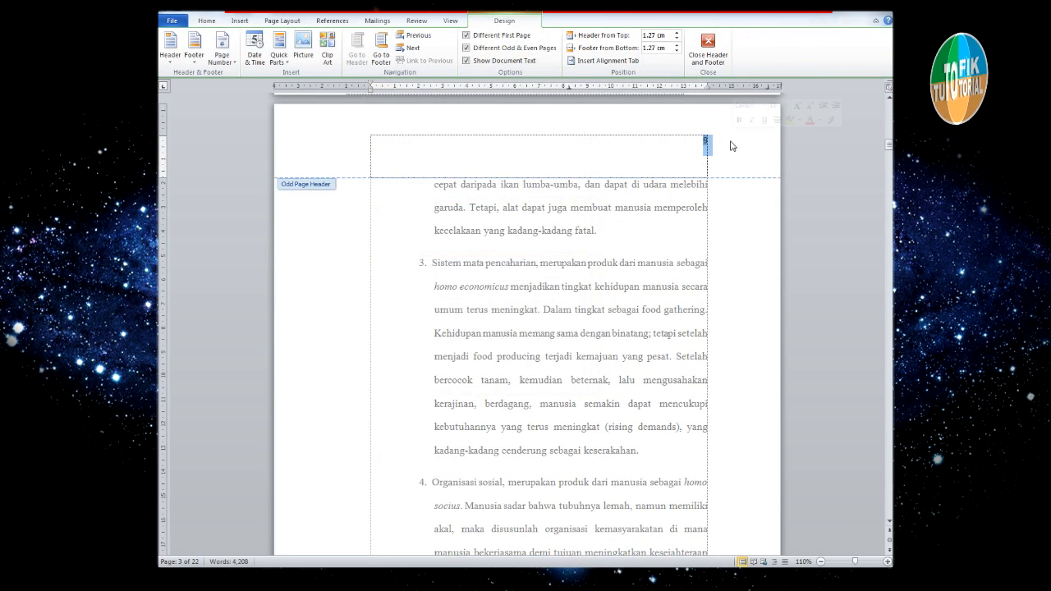
pyautogui.click(209, 25)
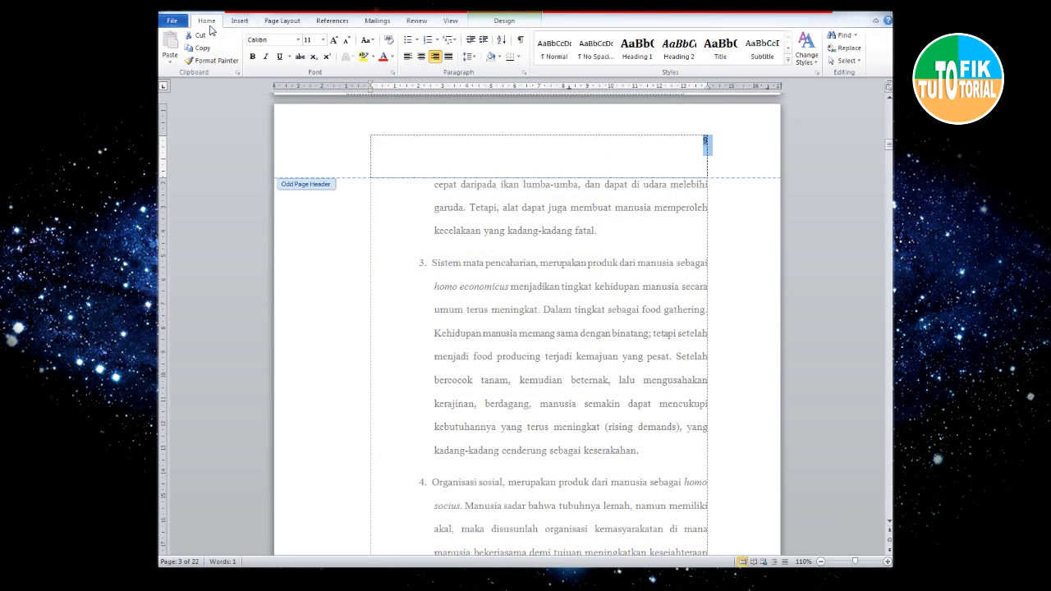
pyautogui.click(266, 40)
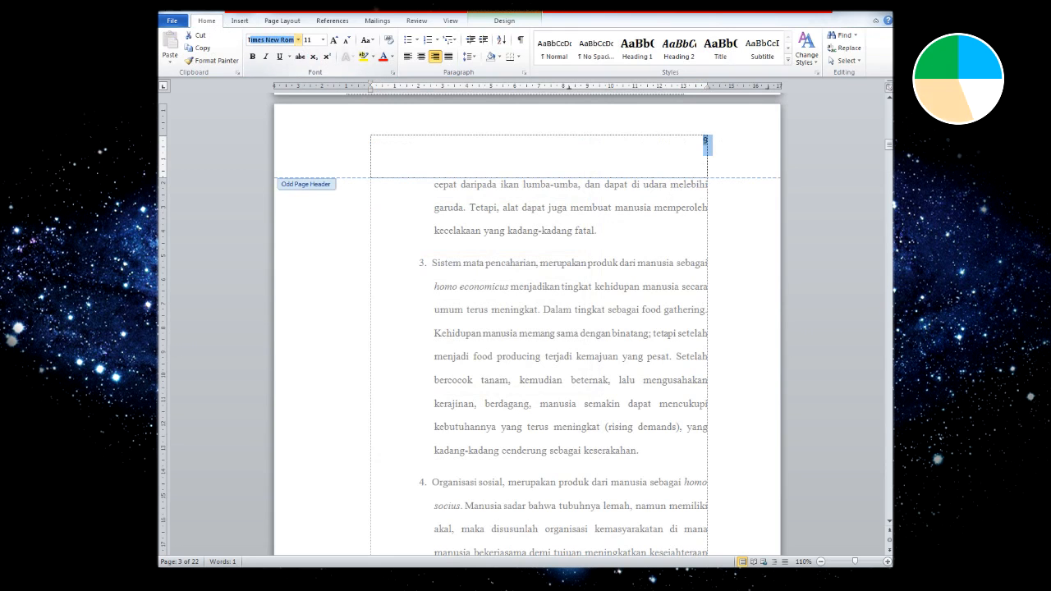
pyautogui.write('Times New Roman')
pyautogui.press('Return')
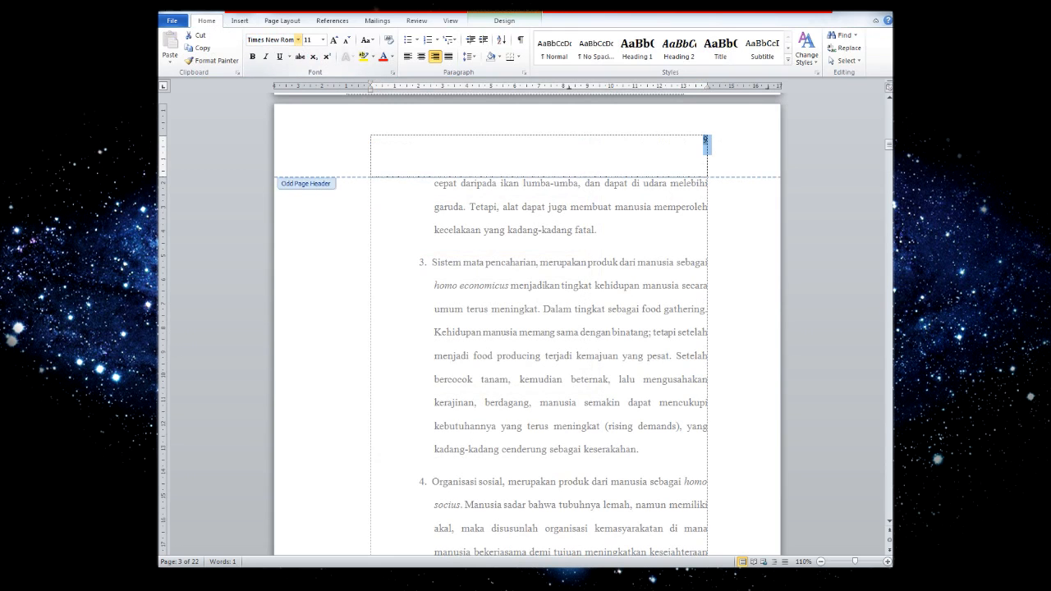
pyautogui.click(334, 39)
pyautogui.doubleClick(577, 268)
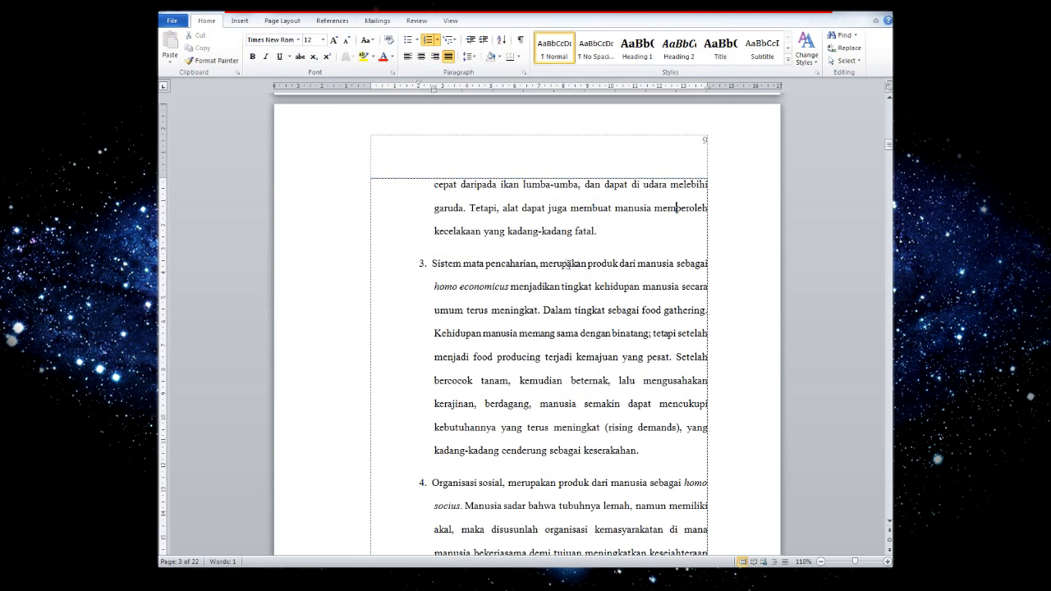
# - Review the page number positions in the first page's footer and the second page's header
pyautogui.moveTo(889, 145); pyautogui.dragTo(890, 109)
pyautogui.click(618, 214)
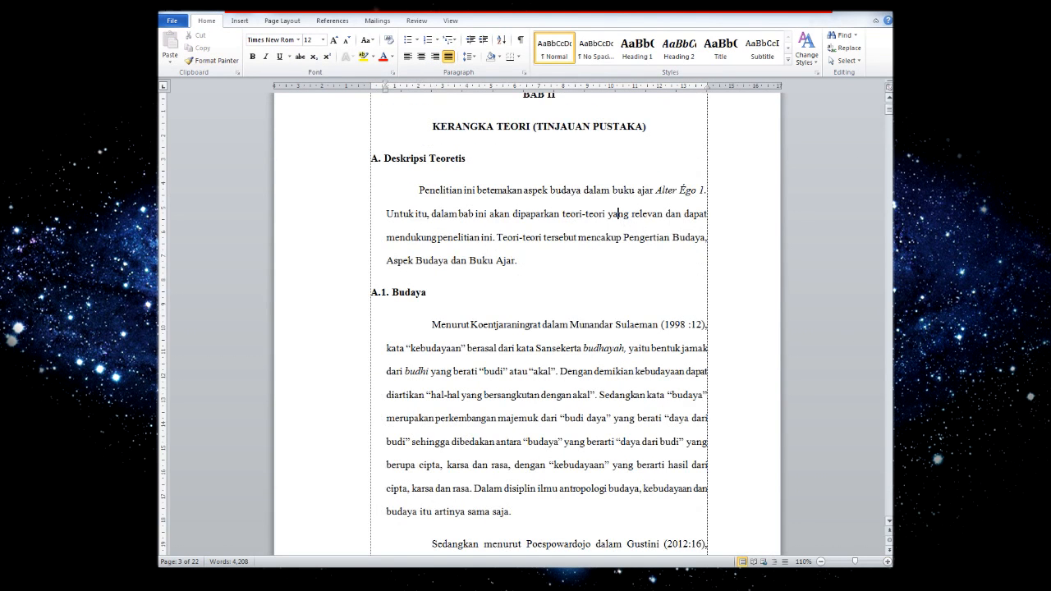
pyautogui.click(888, 522)
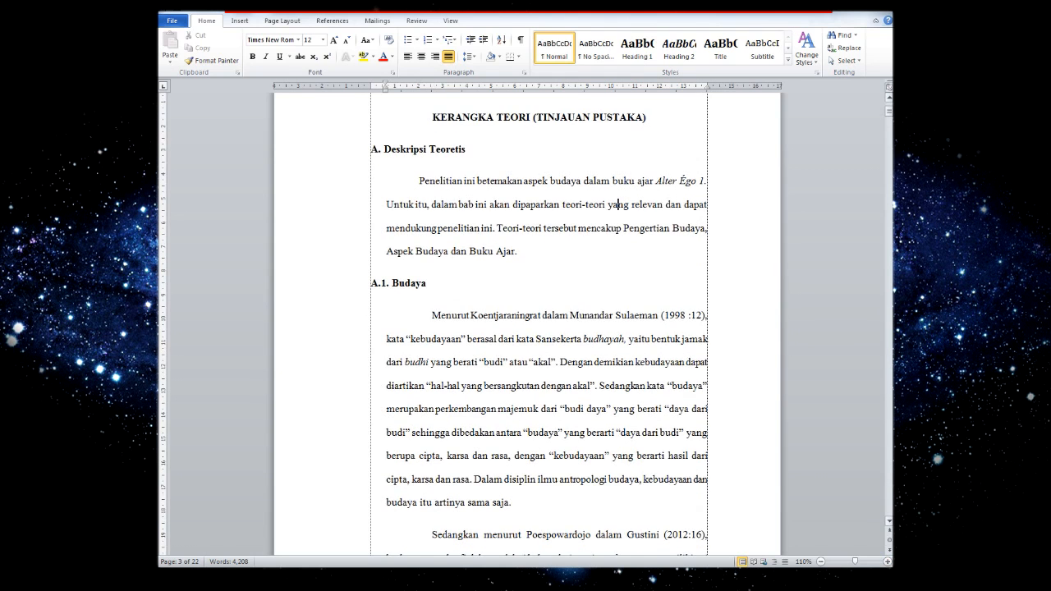
pyautogui.click(891, 471)
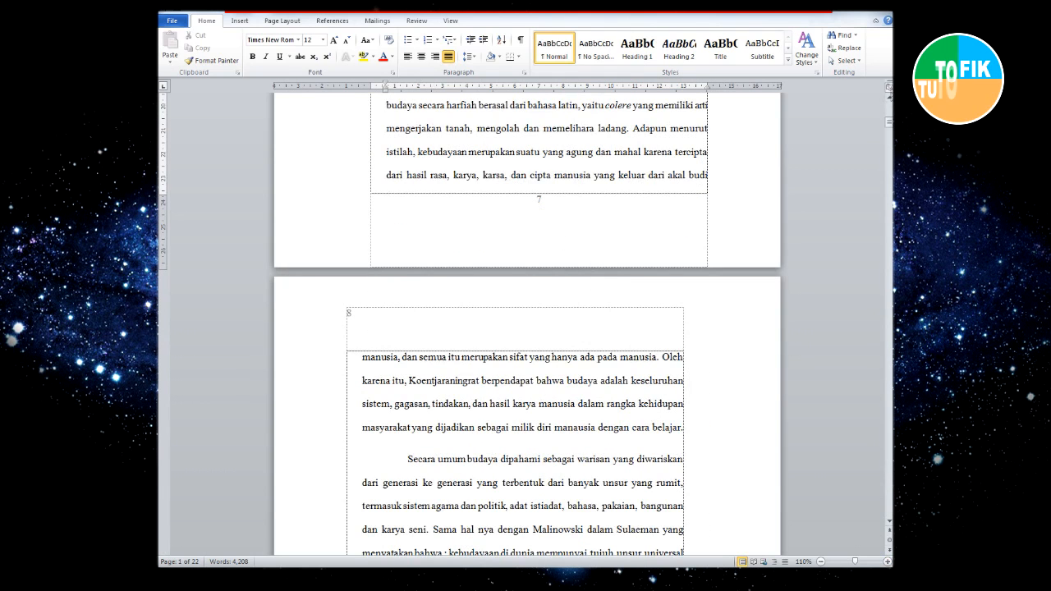
pyautogui.moveTo(892, 123); pyautogui.dragTo(892, 119)
pyautogui.click(452, 476)
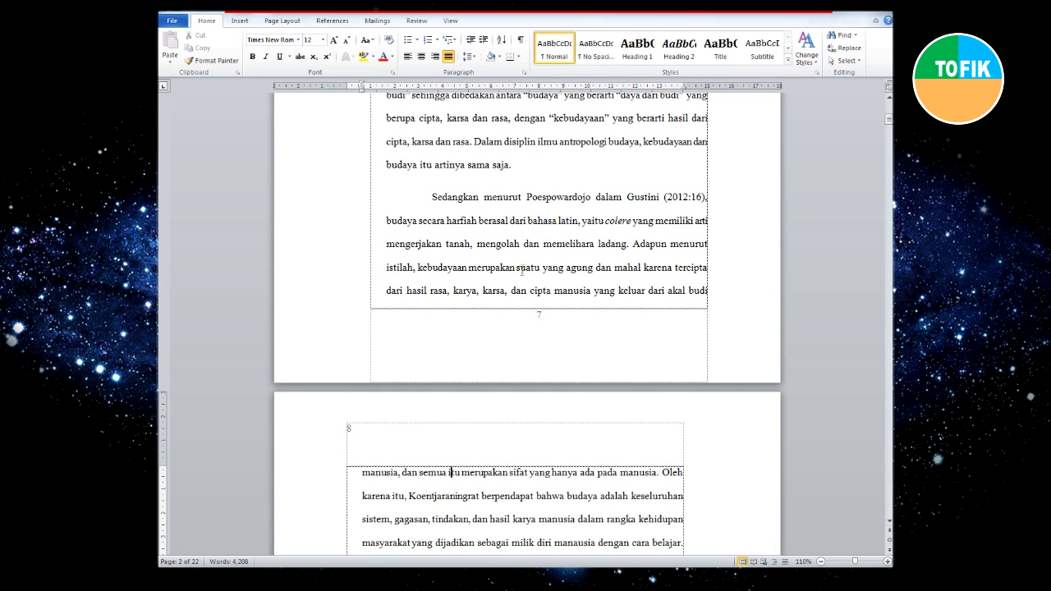
pyautogui.click(505, 298)
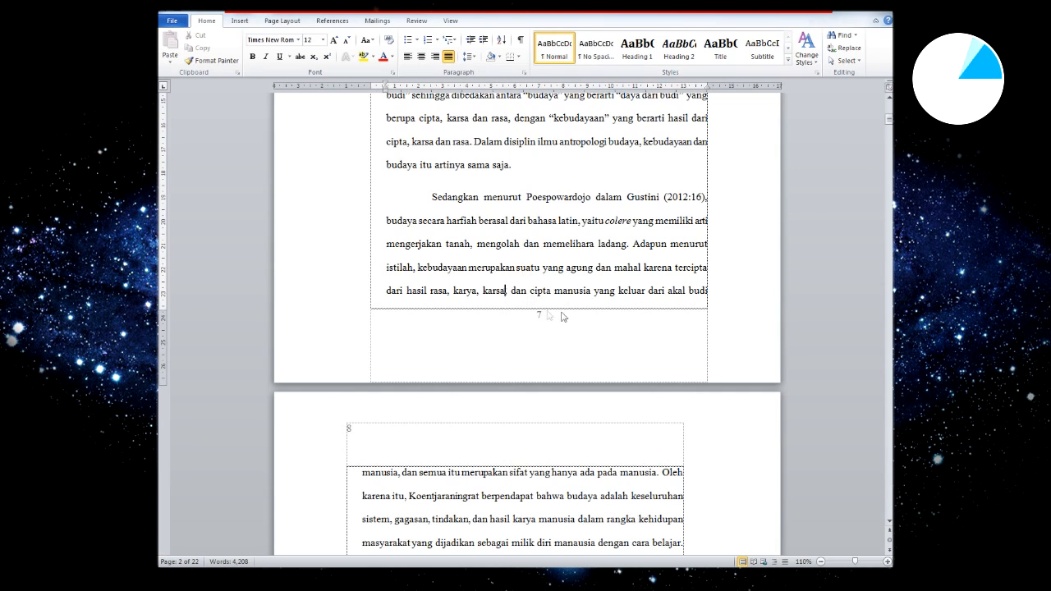
pyautogui.click(403, 473)
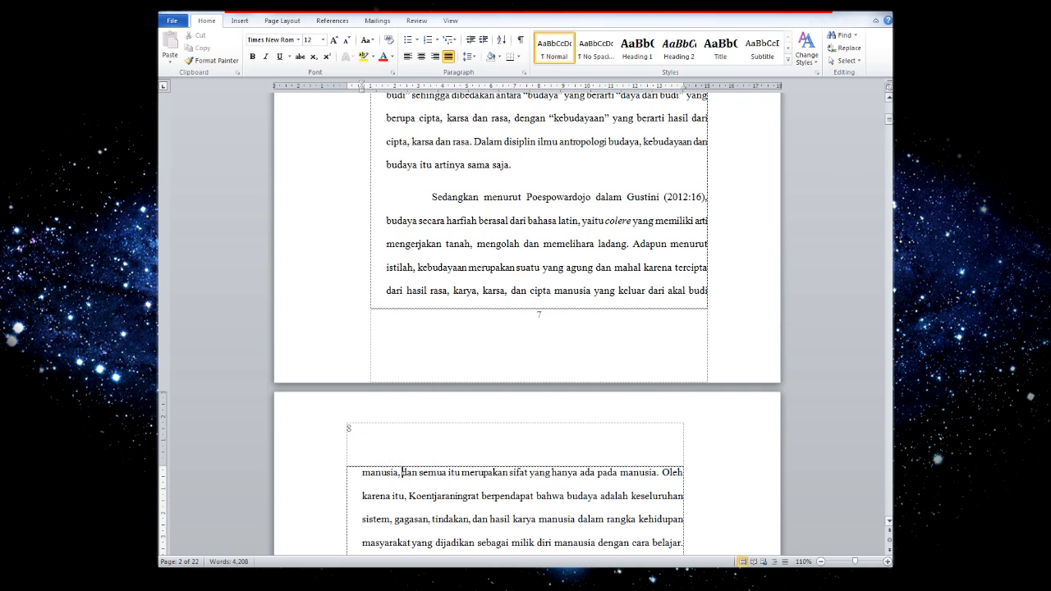
# - Check the alternating header page number positions from the third page through the following odd and even pages
pyautogui.scroll(-5, 404, 473)
pyautogui.scroll(-11, 576, 393)
pyautogui.click(560, 441)
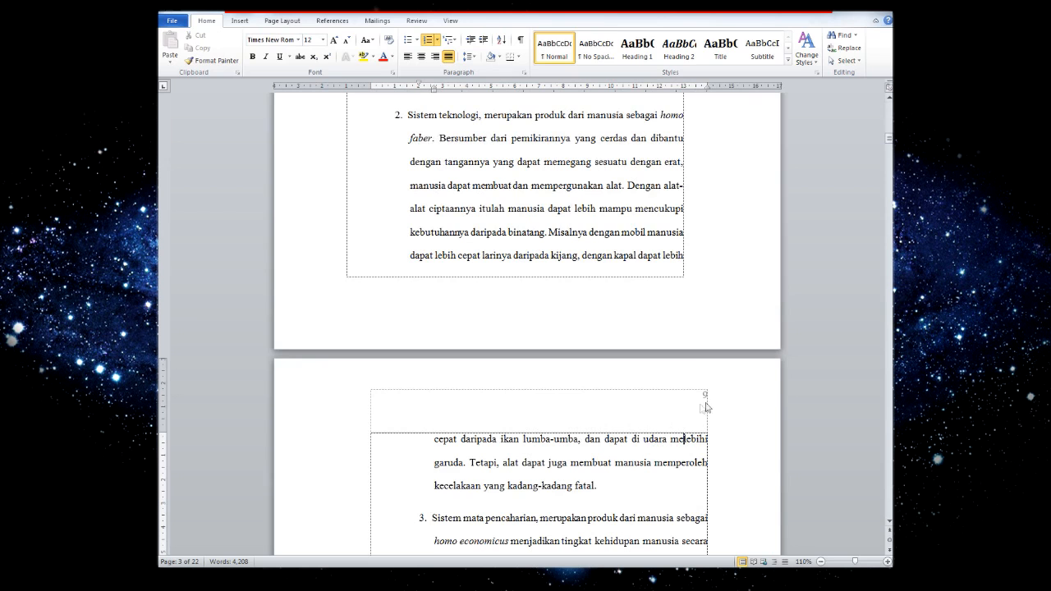
pyautogui.click(889, 523)
pyautogui.moveTo(889, 526); pyautogui.dragTo(889, 526)
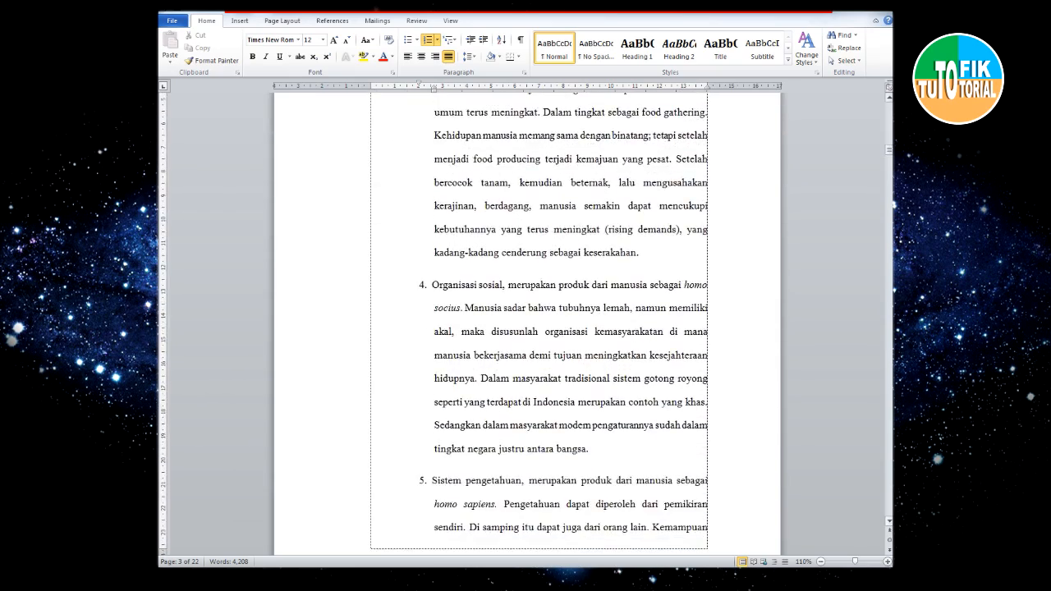
pyautogui.scroll(-10, 729, 428)
pyautogui.click(452, 282)
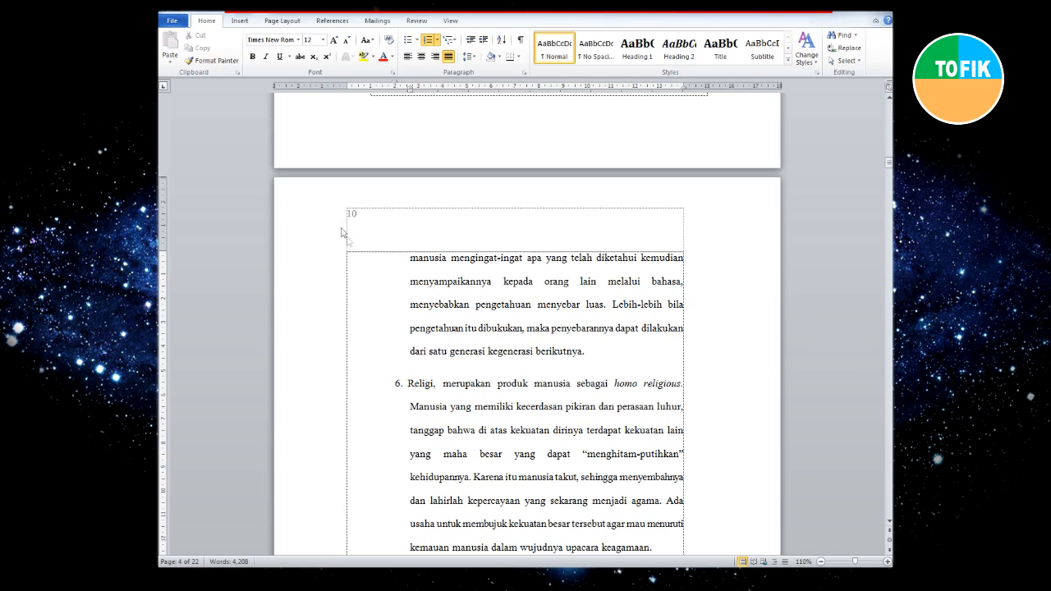
pyautogui.scroll(-12, 892, 428)
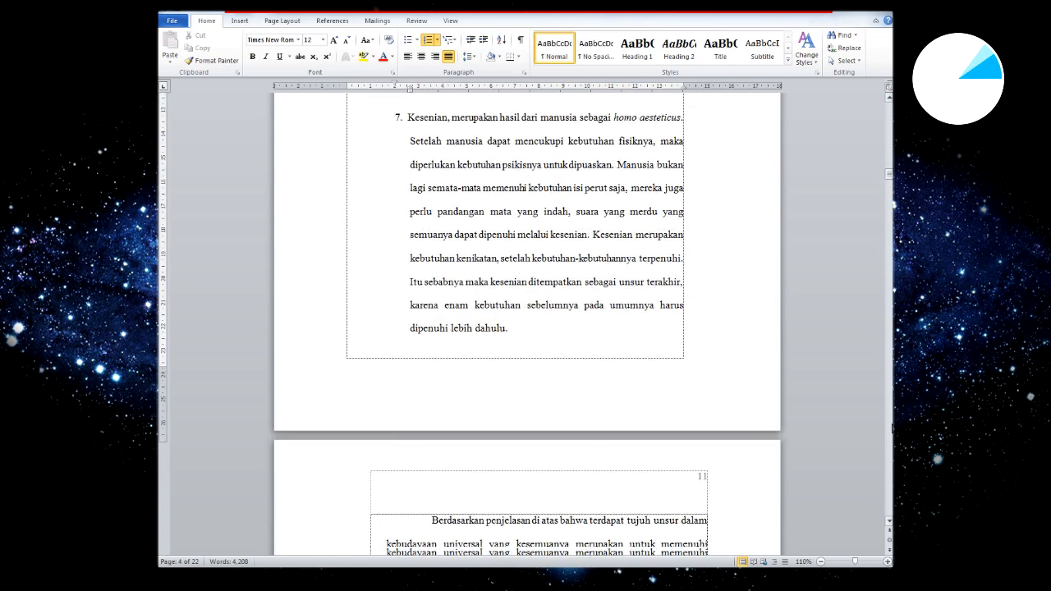
pyautogui.scroll(-10, 892, 429)
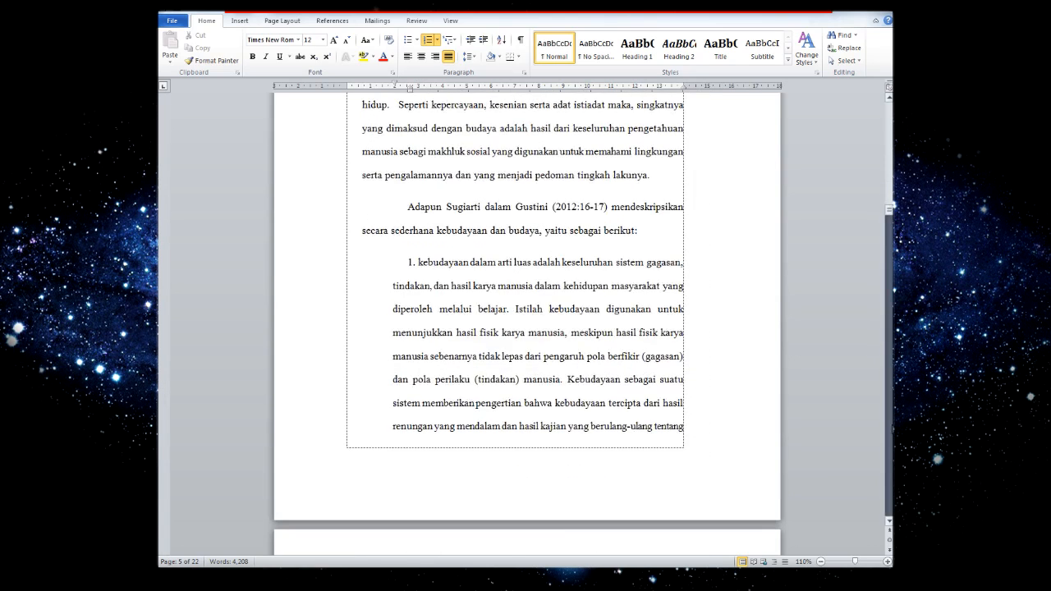
pyautogui.scroll(-3, 892, 429)
# - Zoom out to 60% and compare margins and page numbers across the side-by-side odd and even pages
pyautogui.click(821, 561)
pyautogui.click(820, 562)
pyautogui.click(821, 561)
pyautogui.click(820, 562)
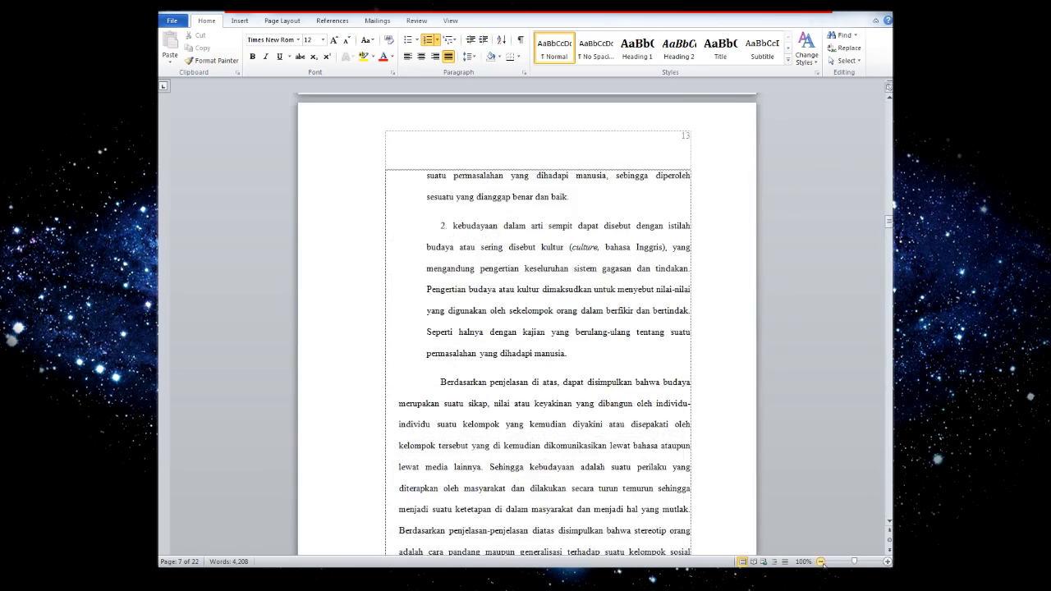
pyautogui.click(821, 562)
pyautogui.scroll(-15, 890, 430)
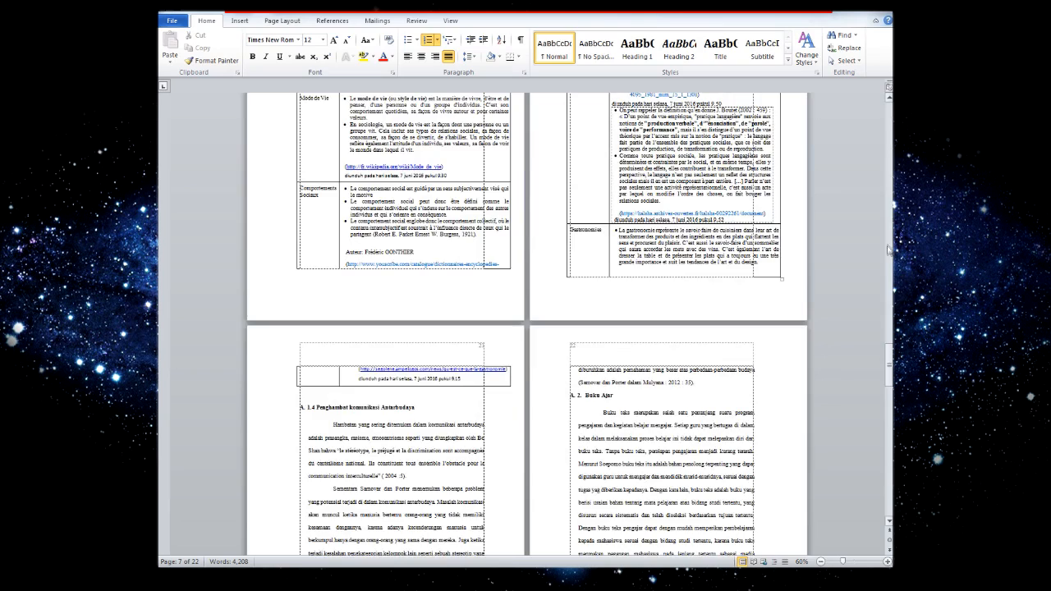
pyautogui.scroll(5, 889, 250)
pyautogui.scroll(10, 889, 195)
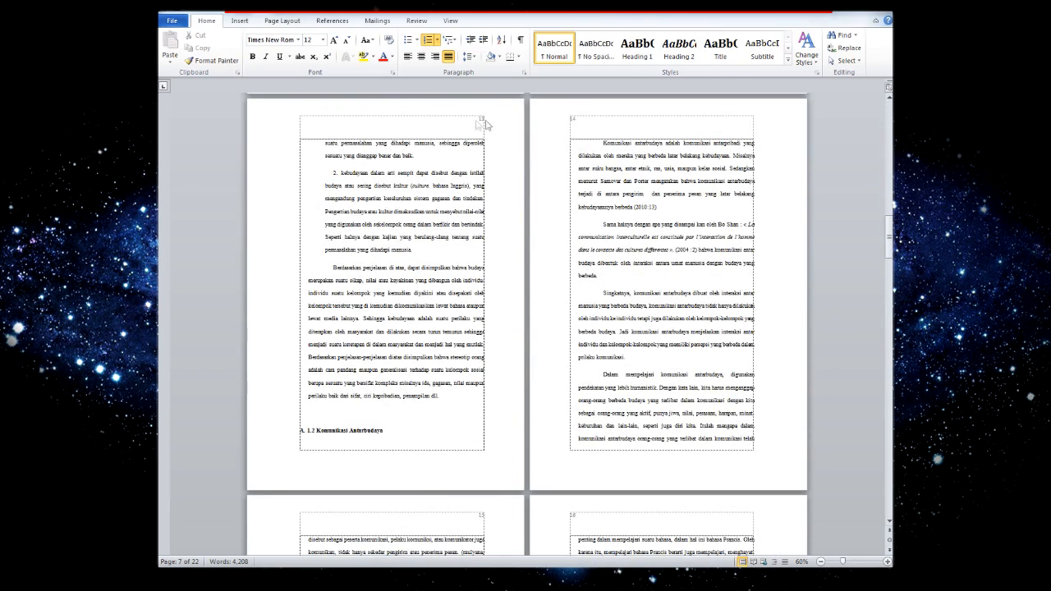
# - Compare the header page number positions on the facing seventh and eighth pages
pyautogui.click(413, 186)
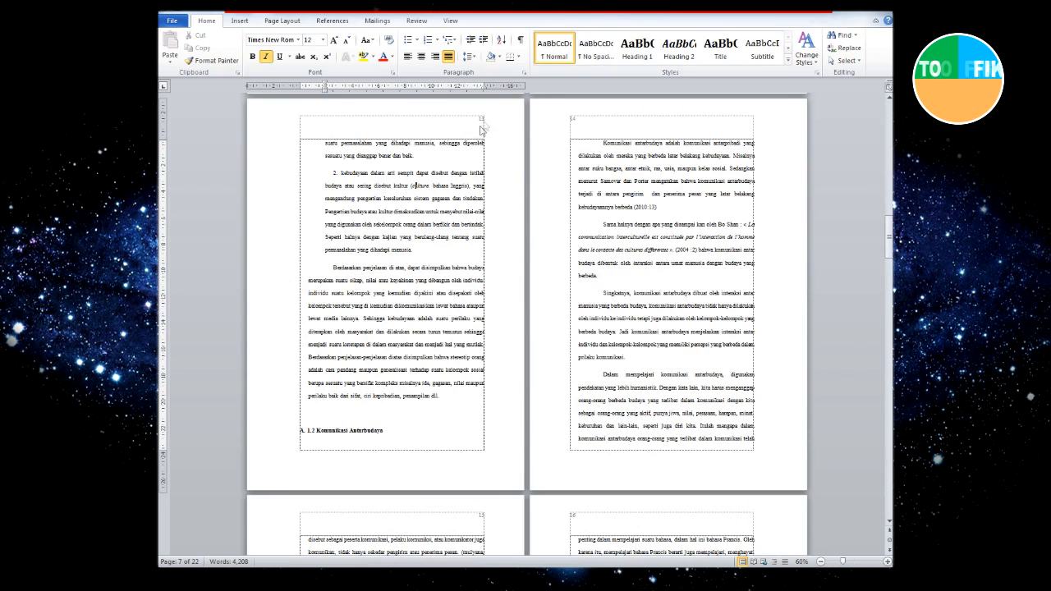
pyautogui.click(615, 168)
pyautogui.click(452, 156)
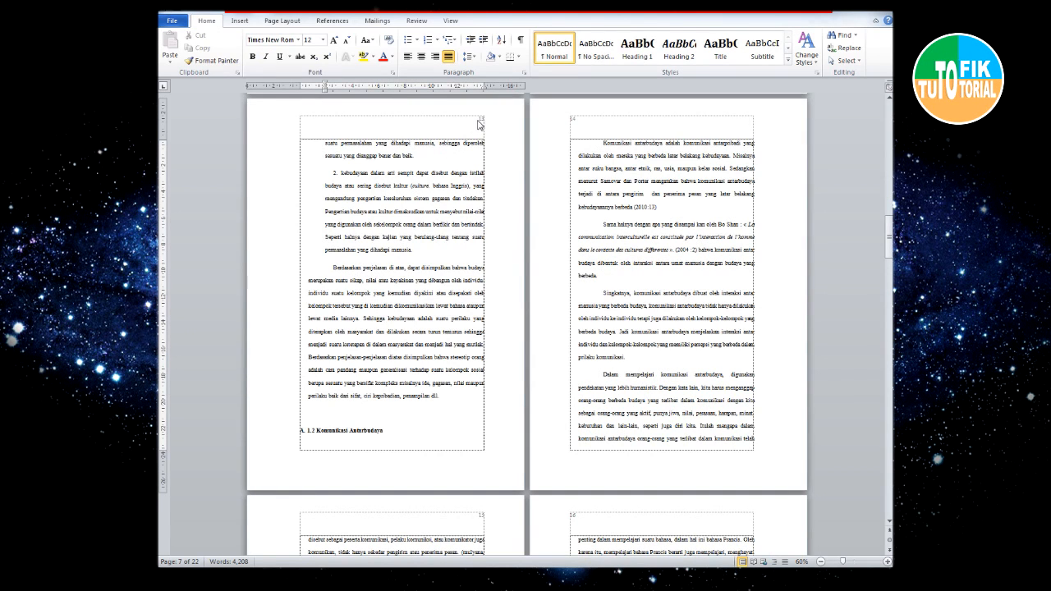
pyautogui.click(583, 173)
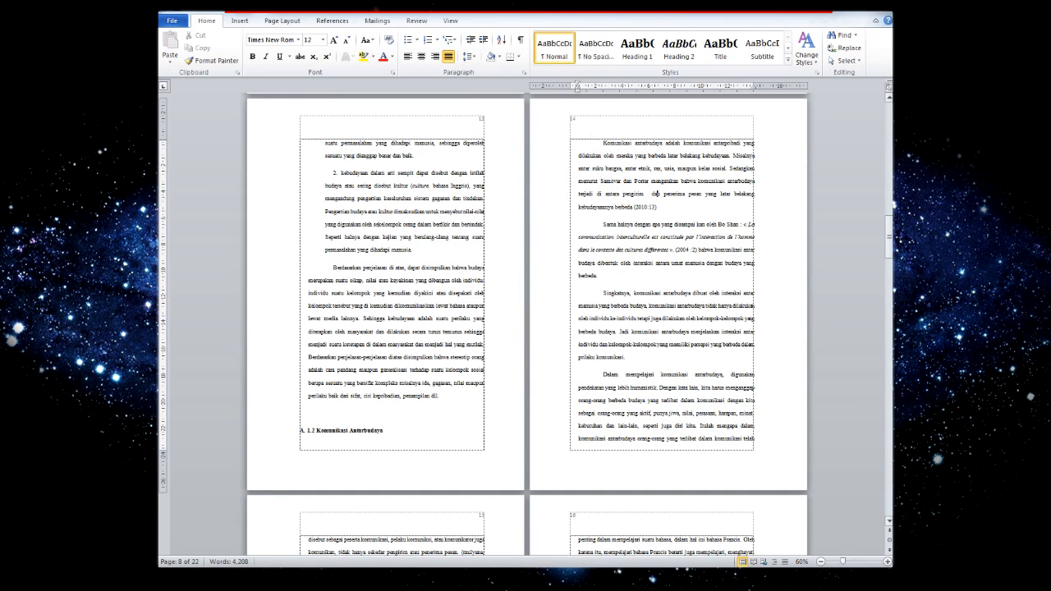
# - Return to the chapter's first page, zoom in to 140% and check the page number in its footer
pyautogui.moveTo(889, 236); pyautogui.dragTo(889, 123)
pyautogui.click(395, 220)
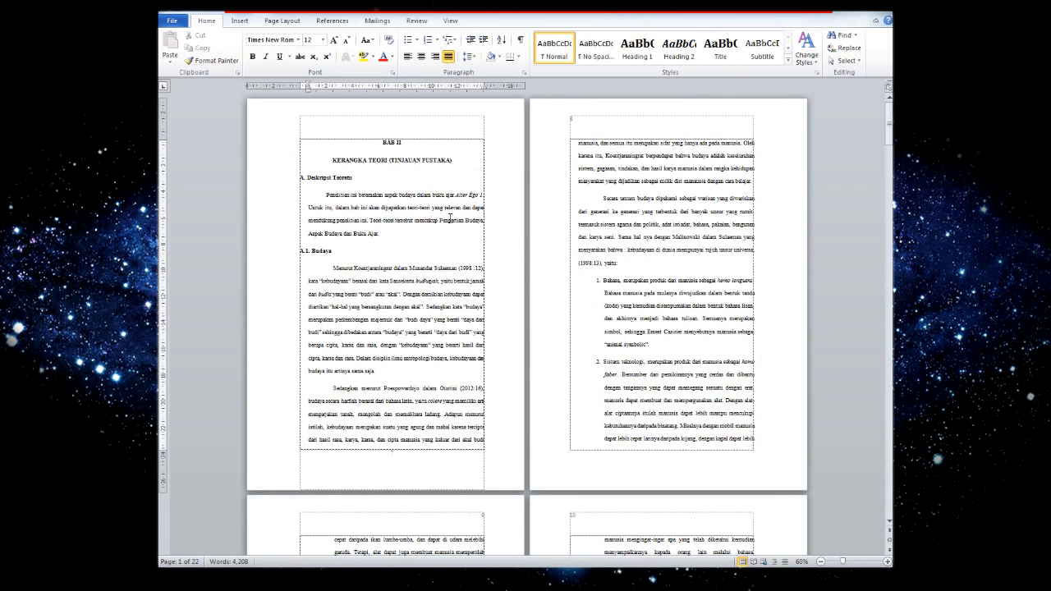
pyautogui.click(888, 563)
pyautogui.click(888, 562)
pyautogui.click(888, 563)
pyautogui.click(888, 563)
pyautogui.click(888, 563)
pyautogui.click(887, 563)
pyautogui.click(888, 562)
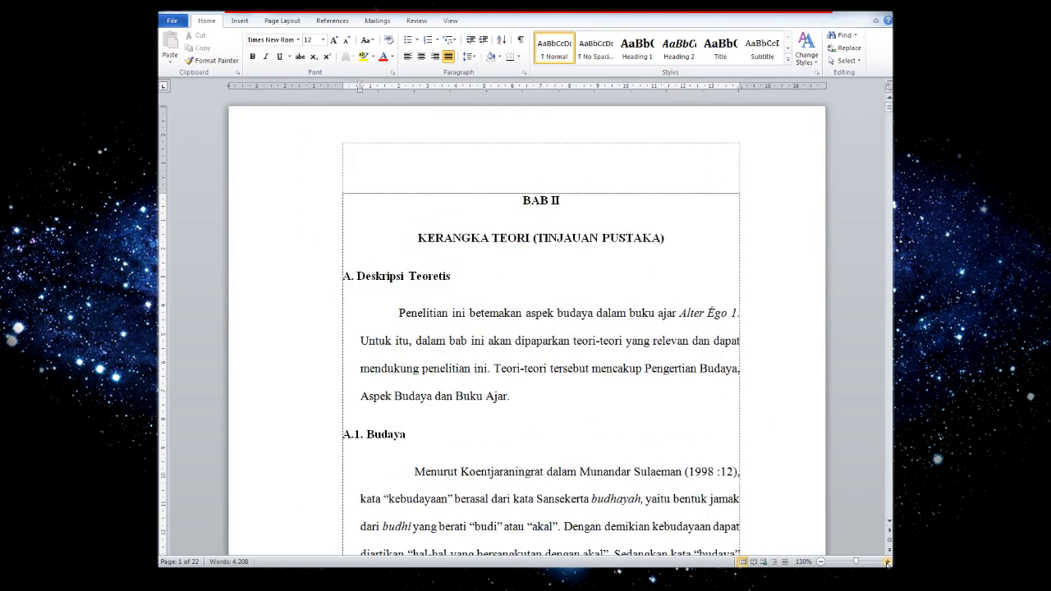
pyautogui.click(888, 563)
pyautogui.scroll(-5, 563, 376)
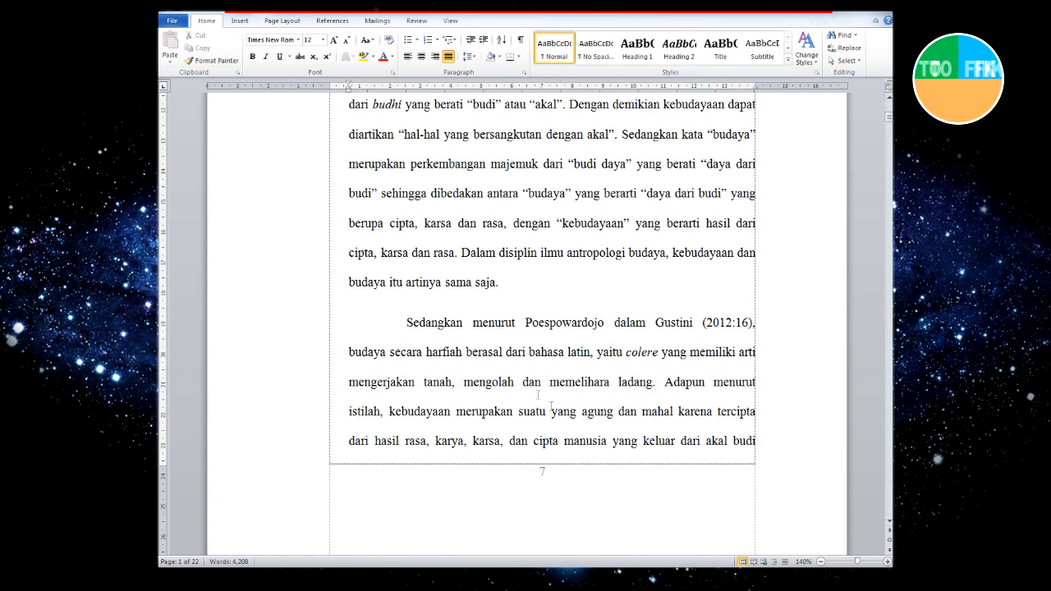
# - Set the chapter's page numbering to start at 8
pyautogui.click(240, 21)
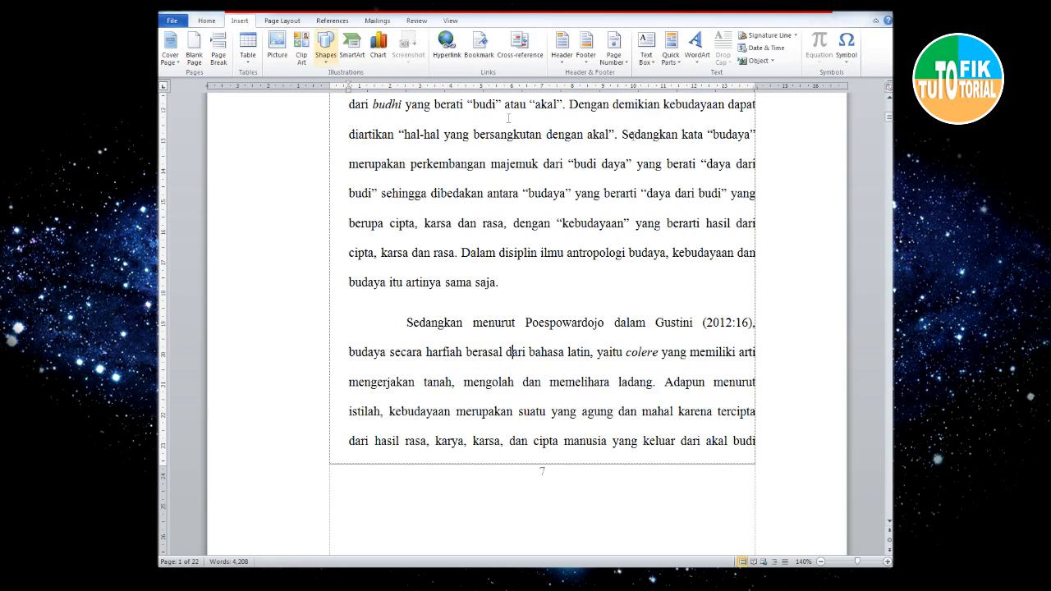
pyautogui.click(615, 51)
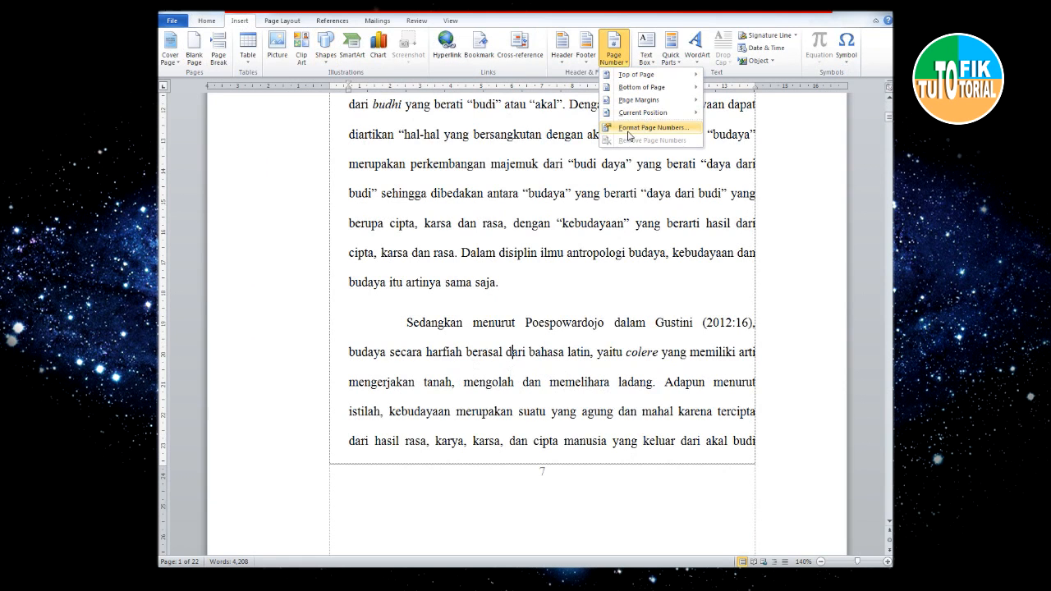
pyautogui.click(629, 135)
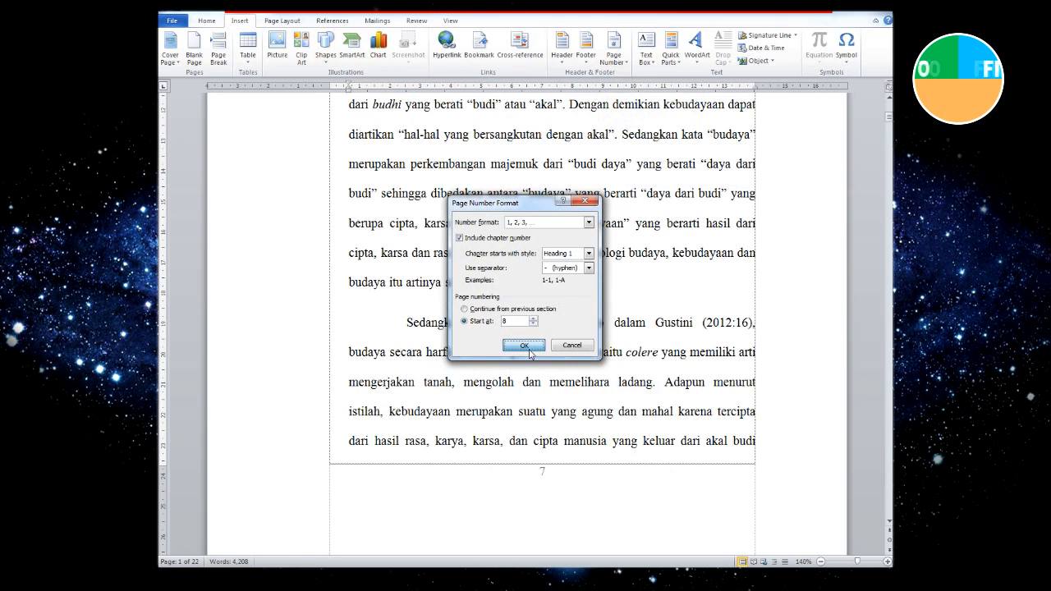
pyautogui.click(529, 348)
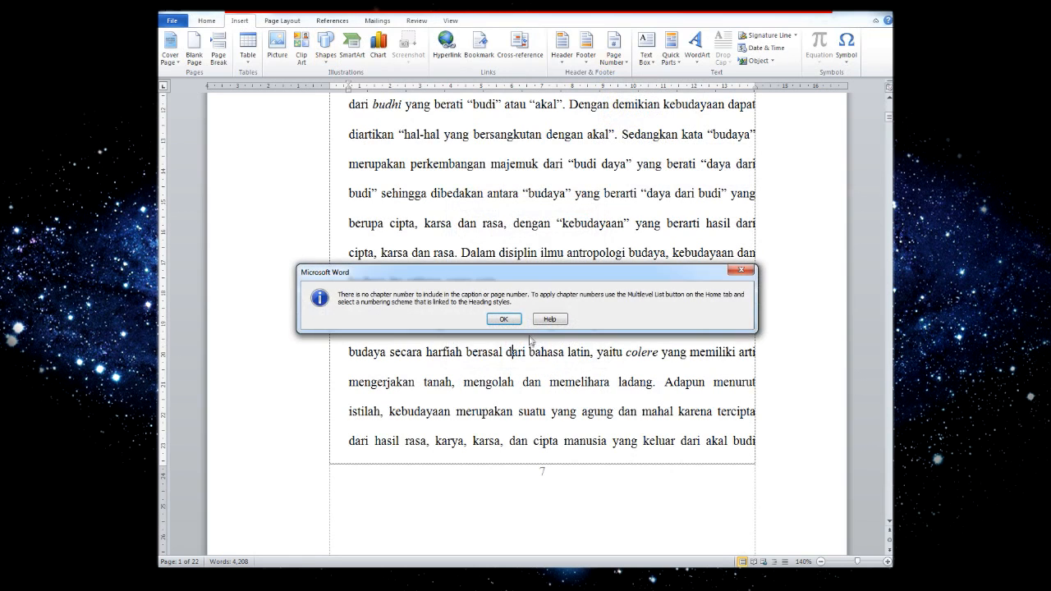
pyautogui.click(503, 319)
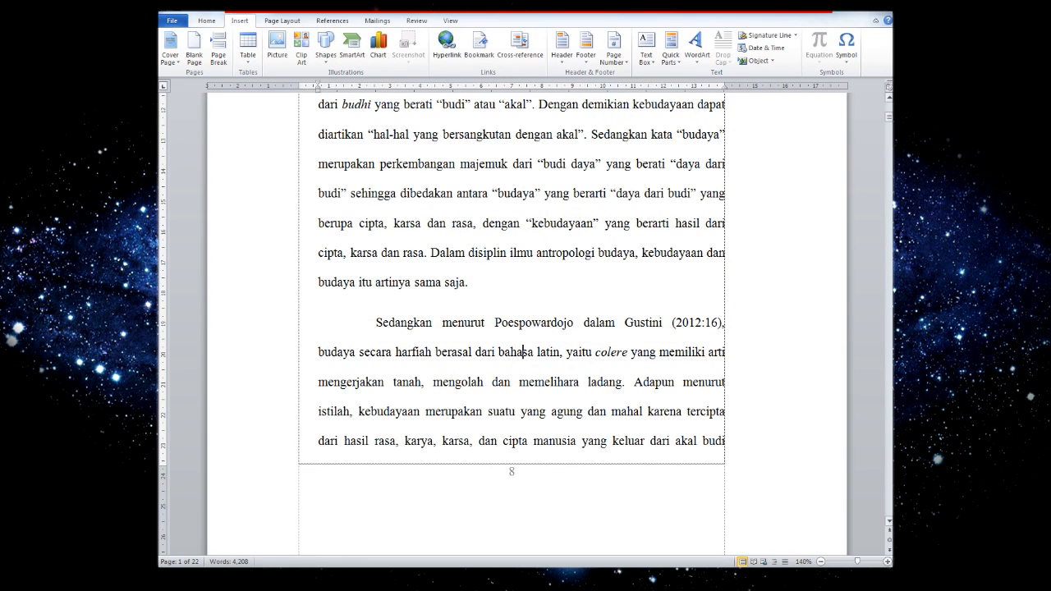
# - Inspect the renumbered first page from heading to footer, checking its side margins and page number
pyautogui.click(890, 120)
pyautogui.click(566, 247)
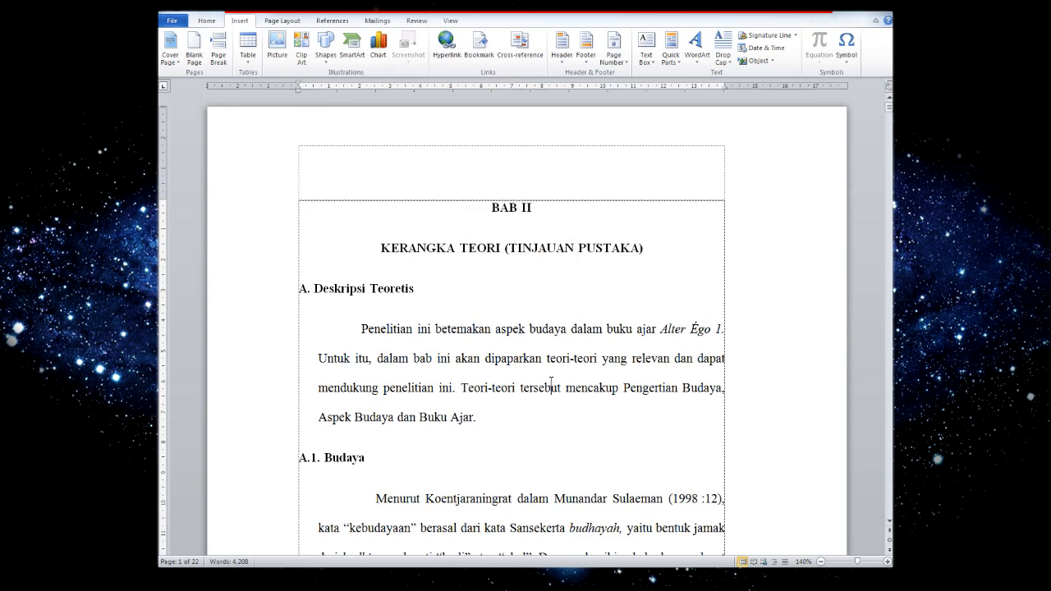
pyautogui.click(555, 303)
pyautogui.click(490, 253)
pyautogui.click(891, 480)
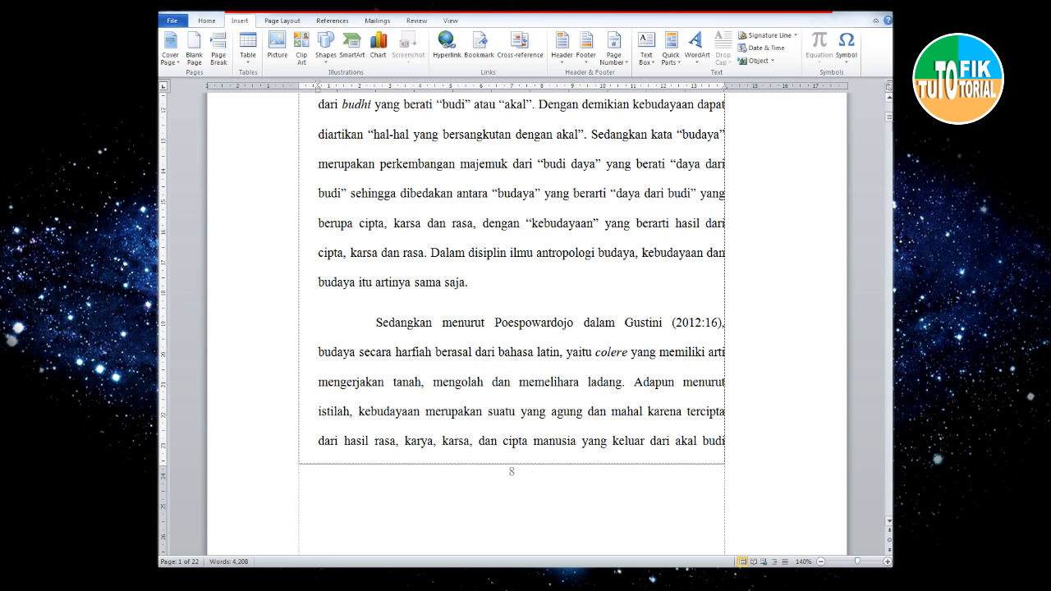
pyautogui.scroll(5, 863, 123)
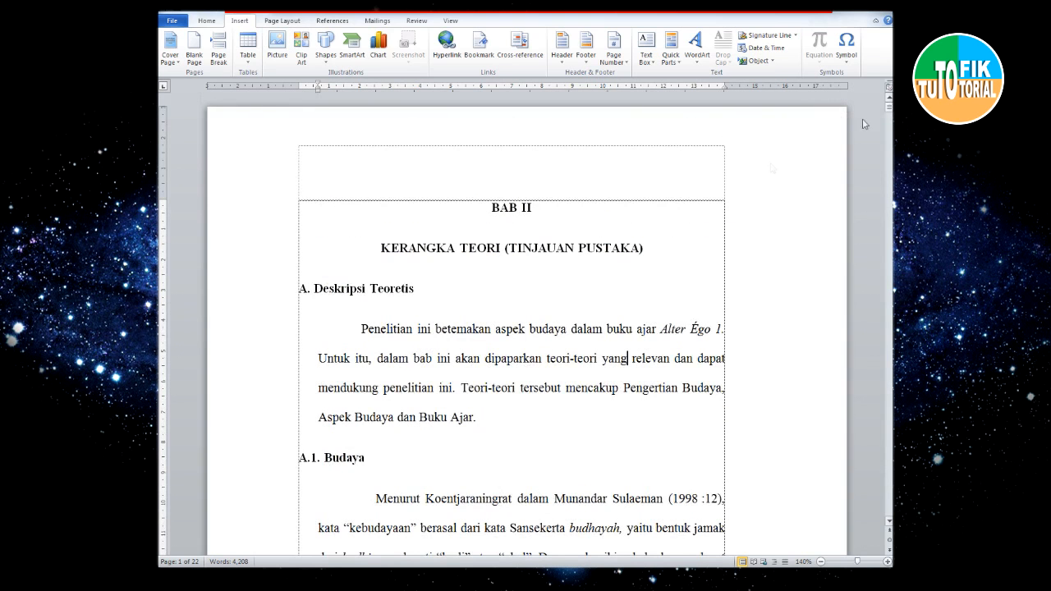
pyautogui.click(575, 248)
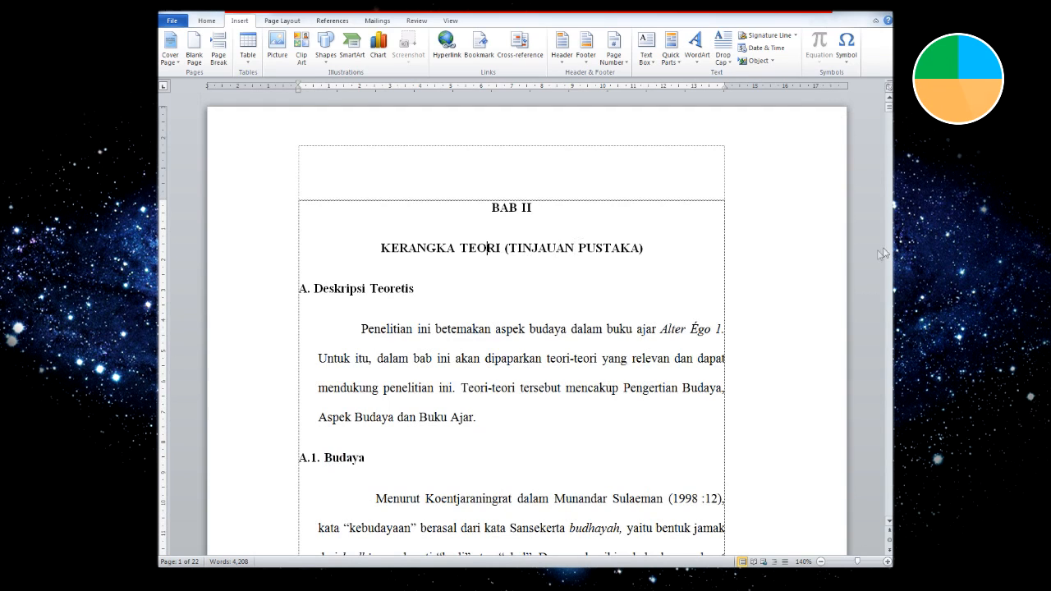
pyautogui.click(637, 330)
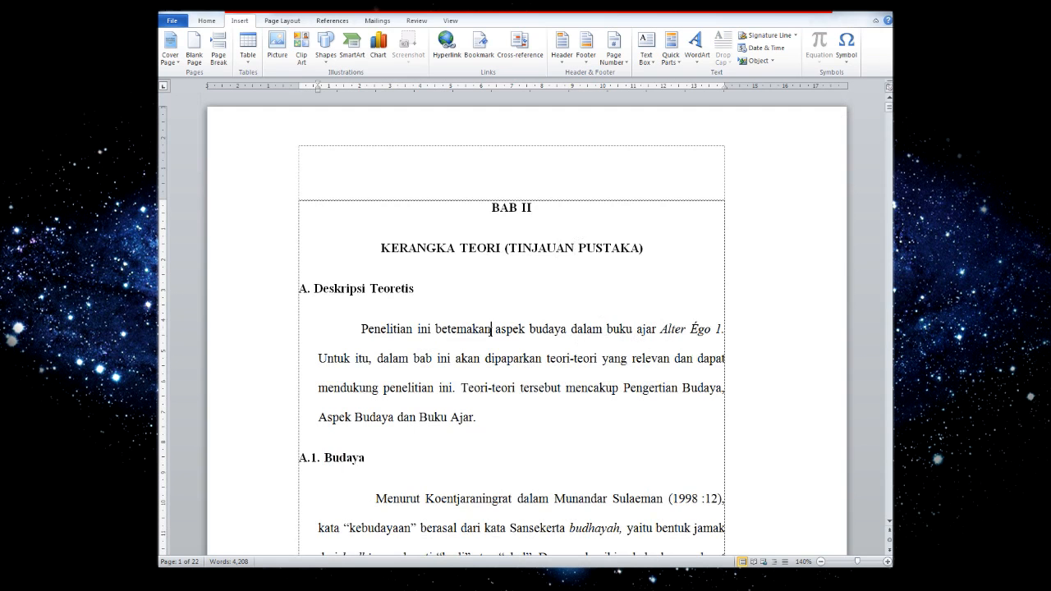
pyautogui.scroll(-10, 892, 413)
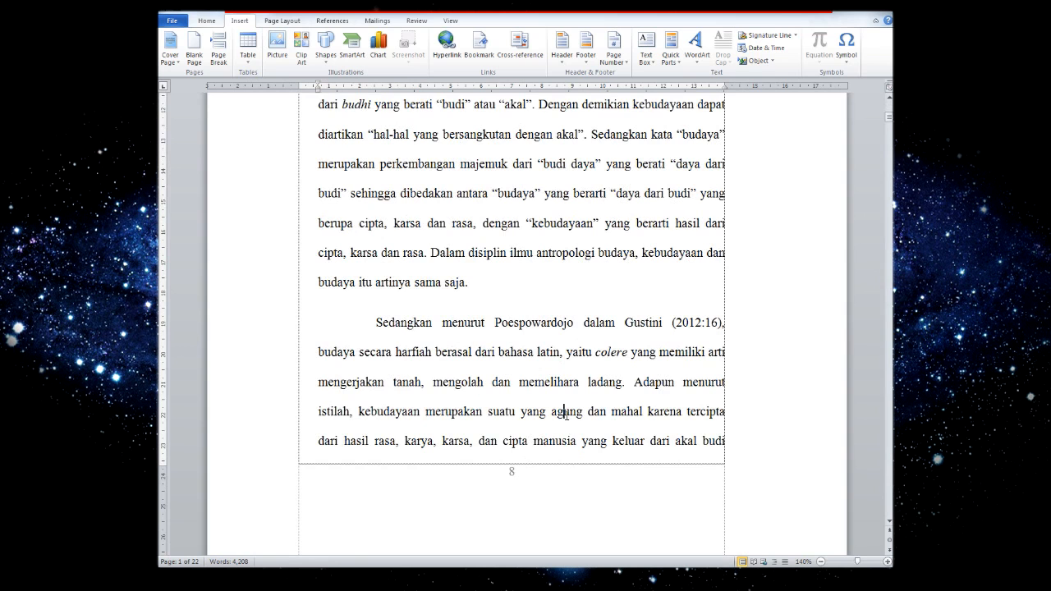
pyautogui.scroll(10, 546, 256)
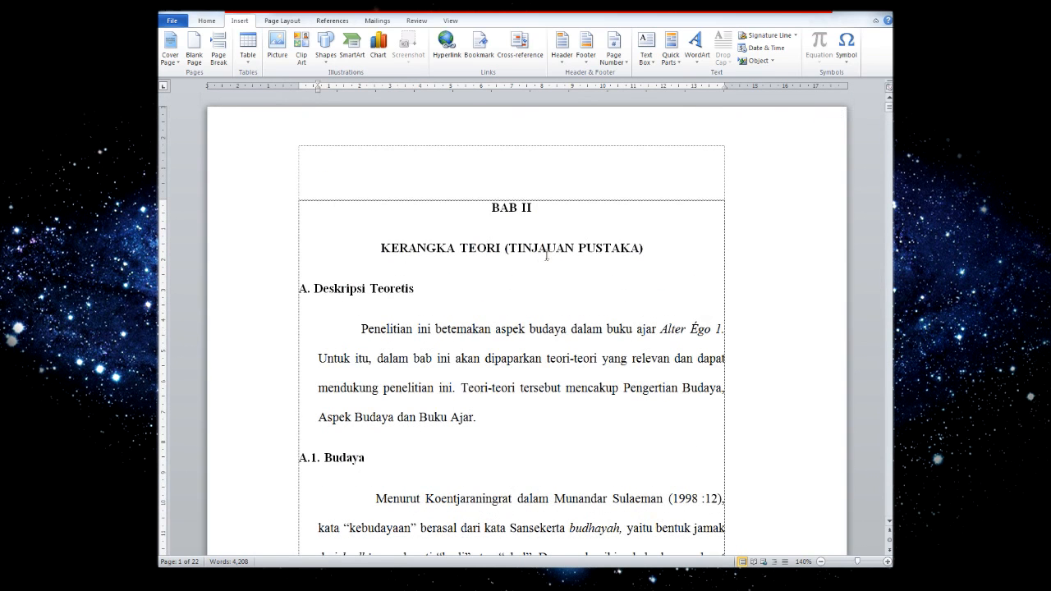
pyautogui.click(531, 249)
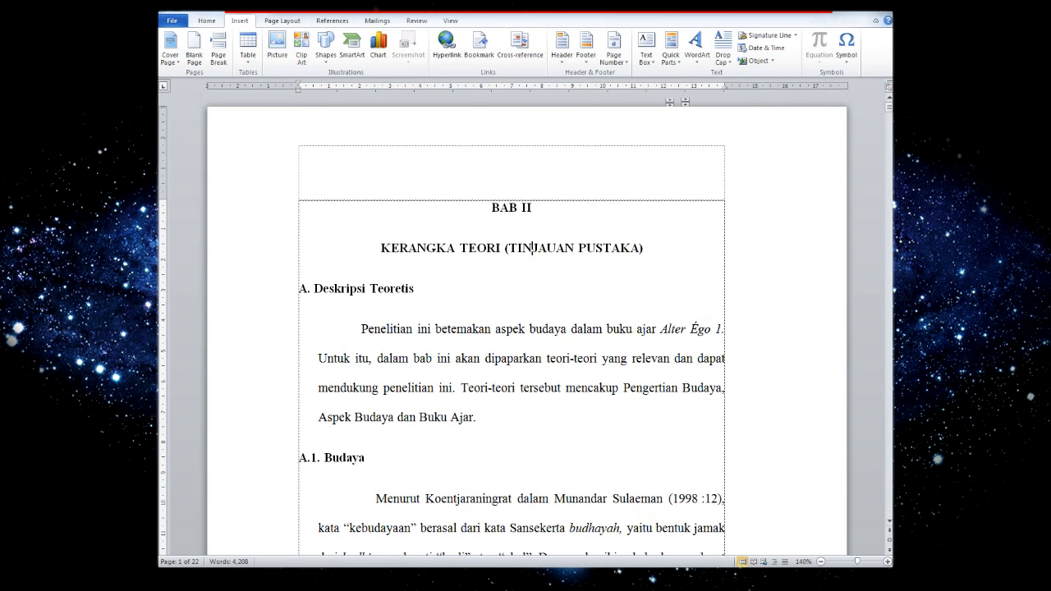
# - Set the mirrored inside margin to 3 cm and the outside margin to 4 cm for the whole document
pyautogui.click(280, 23)
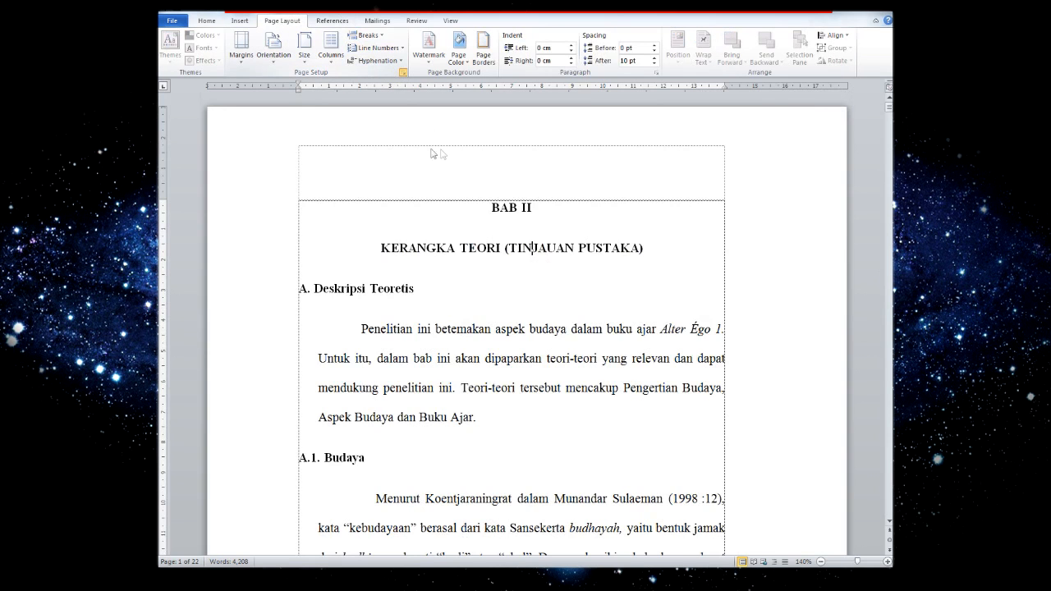
pyautogui.moveTo(450, 146); pyautogui.dragTo(501, 150)
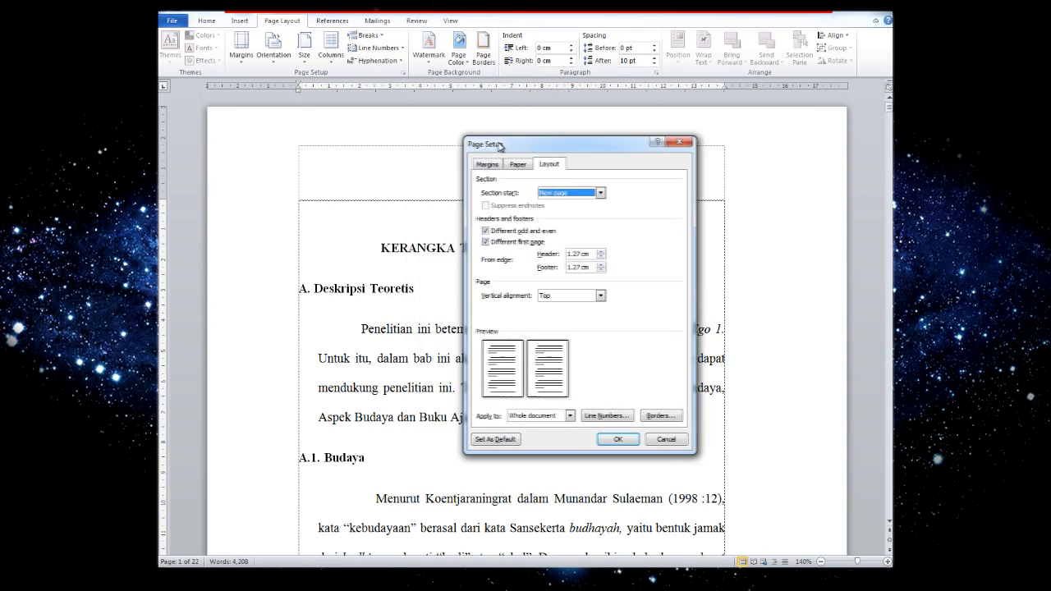
pyautogui.click(488, 165)
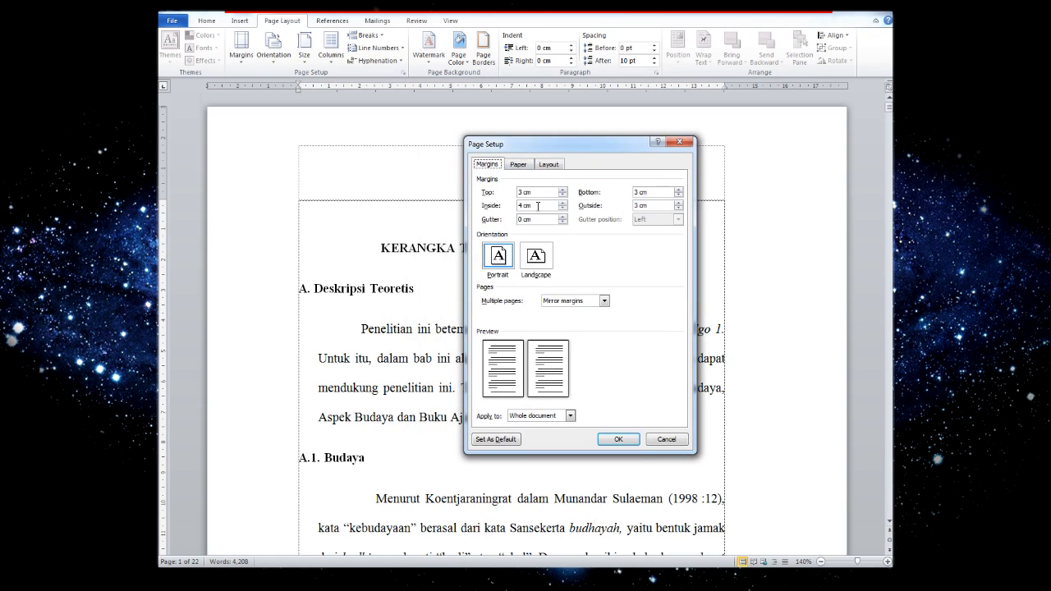
pyautogui.write('3')
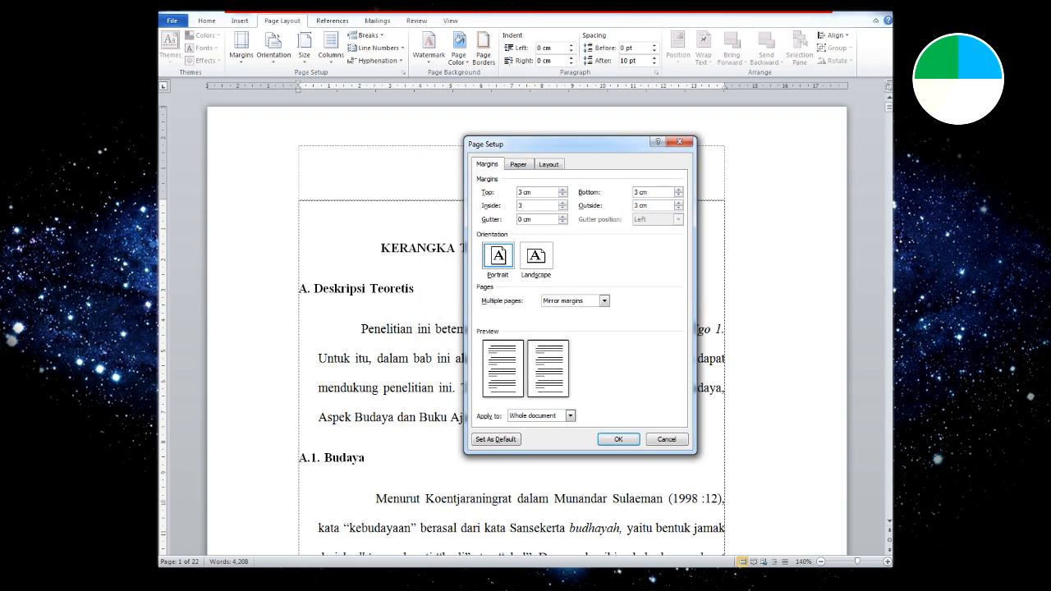
pyautogui.write('4')
pyautogui.click(618, 439)
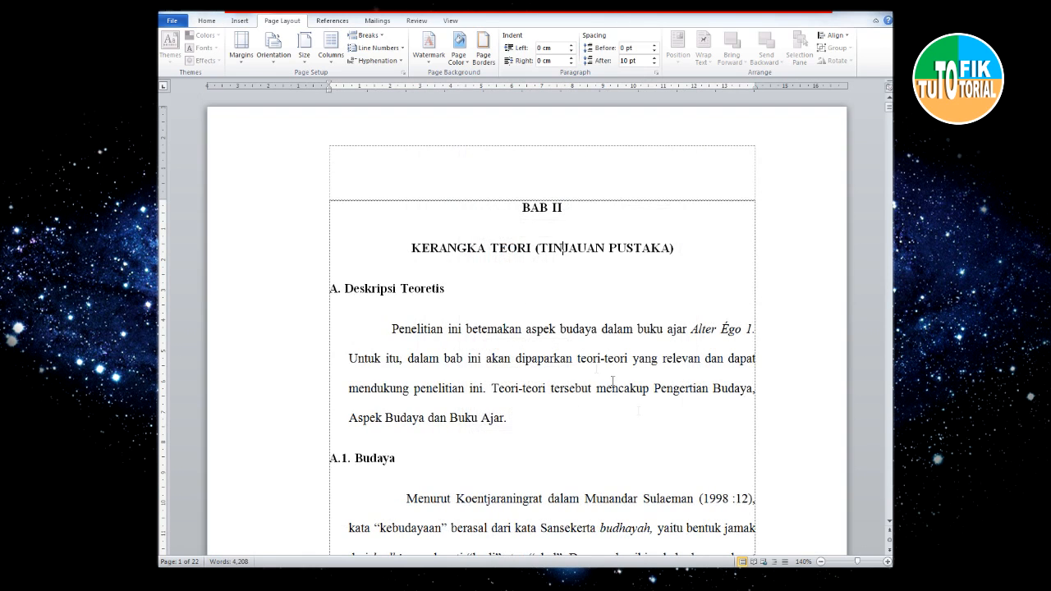
# - Check the side margins and page number positions on the chapter's first and second pages
pyautogui.click(552, 330)
pyautogui.scroll(-5, 887, 386)
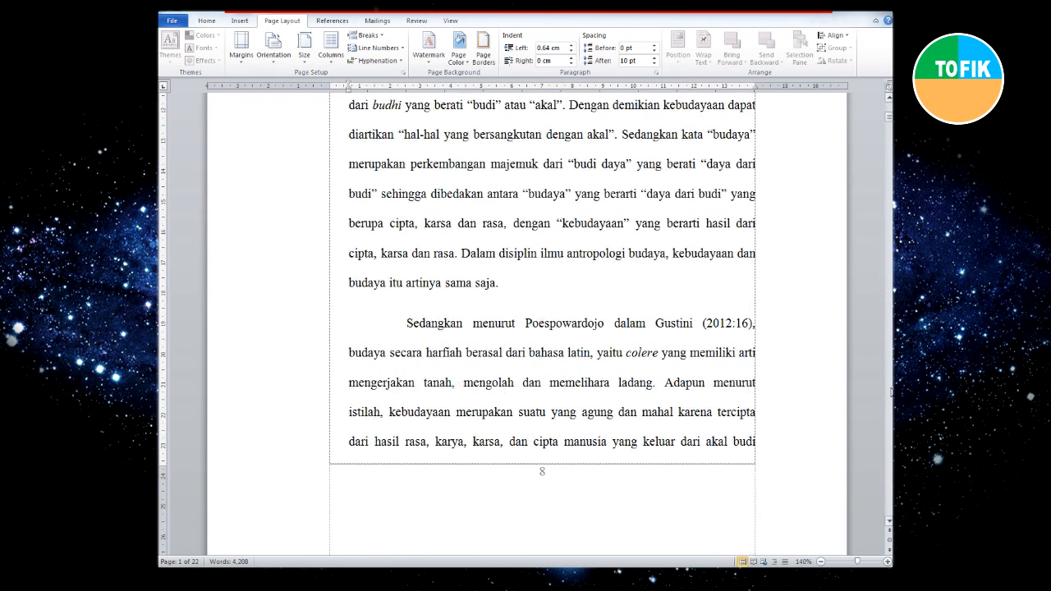
pyautogui.click(548, 383)
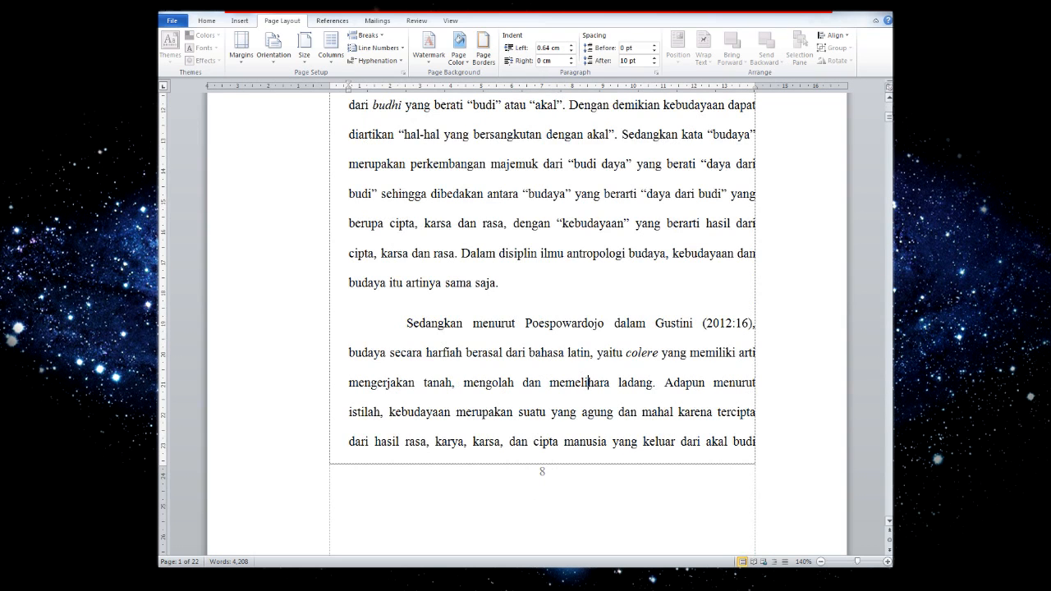
pyautogui.scroll(2, 526, 248)
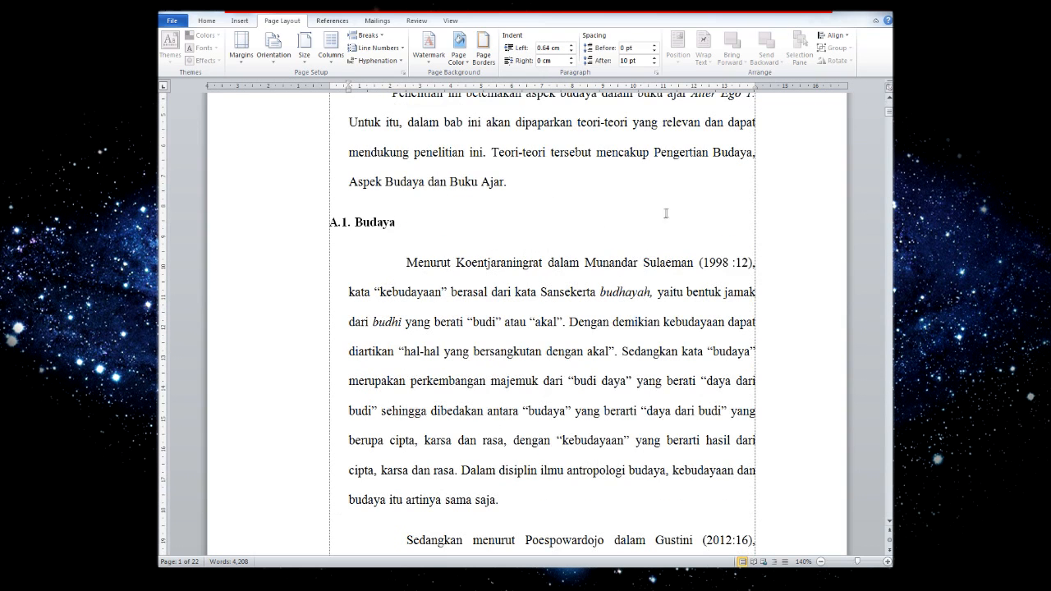
pyautogui.scroll(2, 557, 240)
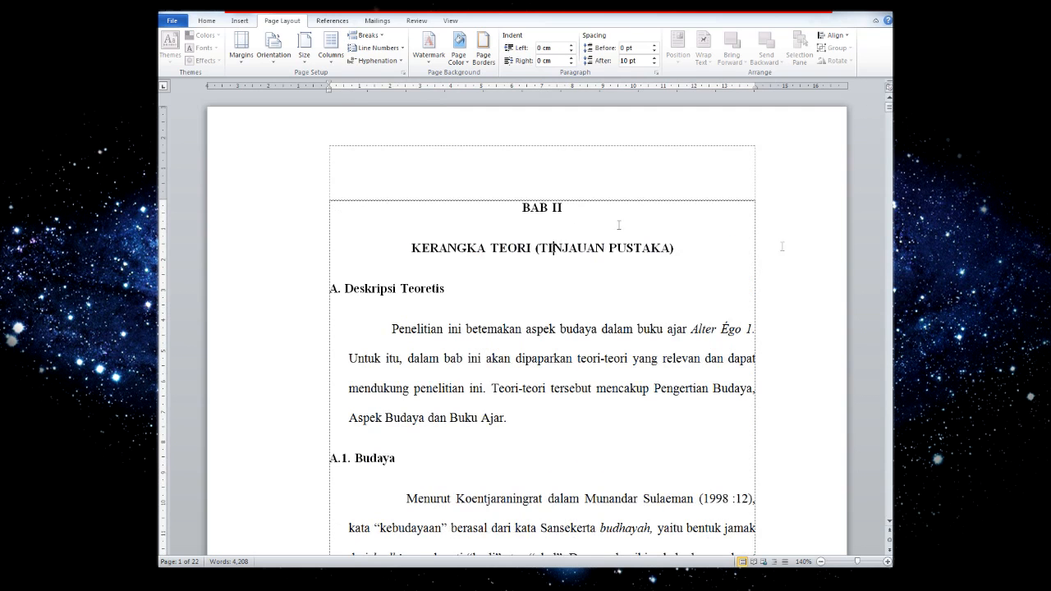
pyautogui.scroll(-8, 887, 339)
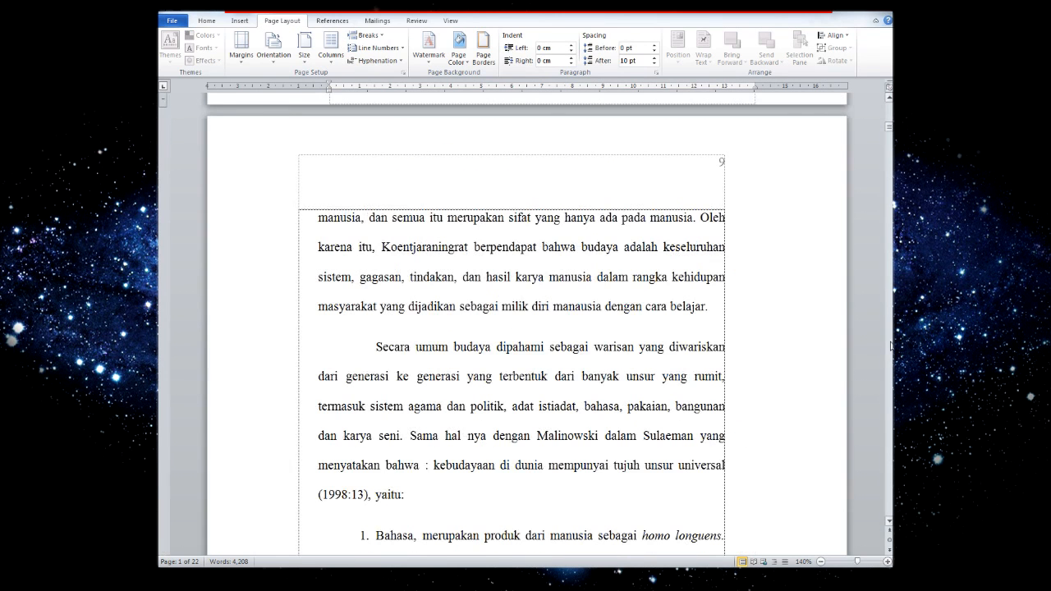
pyautogui.click(517, 304)
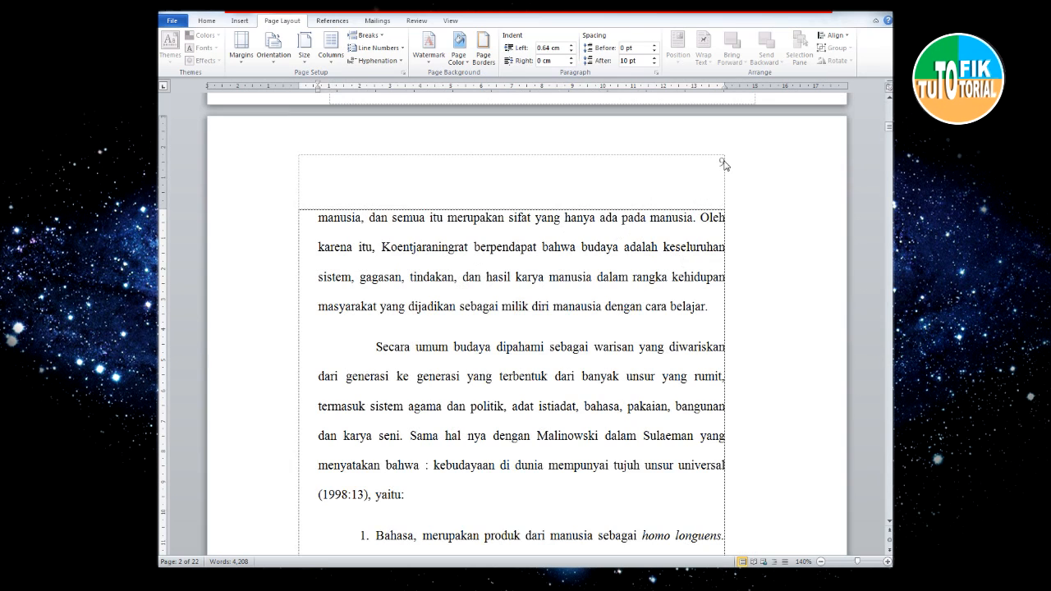
pyautogui.click(696, 219)
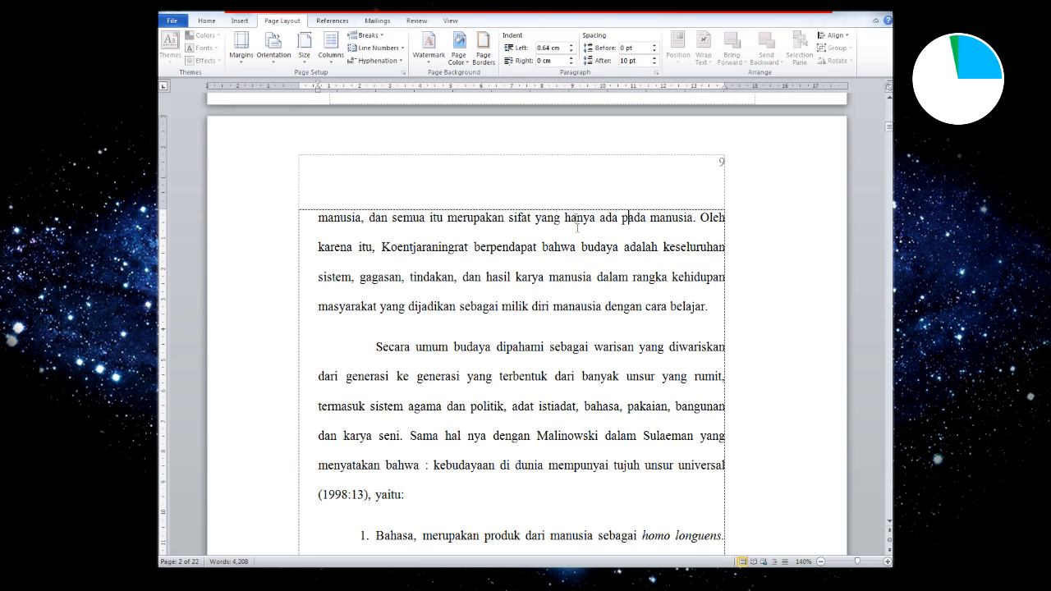
pyautogui.scroll(5, 611, 223)
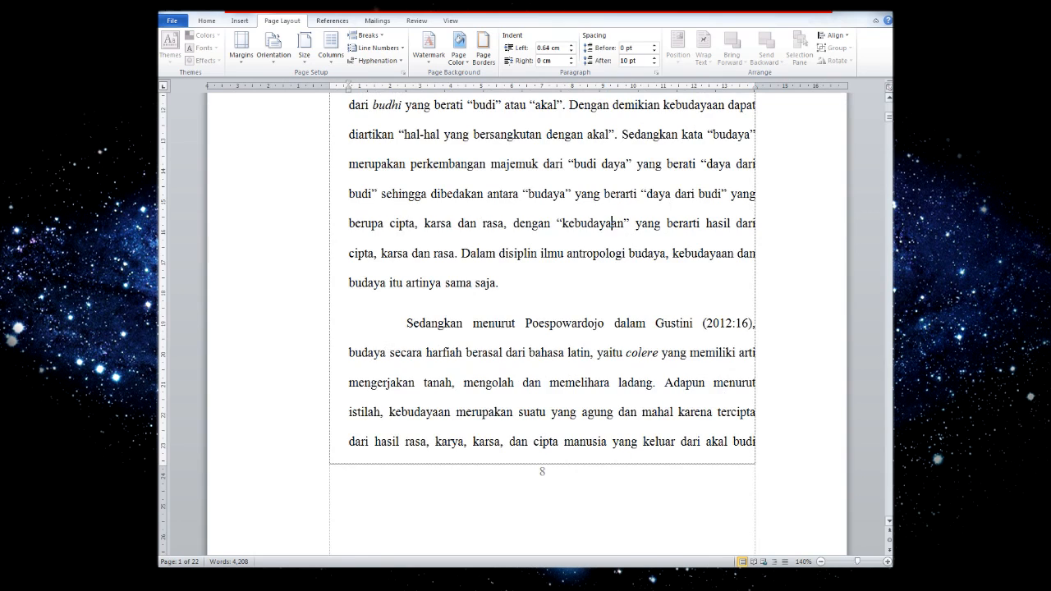
# - Insert a Plain Number 1 page number at the top of the chapter's second page, in the odd page header
pyautogui.moveTo(891, 115); pyautogui.dragTo(892, 125)
pyautogui.click(524, 308)
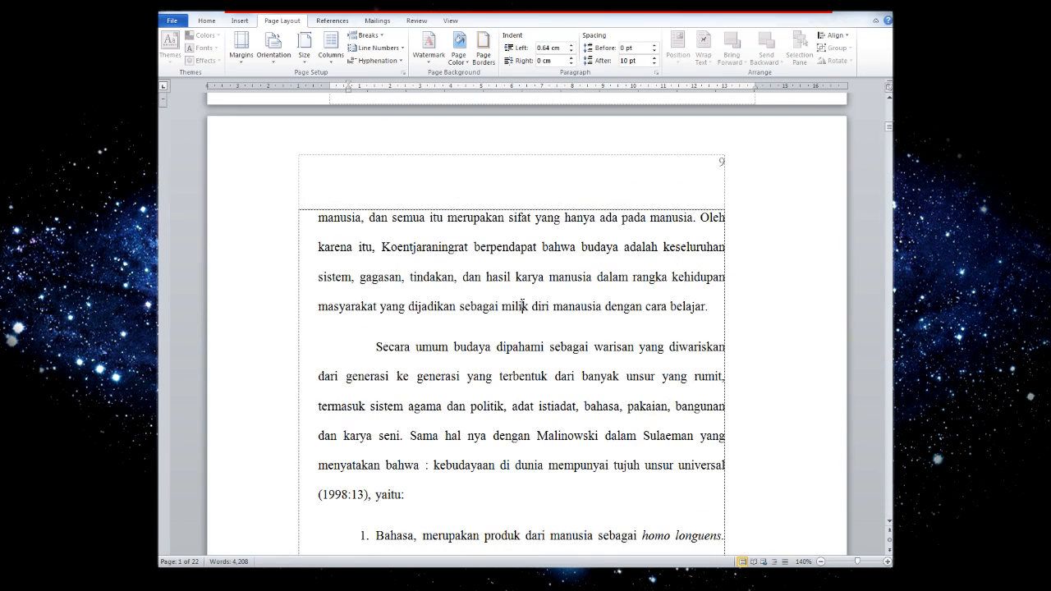
pyautogui.click(240, 23)
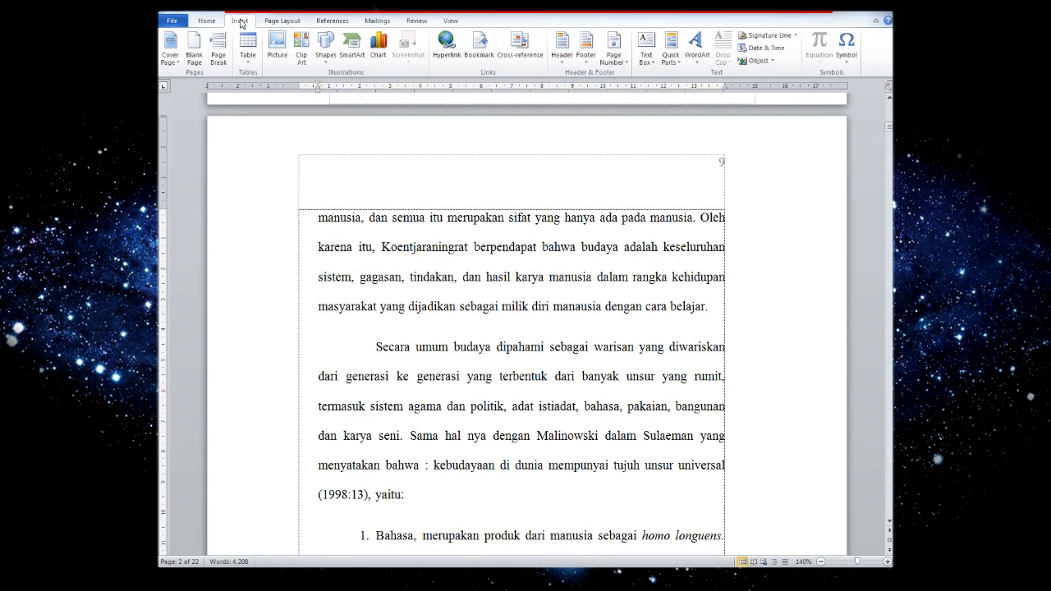
pyautogui.click(615, 64)
pyautogui.moveTo(633, 74)
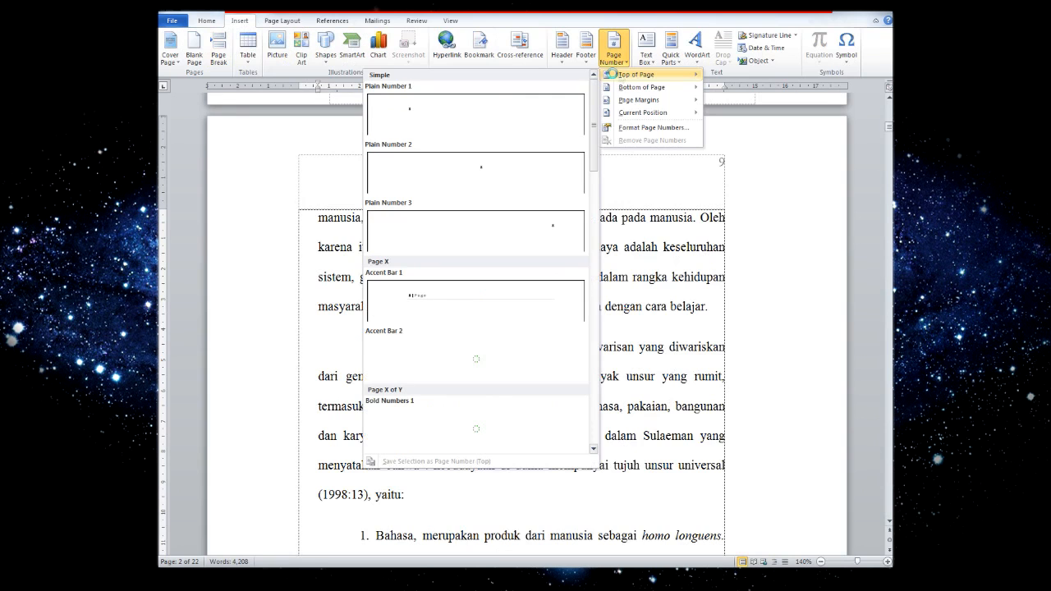
pyautogui.click(454, 109)
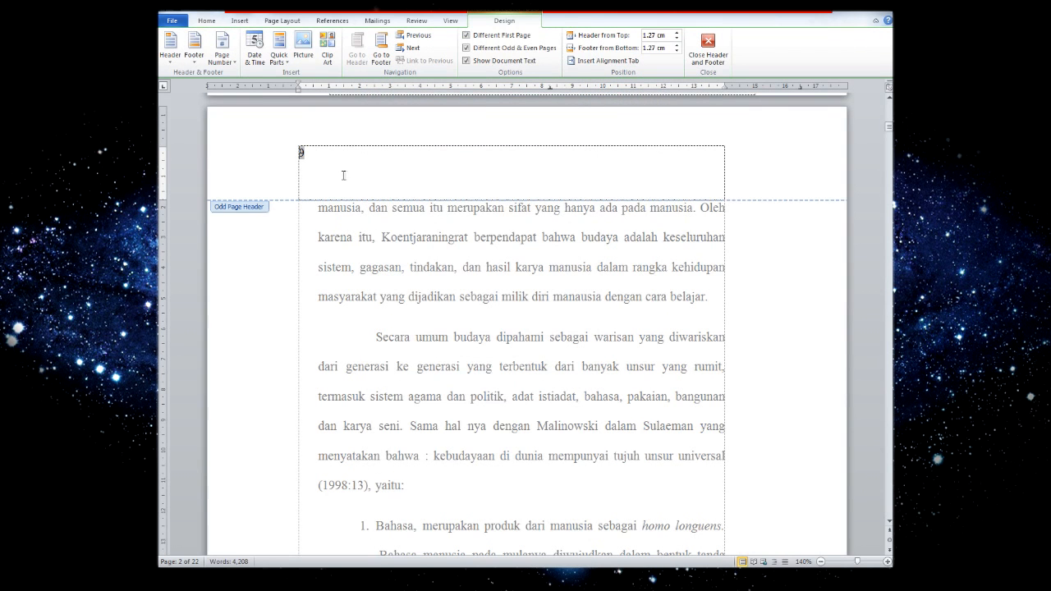
# - Format the odd page header's page number as Times New Roman, size 12, and return to the body text
pyautogui.moveTo(310, 152); pyautogui.dragTo(300, 153)
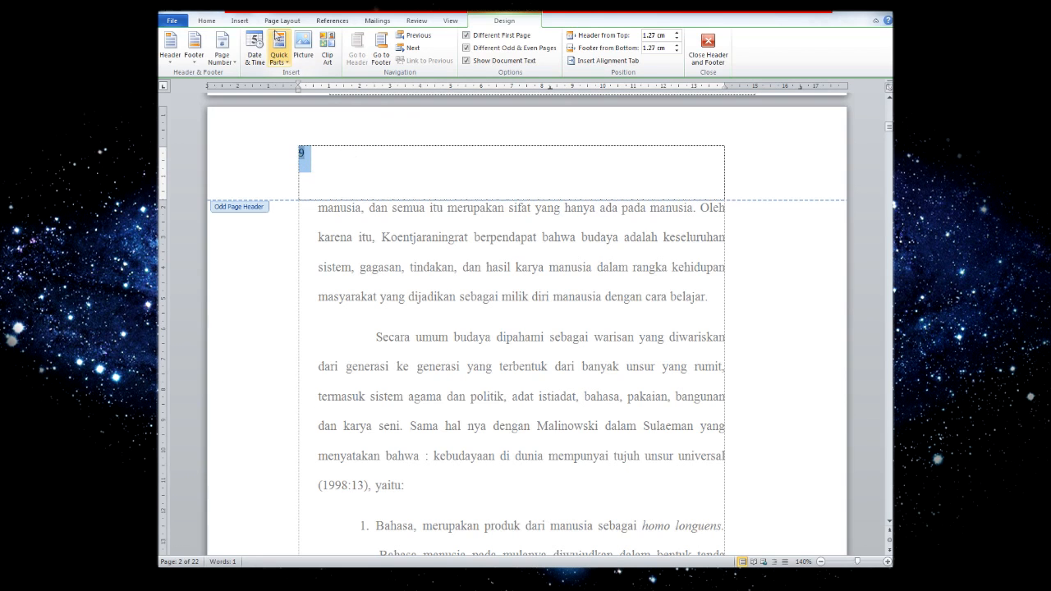
pyautogui.click(207, 20)
pyautogui.click(271, 40)
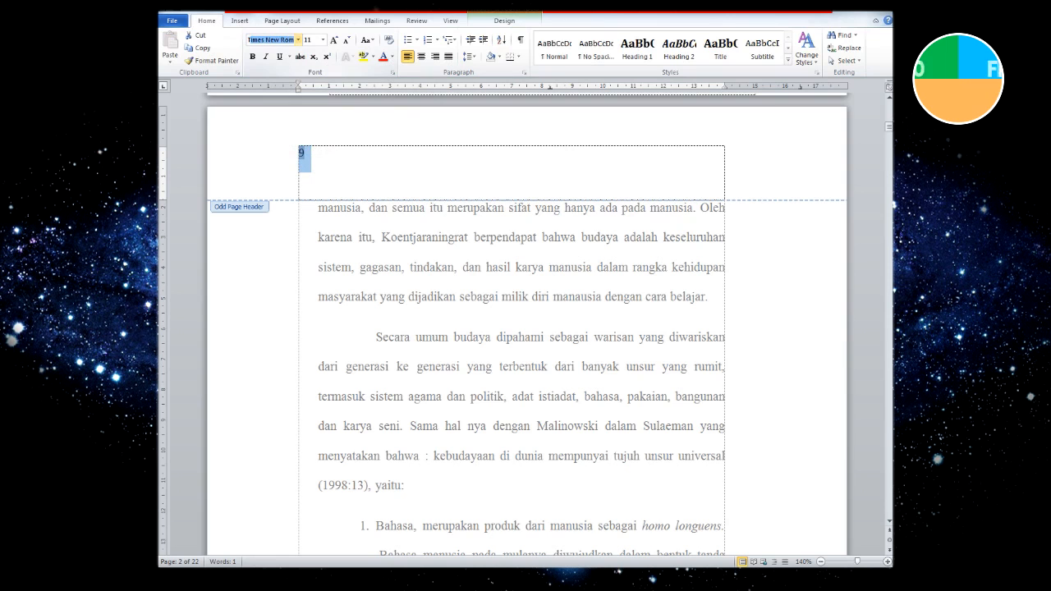
pyautogui.press('Return')
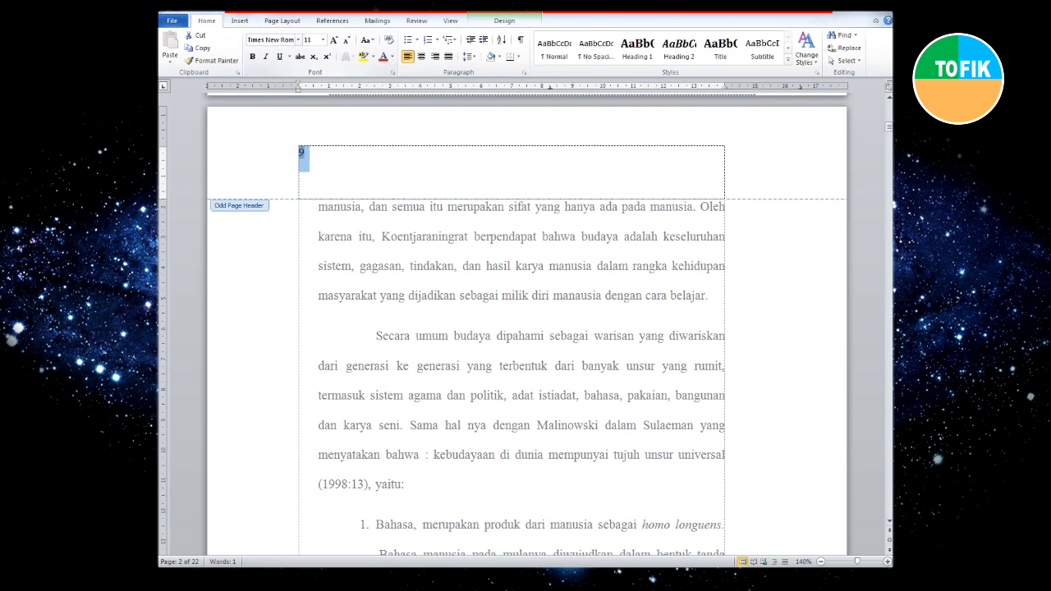
pyautogui.click(334, 40)
pyautogui.doubleClick(468, 310)
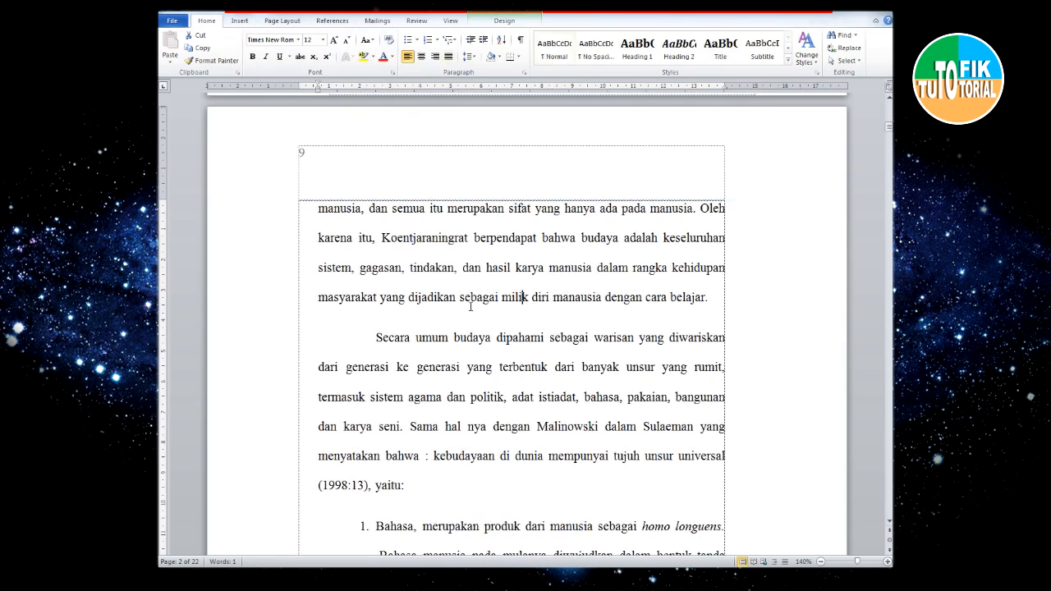
# - Compare the page number positions on the chapter's first page and the odd page that follows it
pyautogui.click(491, 246)
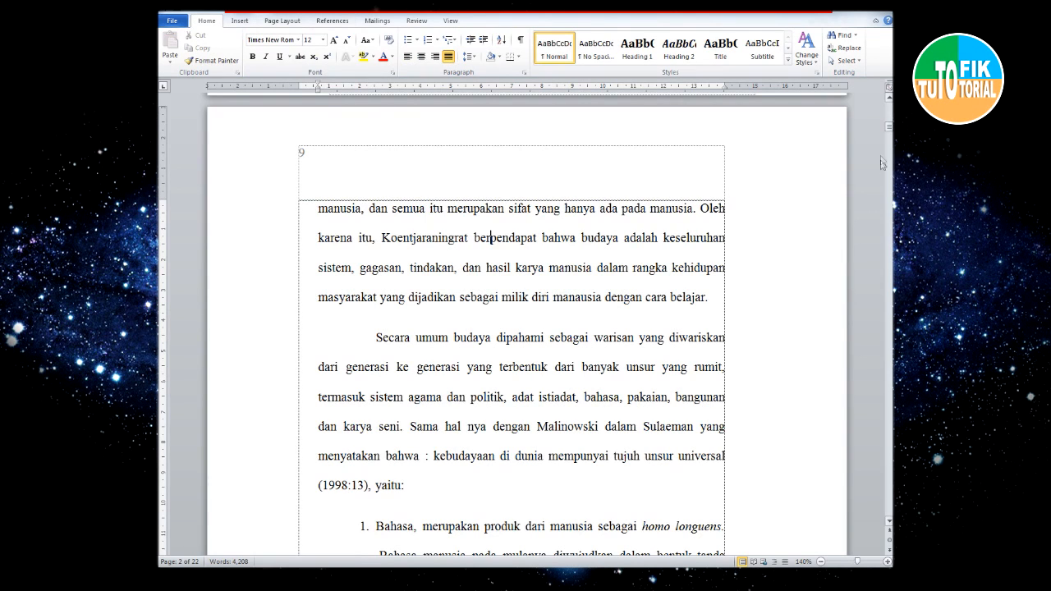
pyautogui.click(497, 240)
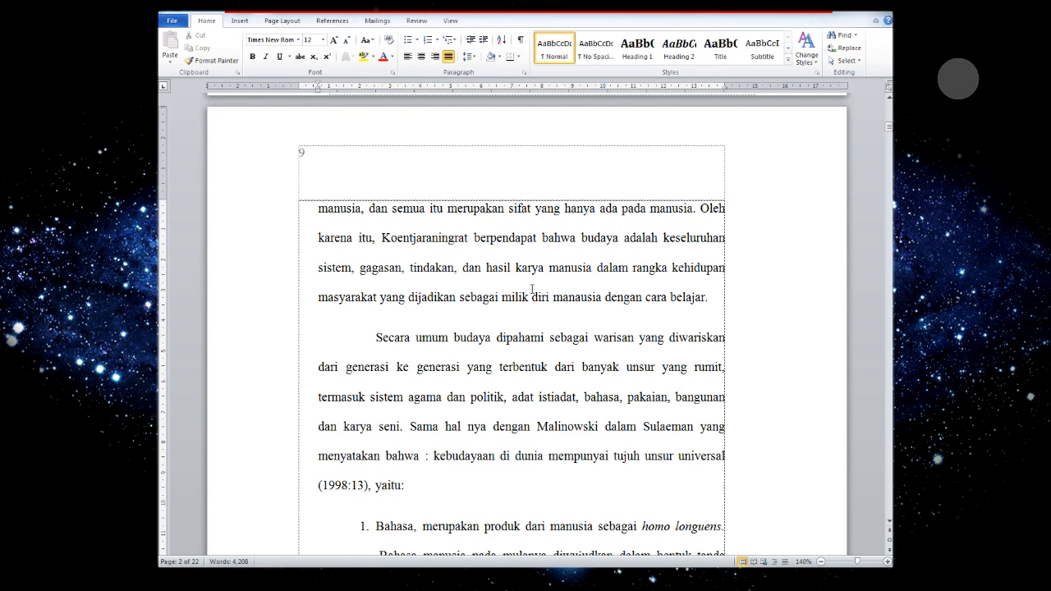
pyautogui.moveTo(890, 127); pyautogui.dragTo(890, 111)
pyautogui.click(607, 254)
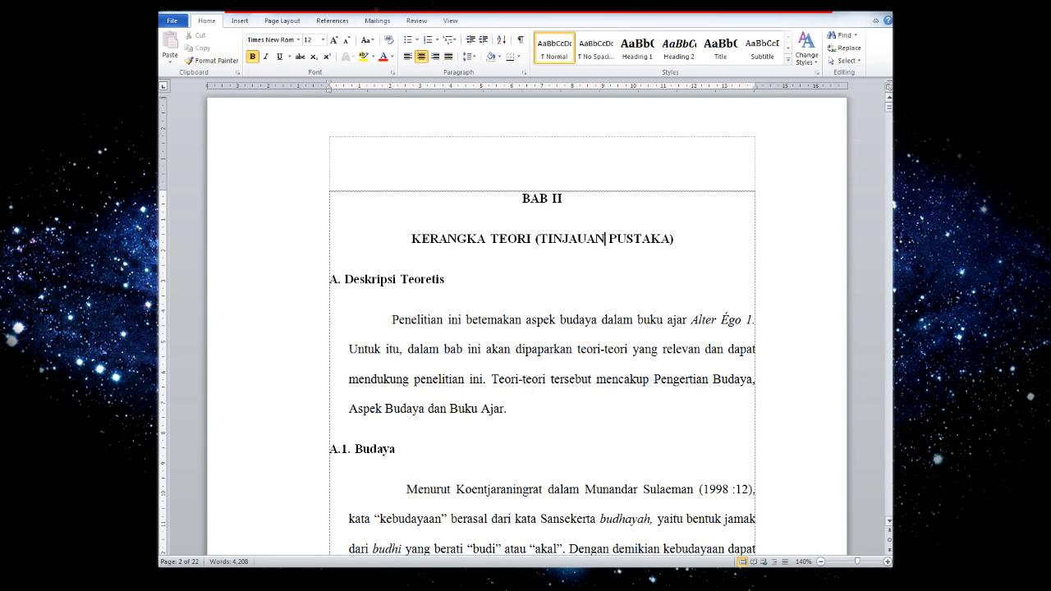
pyautogui.click(890, 334)
pyautogui.scroll(-1, 889, 334)
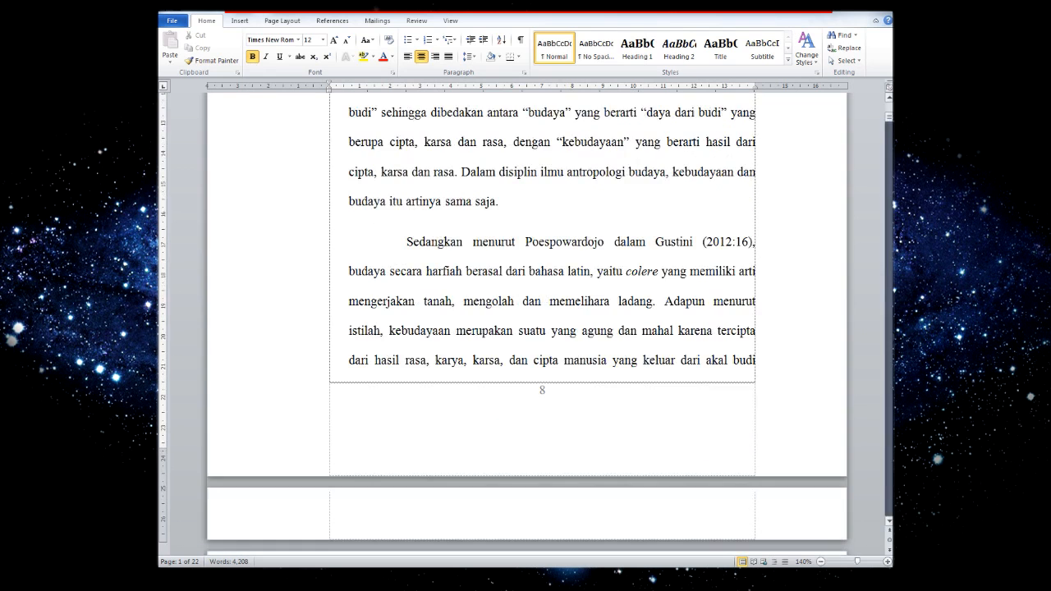
pyautogui.scroll(-5, 550, 337)
pyautogui.click(550, 337)
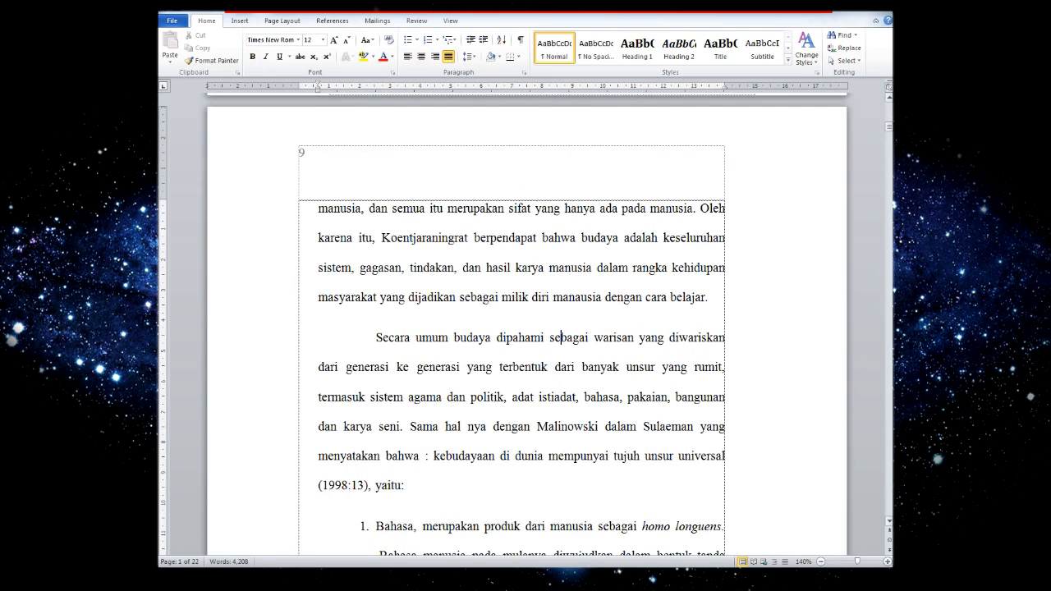
# - Insert a Plain Number 3 page number at the top of page 10, in the even page header
pyautogui.press('pagedown')
pyautogui.press('pagedown')
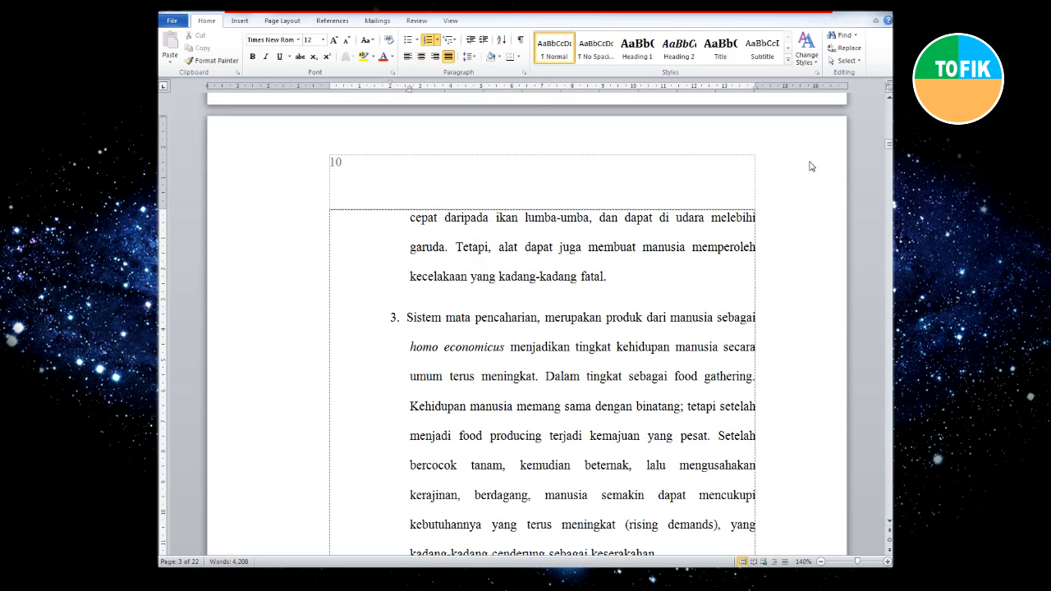
pyautogui.click(248, 23)
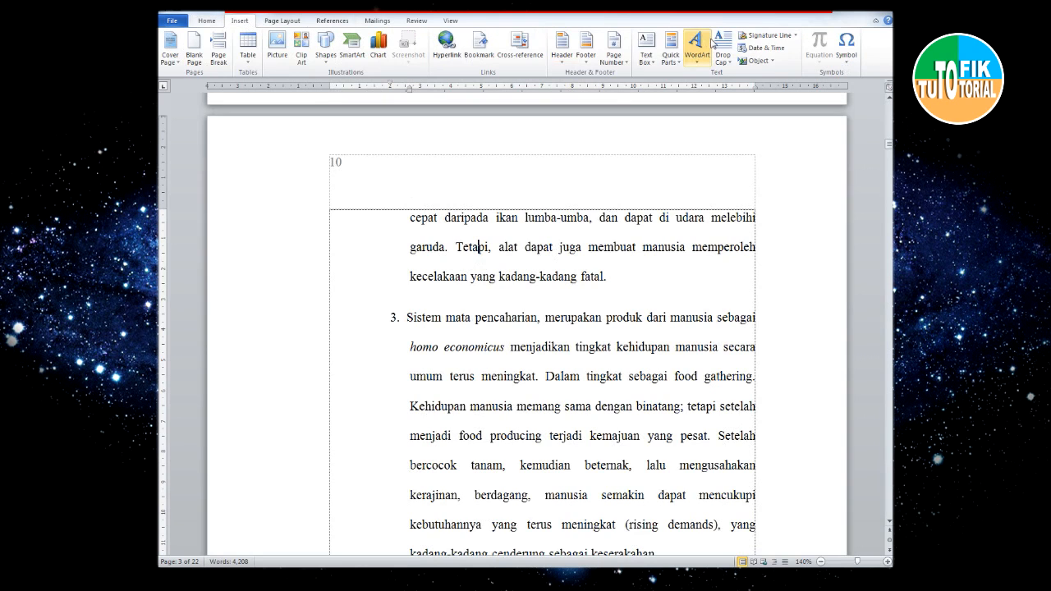
pyautogui.click(614, 51)
pyautogui.moveTo(623, 75)
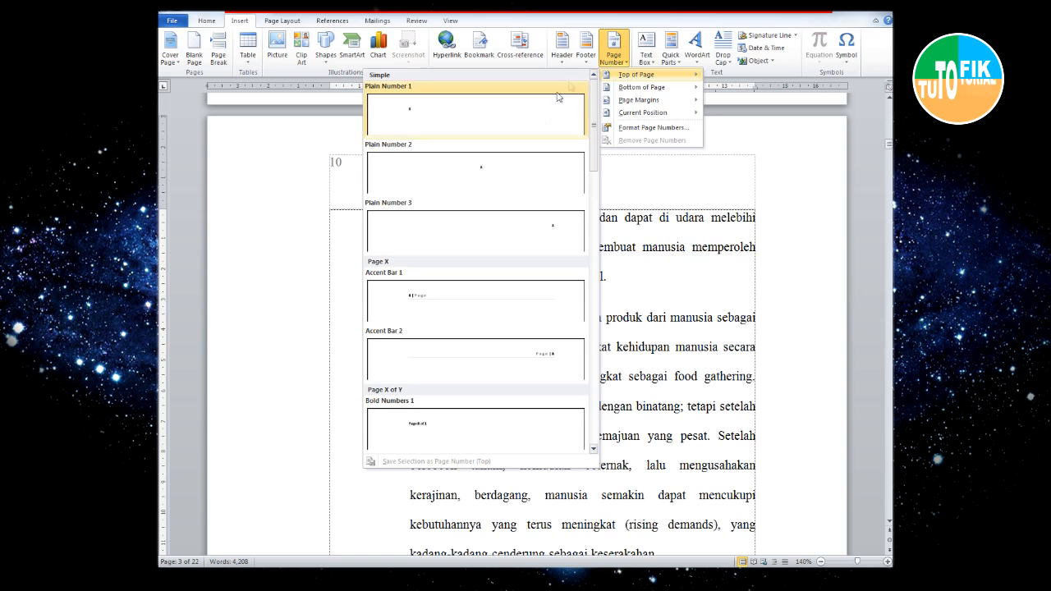
pyautogui.click(541, 245)
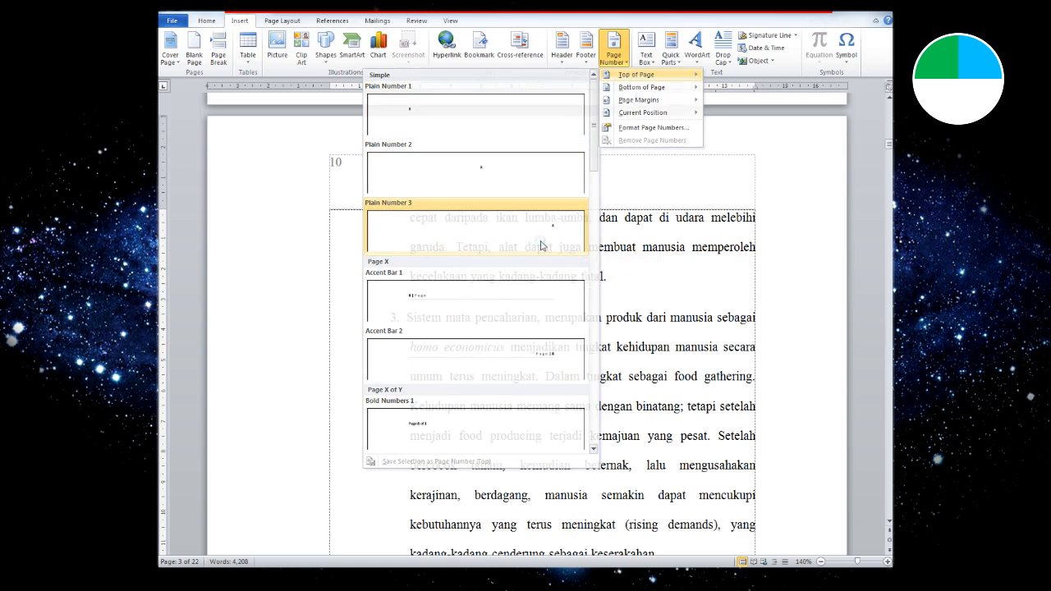
# - Format the even page header's page number as Times New Roman, size 12, and return to the body text
pyautogui.moveTo(743, 153); pyautogui.dragTo(777, 164)
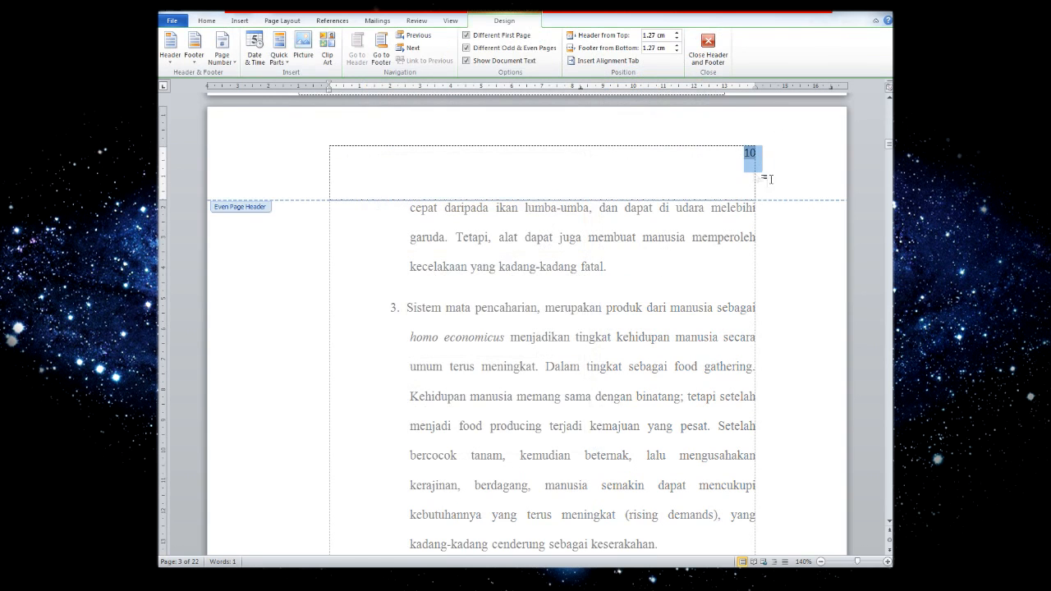
pyautogui.click(207, 22)
pyautogui.click(271, 39)
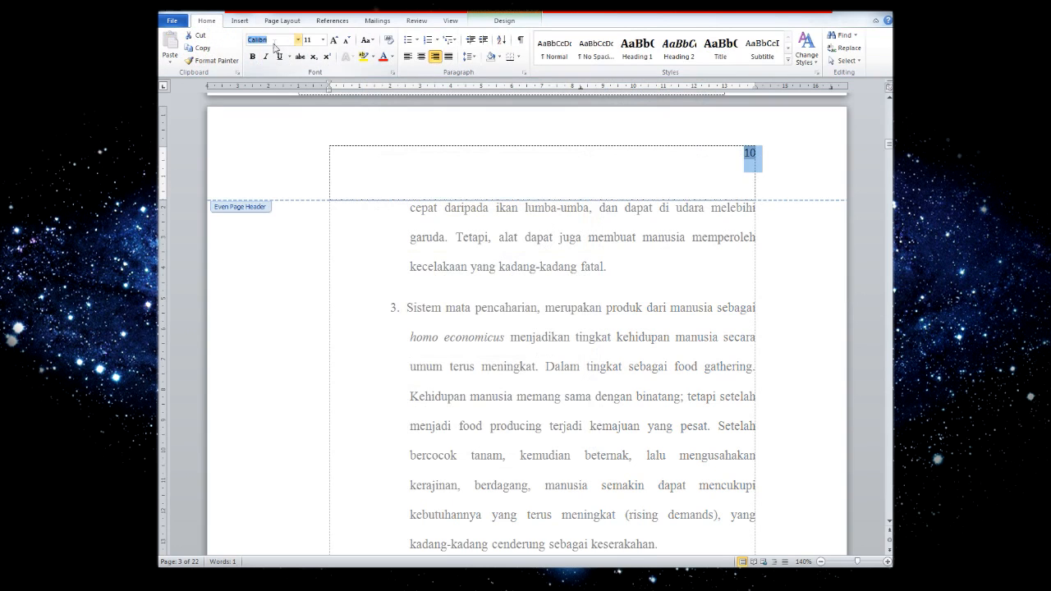
pyautogui.write('Tri')
pyautogui.write('i')
pyautogui.press('Return')
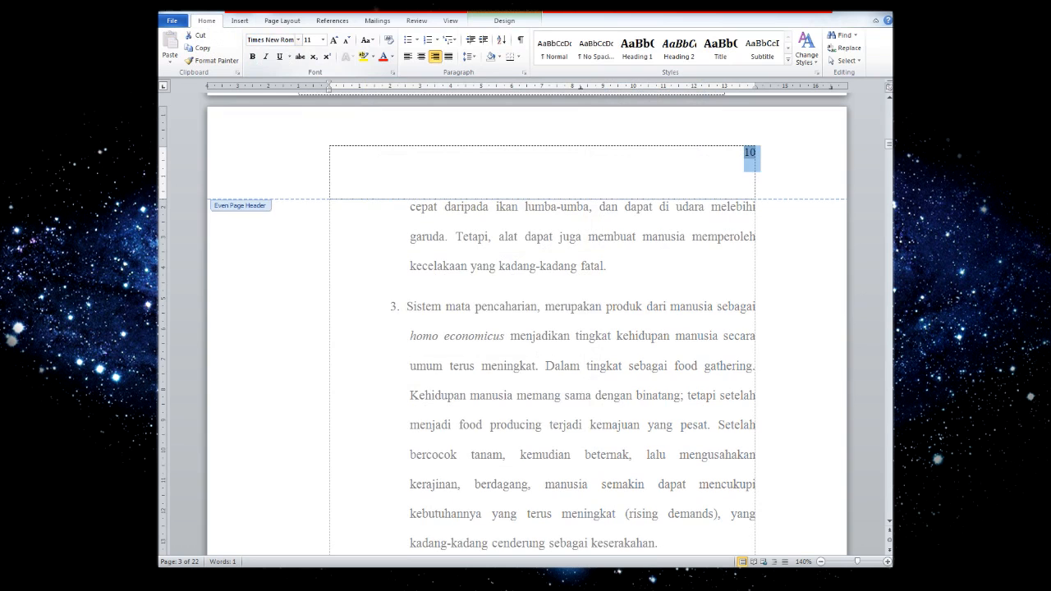
pyautogui.click(333, 39)
pyautogui.click(505, 20)
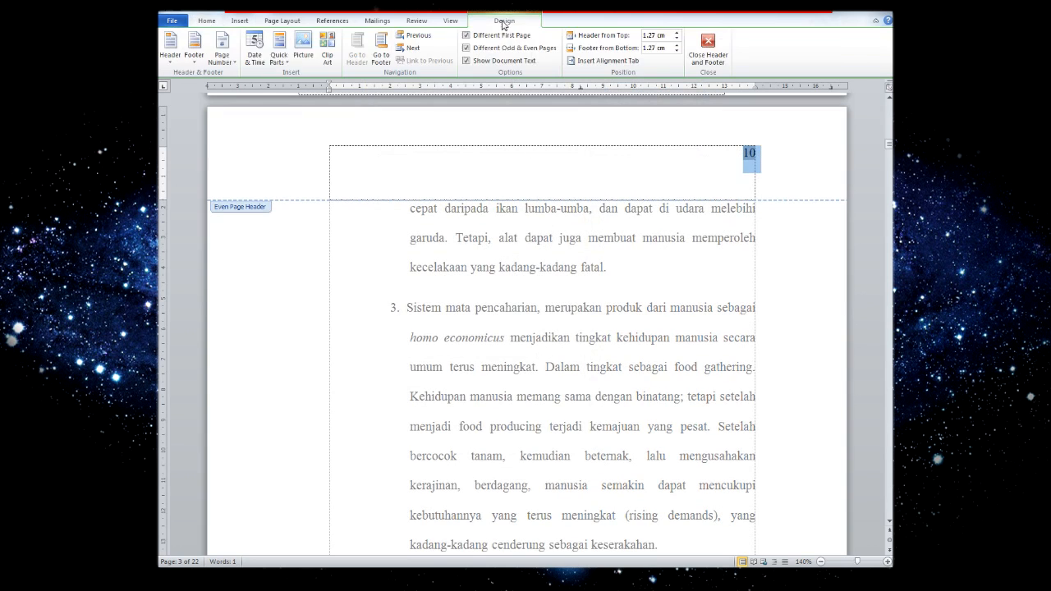
pyautogui.doubleClick(654, 215)
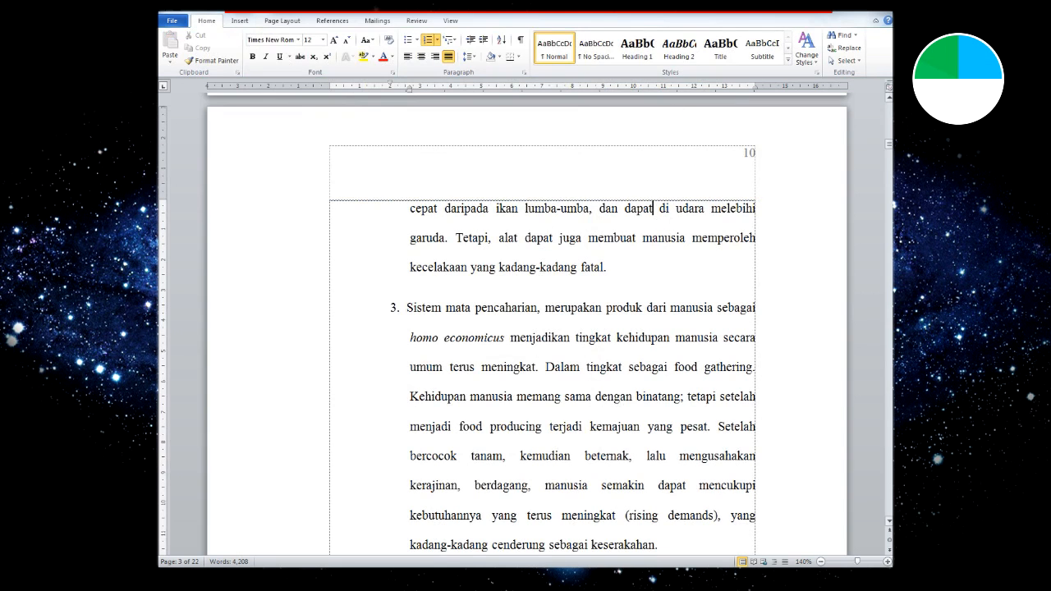
# - Show several pages at once at 50% zoom and examine the page layout from the start of the chapter
pyautogui.click(890, 503)
pyautogui.click(890, 502)
pyautogui.click(519, 247)
pyautogui.click(825, 563)
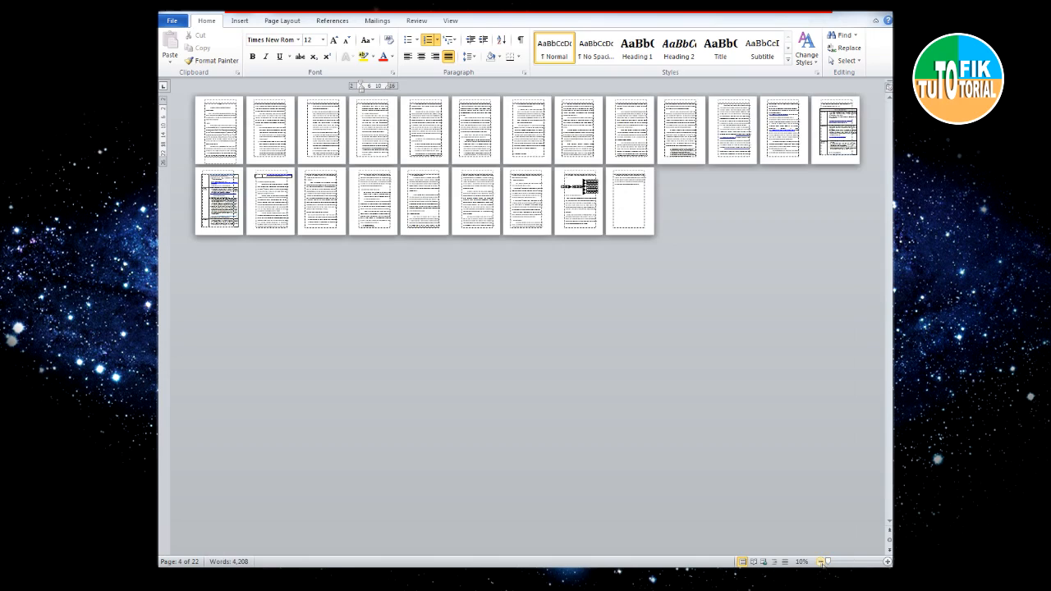
pyautogui.click(888, 563)
pyautogui.click(888, 563)
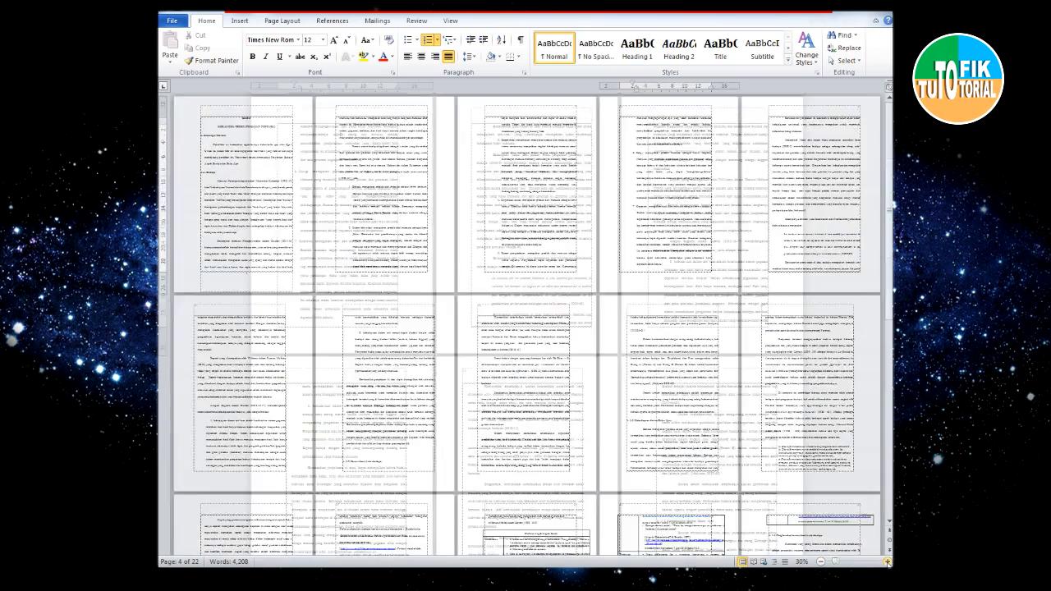
pyautogui.click(887, 563)
pyautogui.click(888, 563)
pyautogui.moveTo(890, 196); pyautogui.dragTo(890, 196)
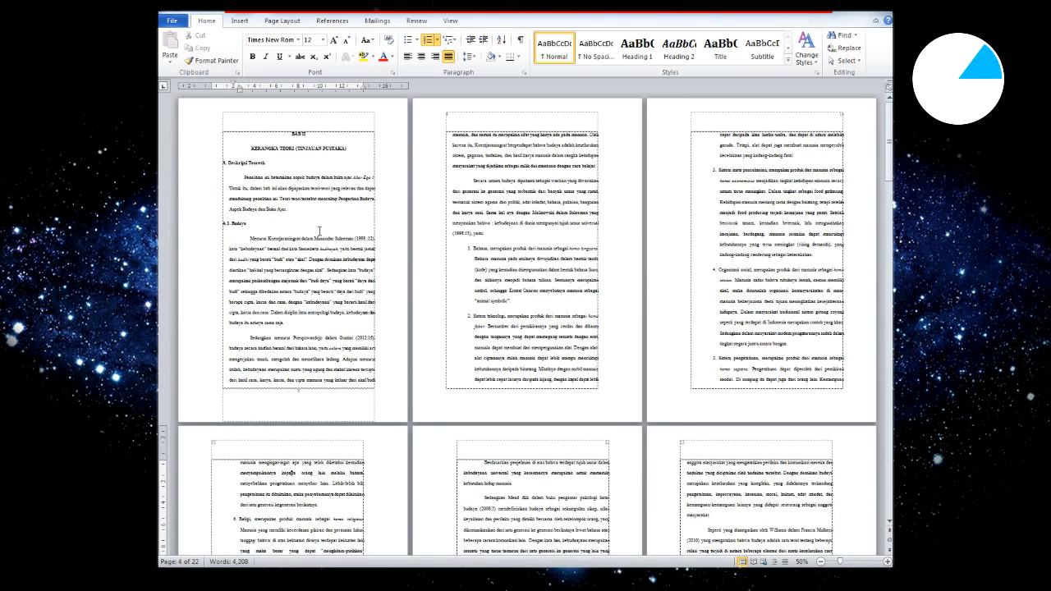
pyautogui.click(295, 305)
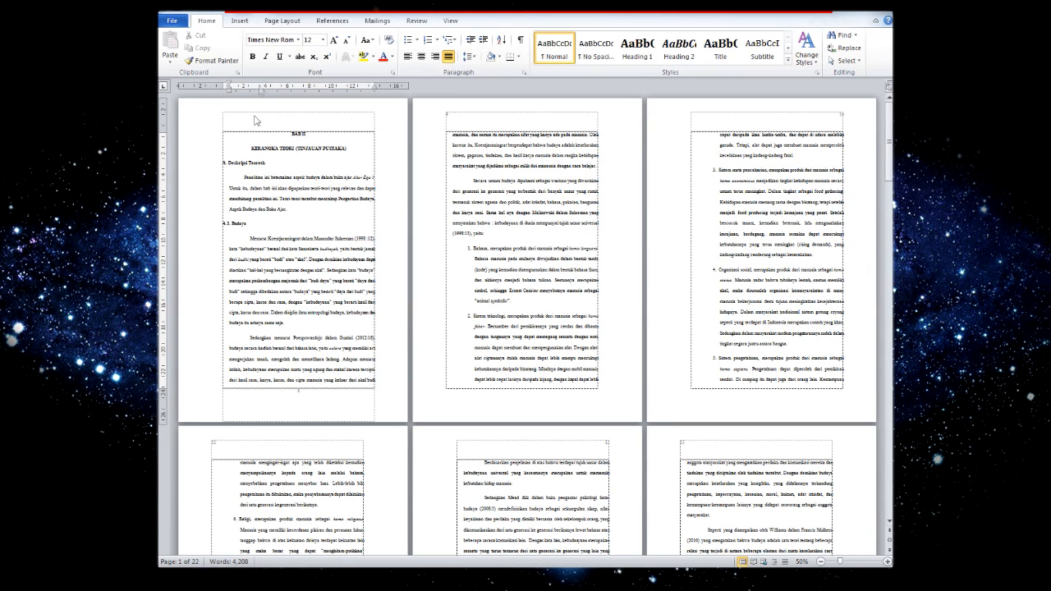
# - Review the inside and outside margins and the mirror setting in Page Setup without changing anything
pyautogui.click(273, 23)
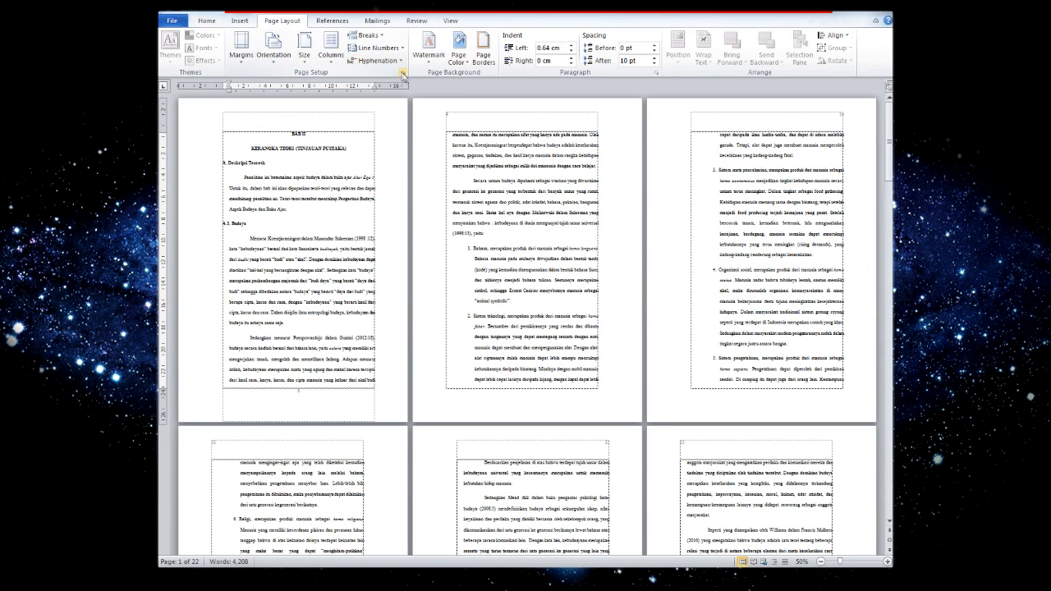
pyautogui.click(403, 72)
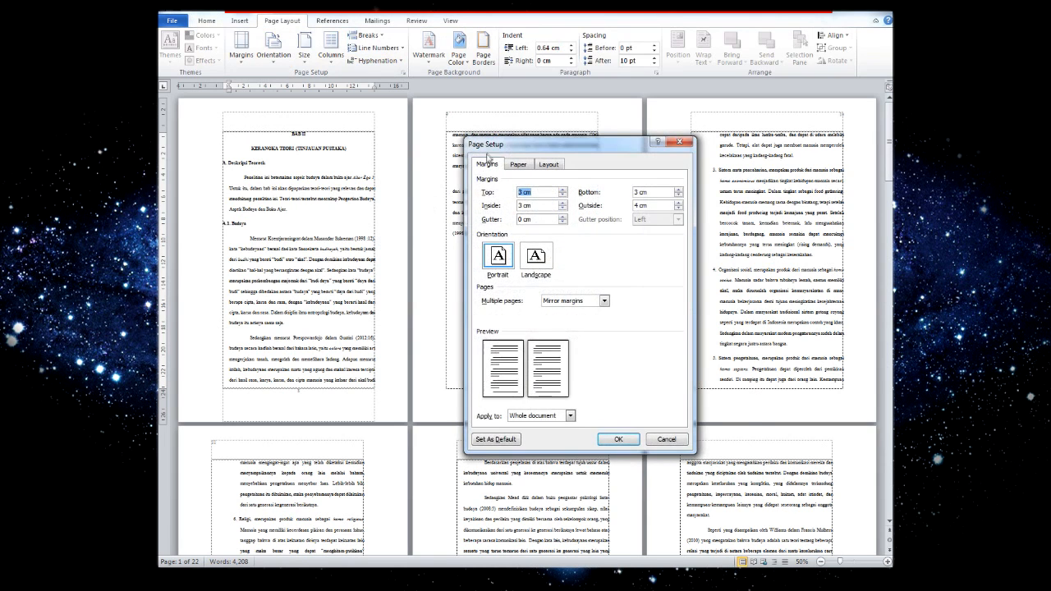
pyautogui.moveTo(503, 148); pyautogui.dragTo(550, 148)
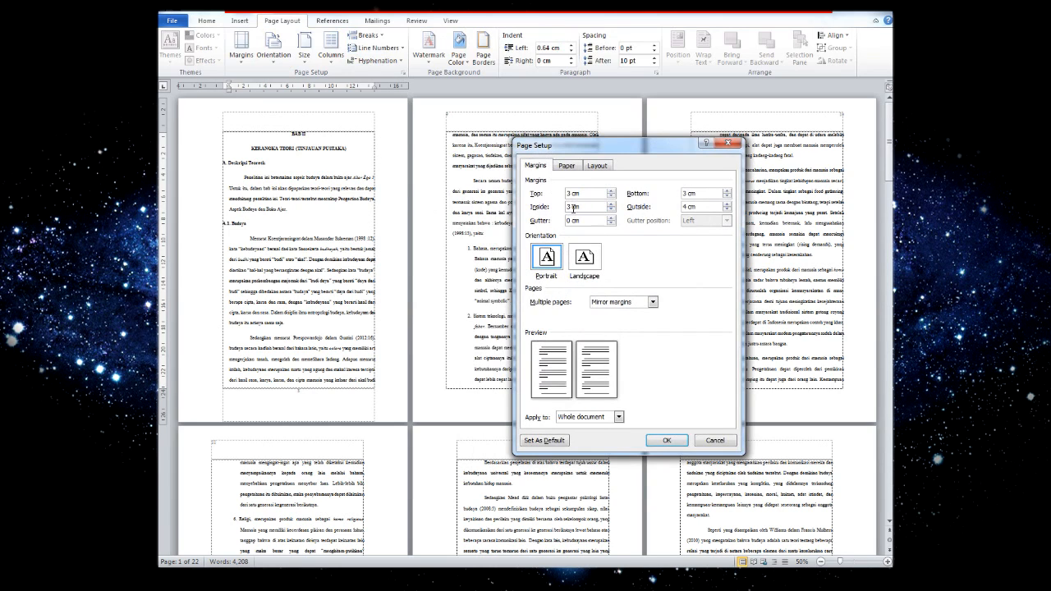
pyautogui.click(711, 209)
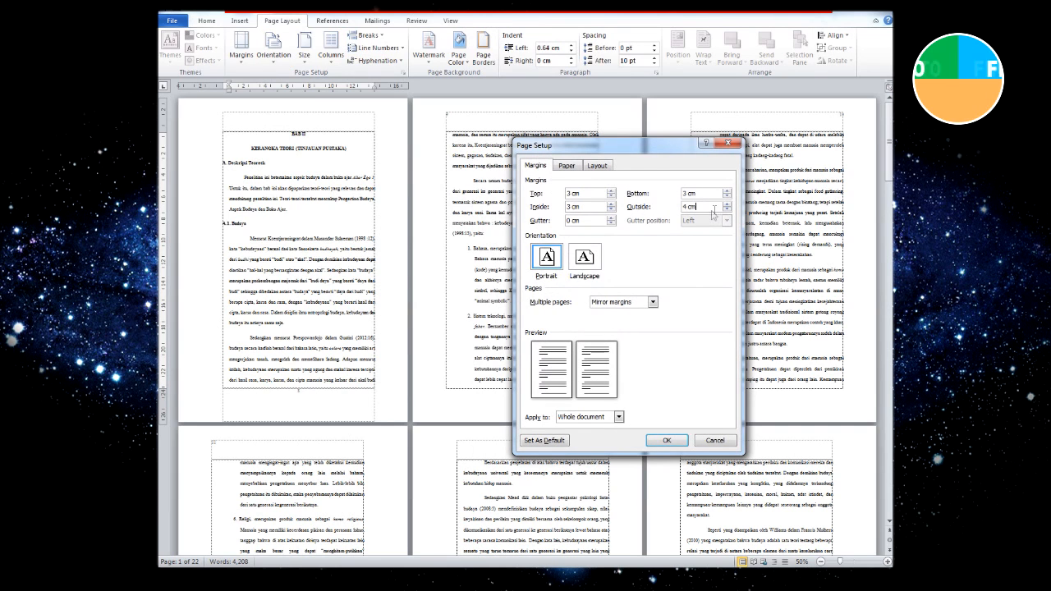
pyautogui.click(718, 440)
# - Compare the mirrored side margins and page number positions across the chapter's first four pages and those below
pyautogui.click(499, 223)
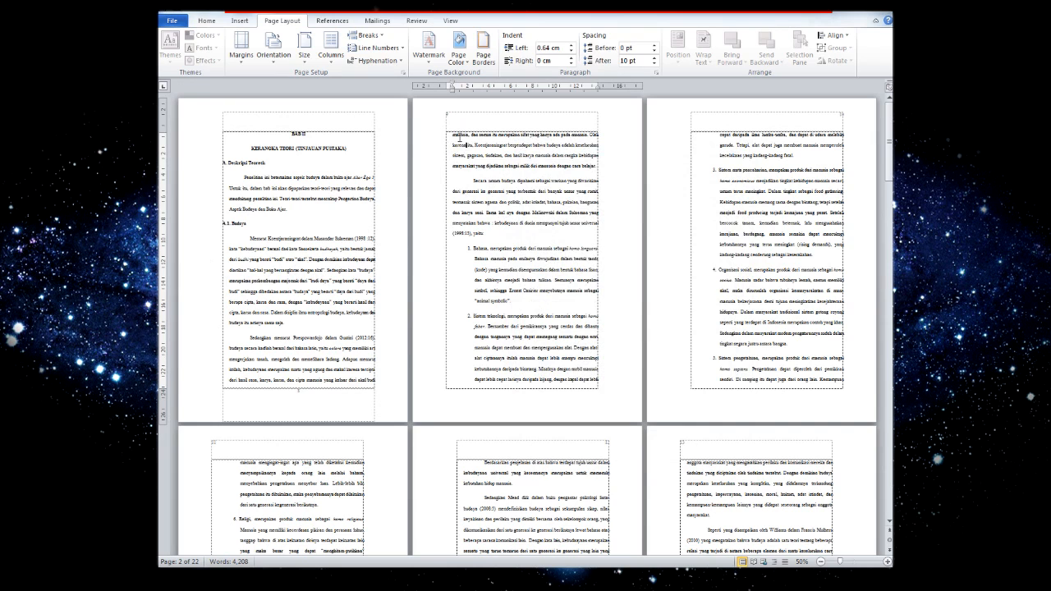
pyautogui.click(319, 175)
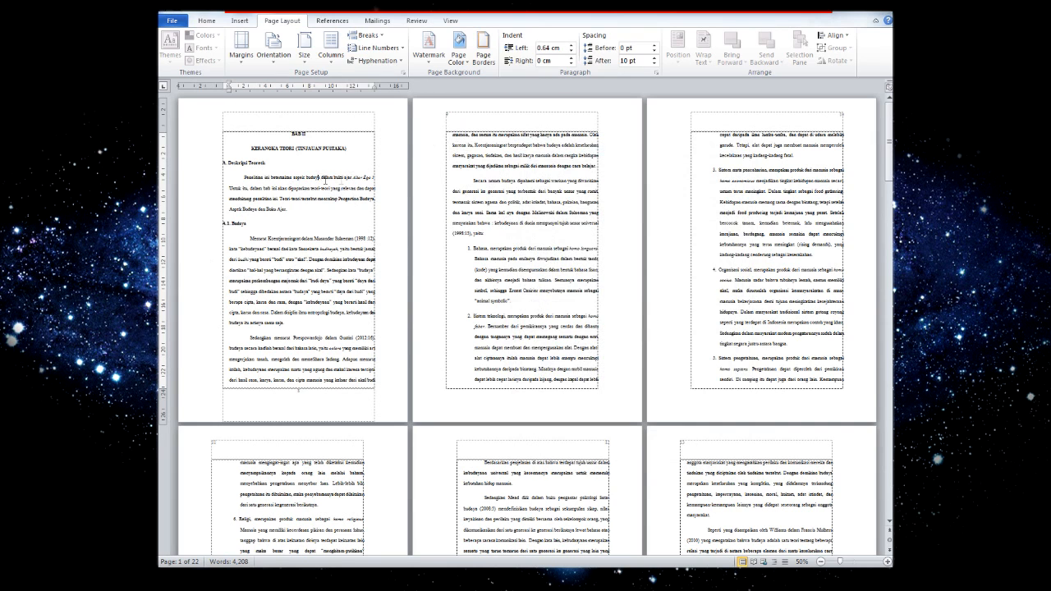
pyautogui.click(505, 190)
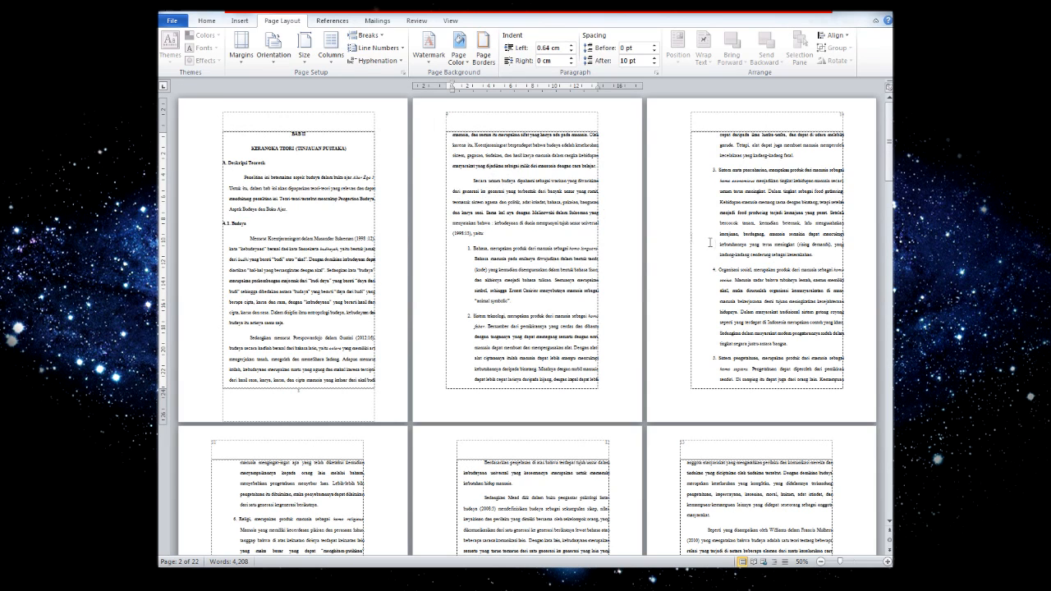
pyautogui.click(761, 234)
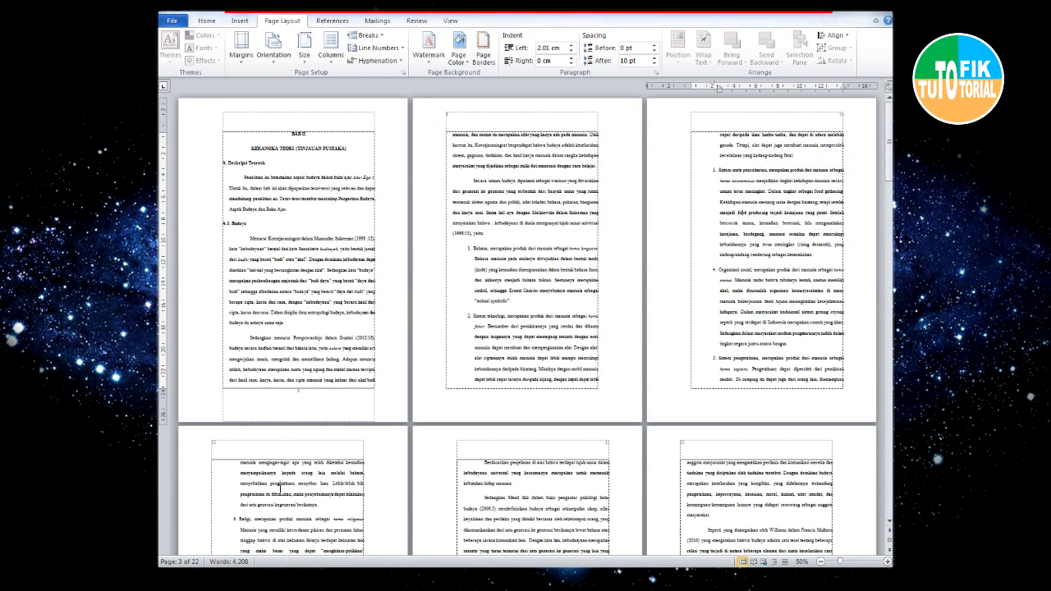
pyautogui.click(257, 482)
pyautogui.click(889, 523)
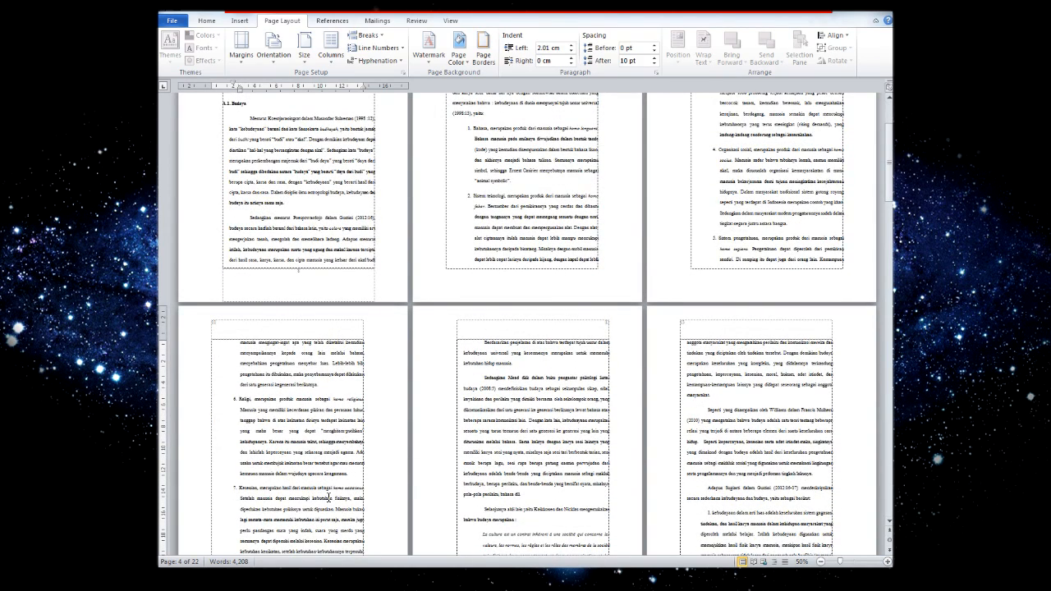
# - Compare the mirrored margins and page numbers across several pages at 50% zoom, and enlarge the first page to 90%
pyautogui.click(752, 235)
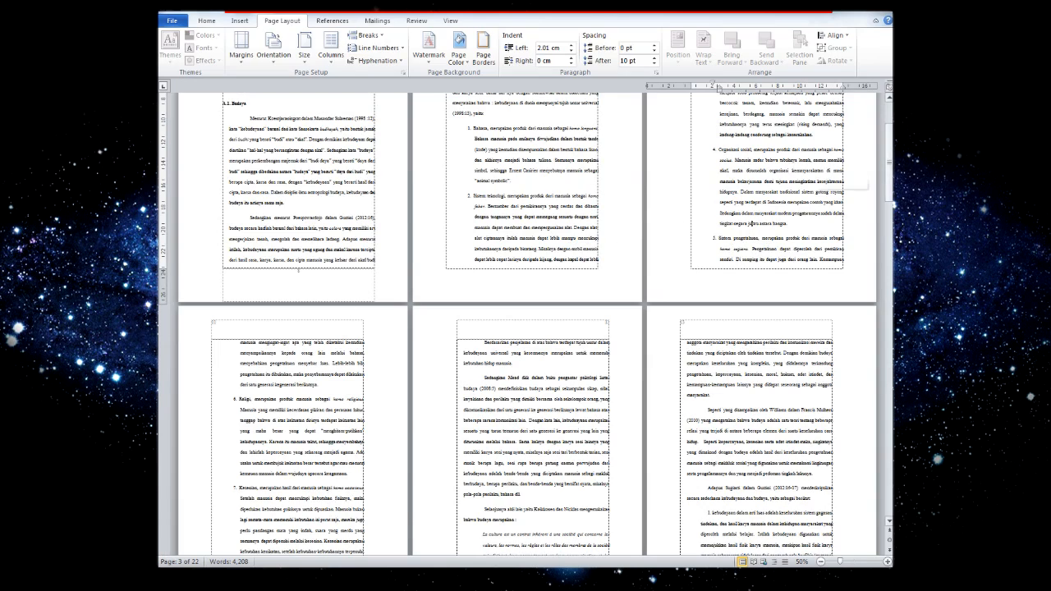
pyautogui.scroll(3, 523, 453)
pyautogui.moveTo(889, 117)
pyautogui.mouseDown()
pyautogui.moveTo(890, 322)
pyautogui.moveTo(889, 119)
pyautogui.mouseUp()
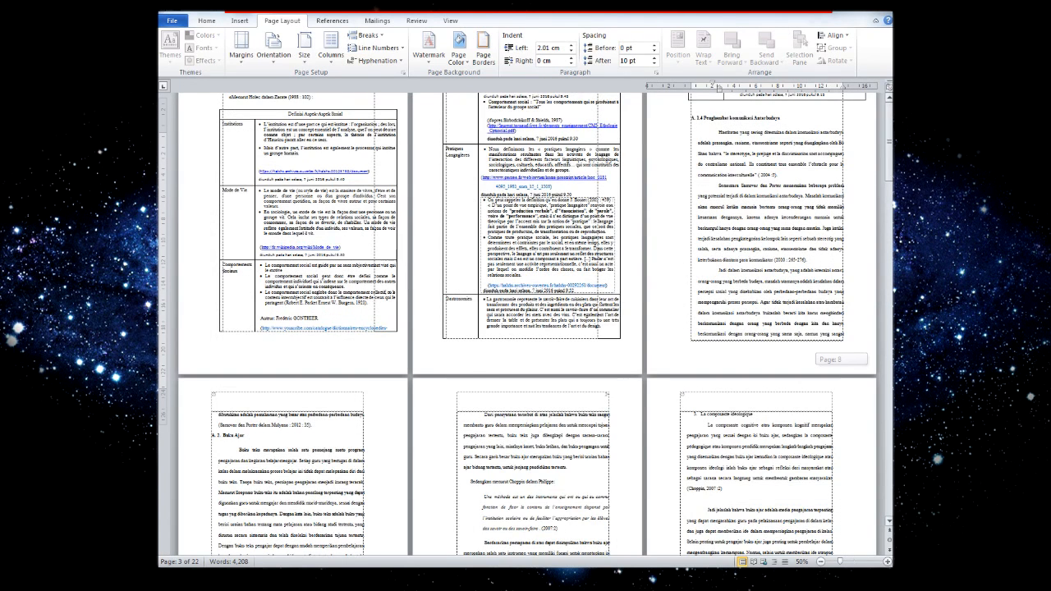
pyautogui.click(294, 272)
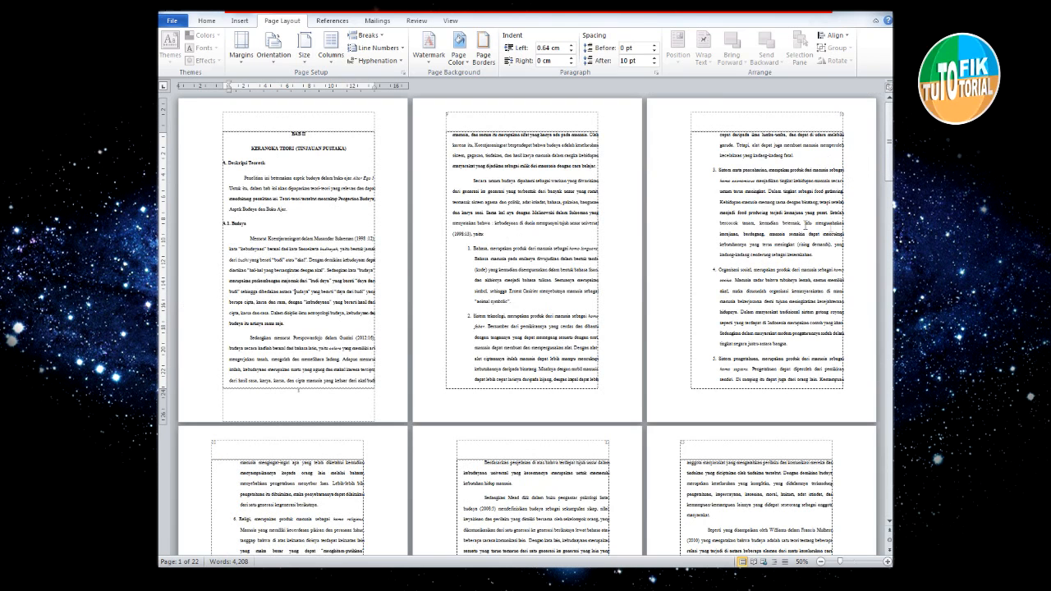
pyautogui.click(309, 223)
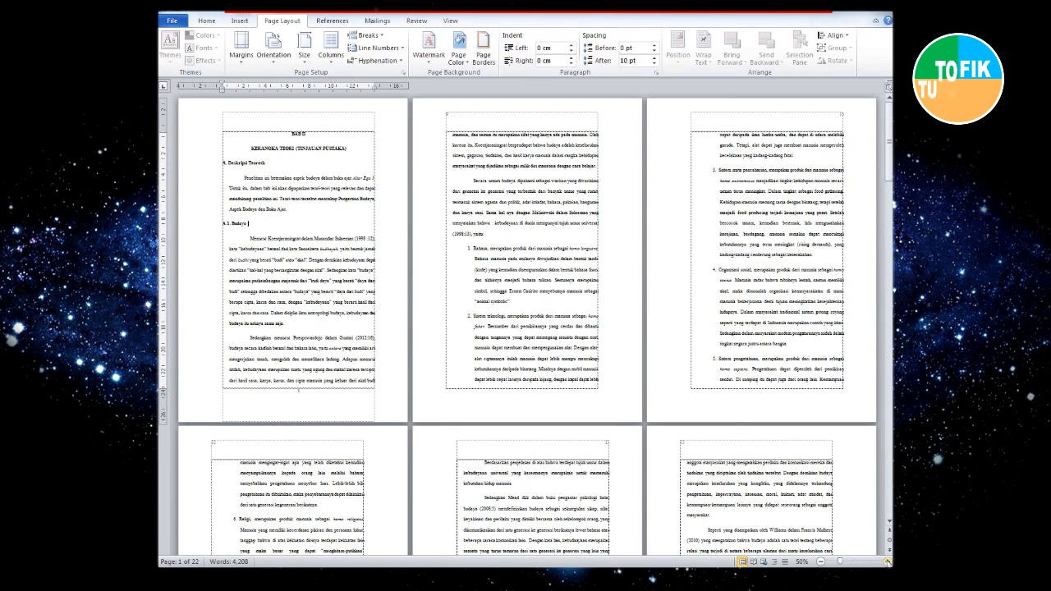
pyautogui.click(888, 562)
pyautogui.click(888, 563)
pyautogui.click(888, 563)
pyautogui.click(888, 563)
pyautogui.click(497, 267)
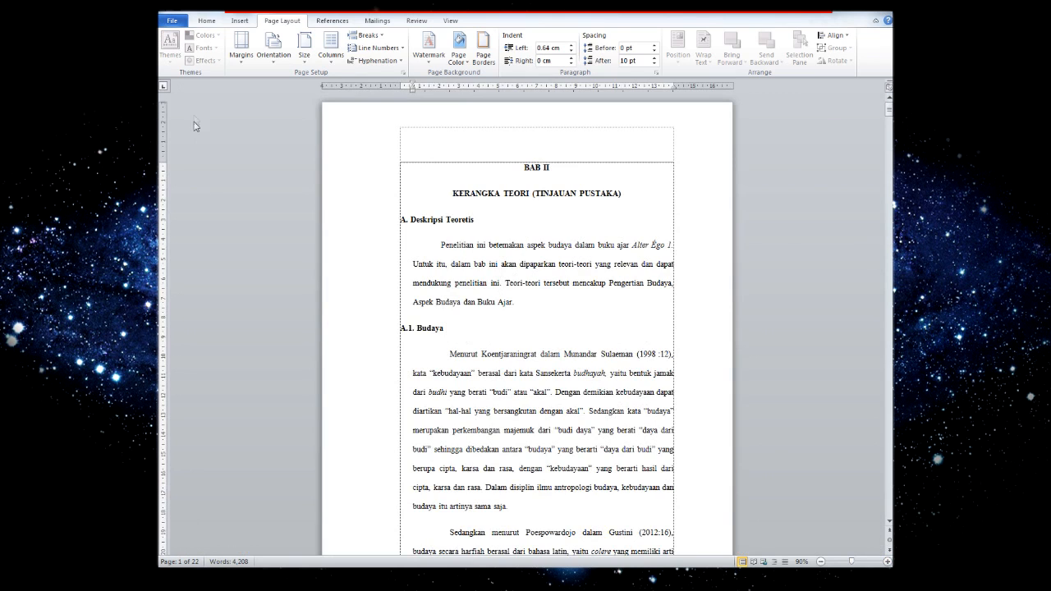
# - Open the print settings, try 1 as the page range, and clear it again
pyautogui.click(171, 22)
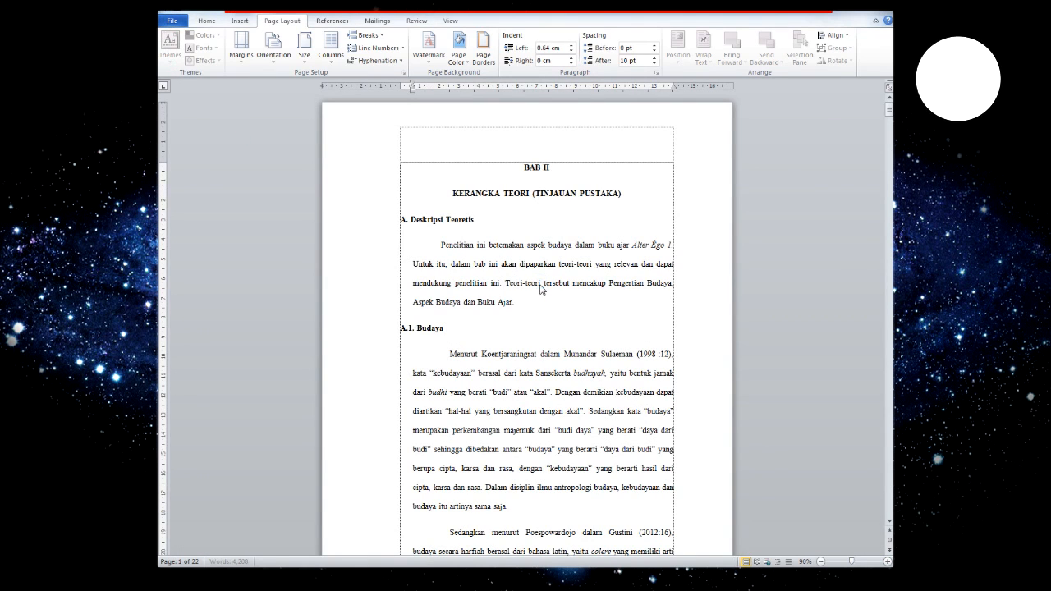
pyautogui.click(170, 21)
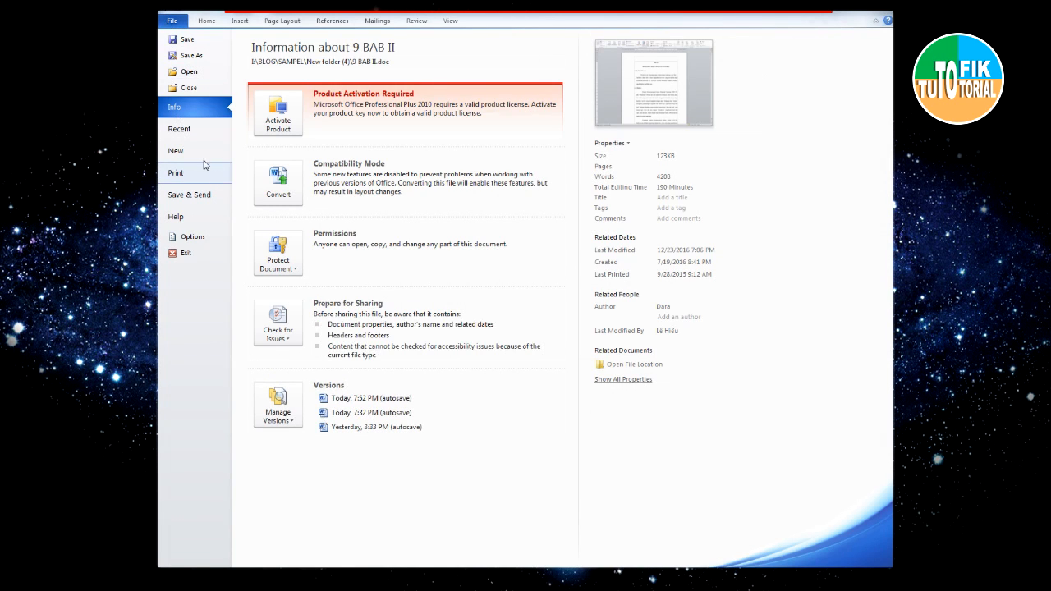
pyautogui.click(177, 173)
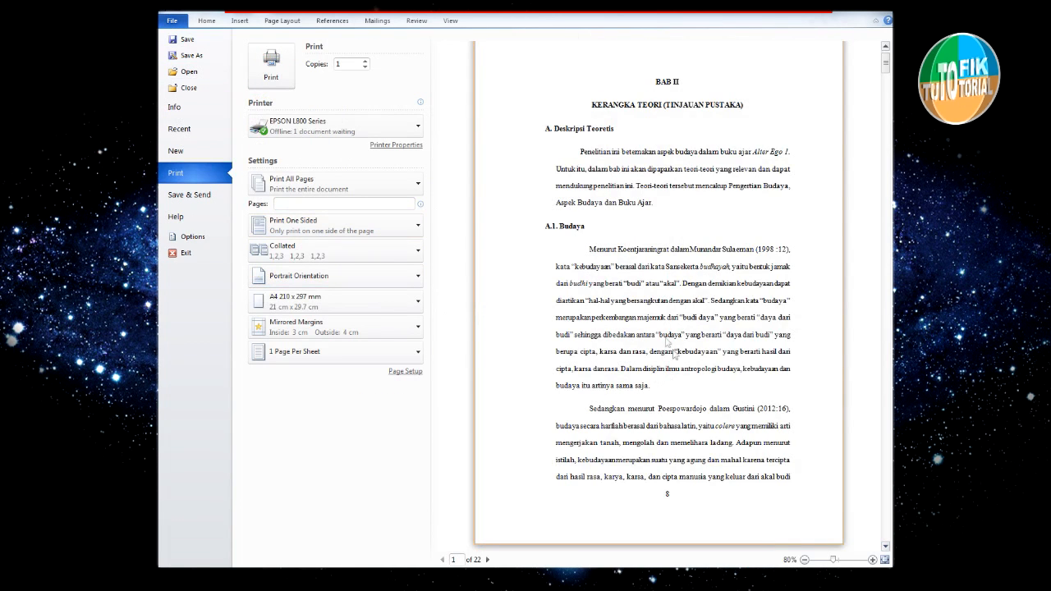
pyautogui.click(298, 203)
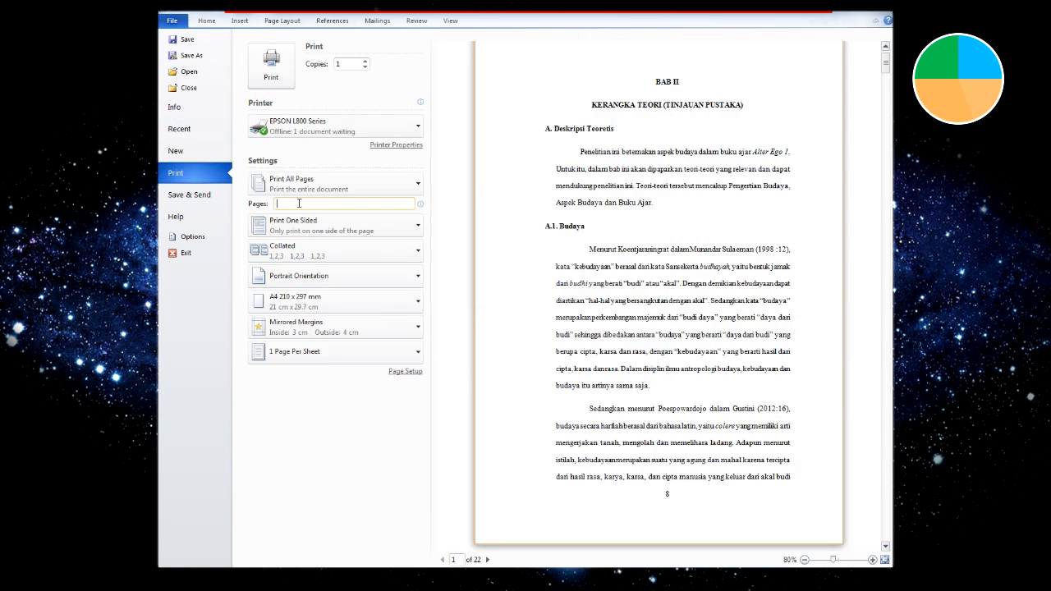
pyautogui.write('1')
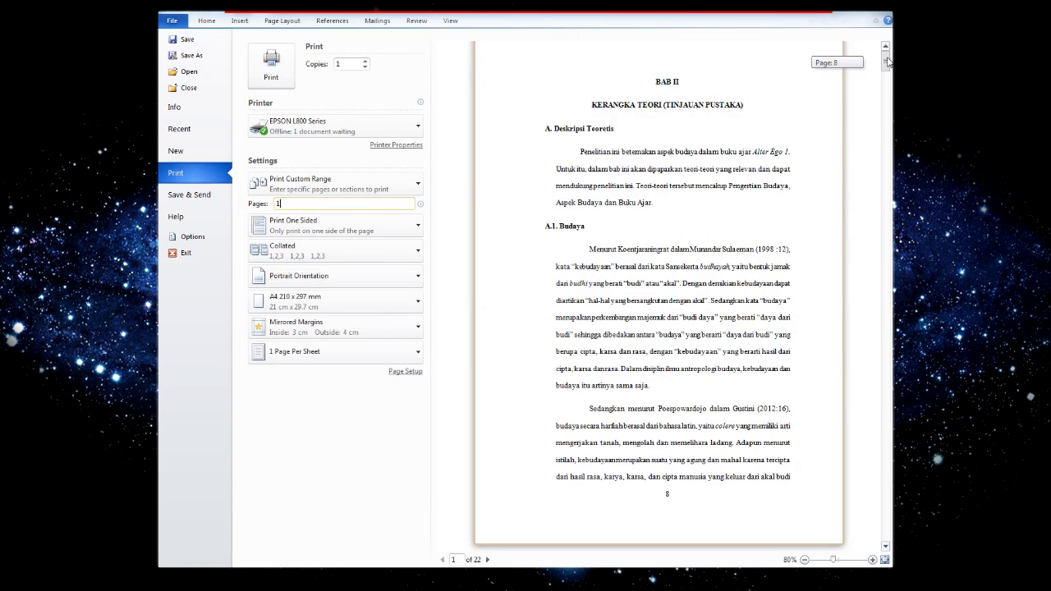
pyautogui.moveTo(888, 65); pyautogui.dragTo(887, 60)
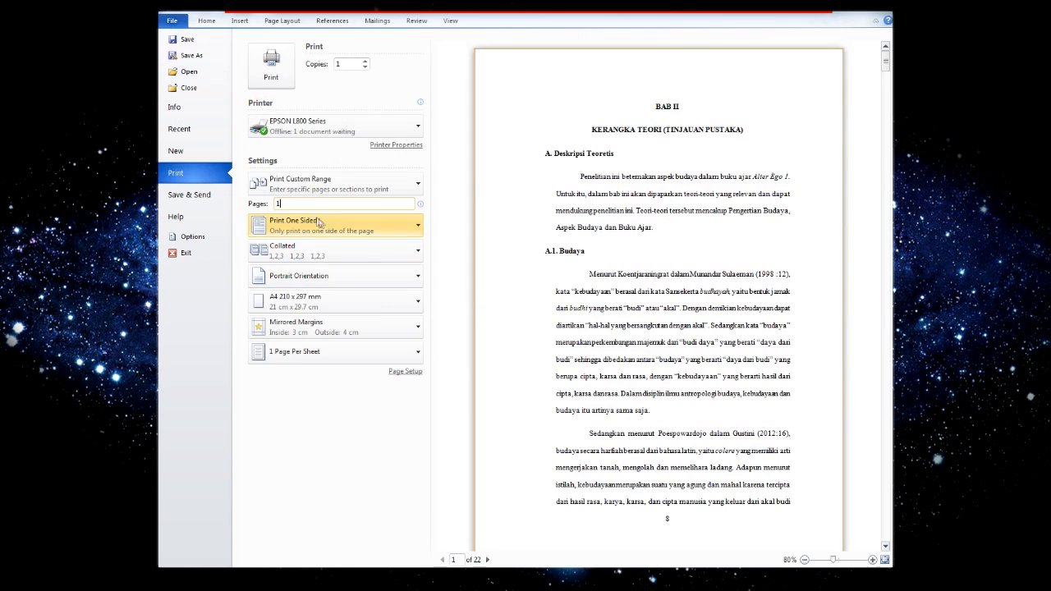
pyautogui.press('BackSpace')
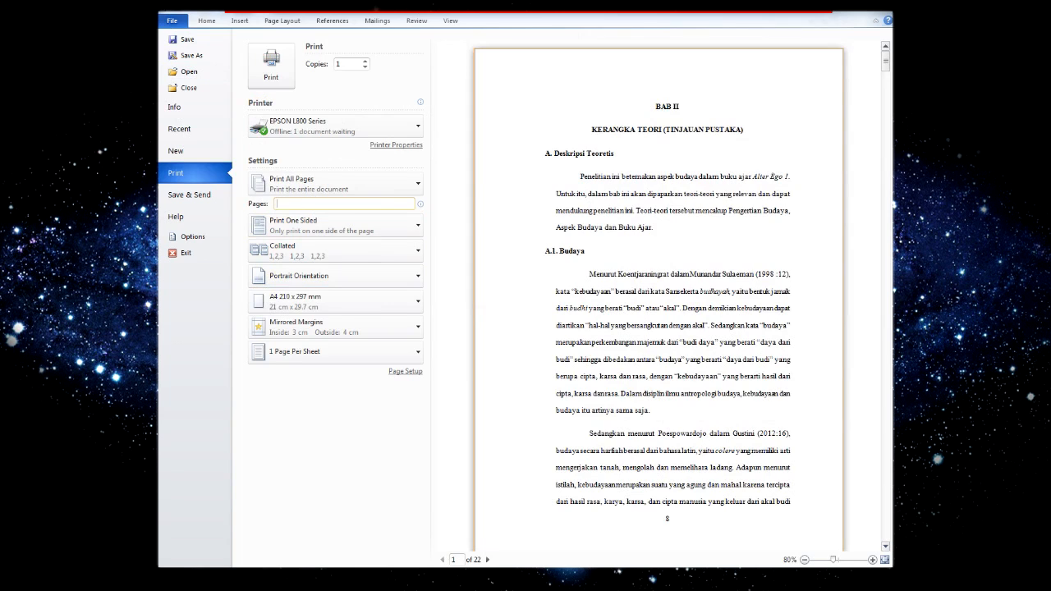
# - Set the print page range to 8-18, checking the page numbers in the preview
pyautogui.write('8')
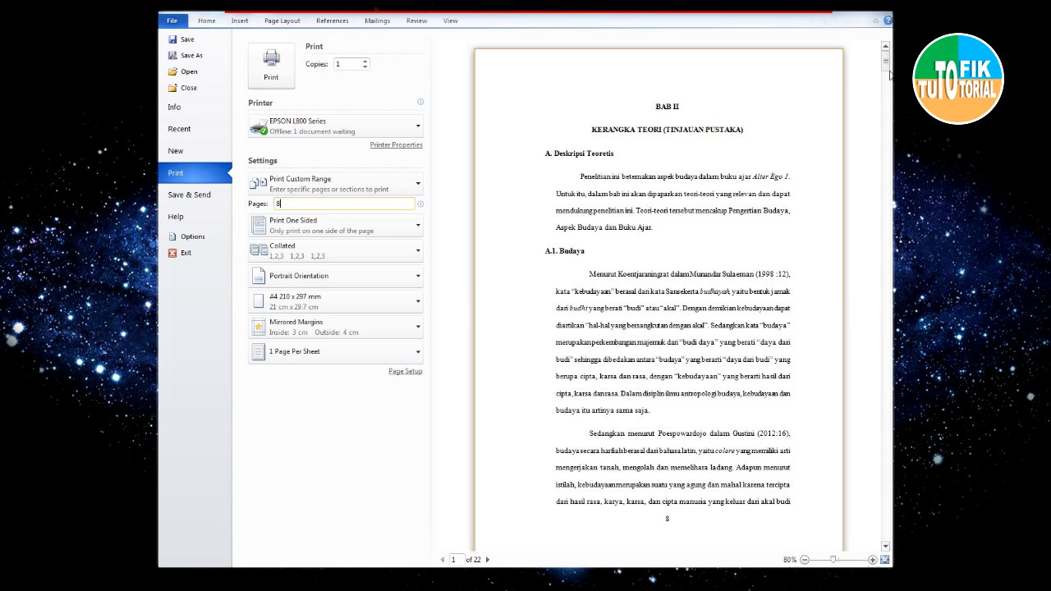
pyautogui.moveTo(889, 67); pyautogui.dragTo(889, 64)
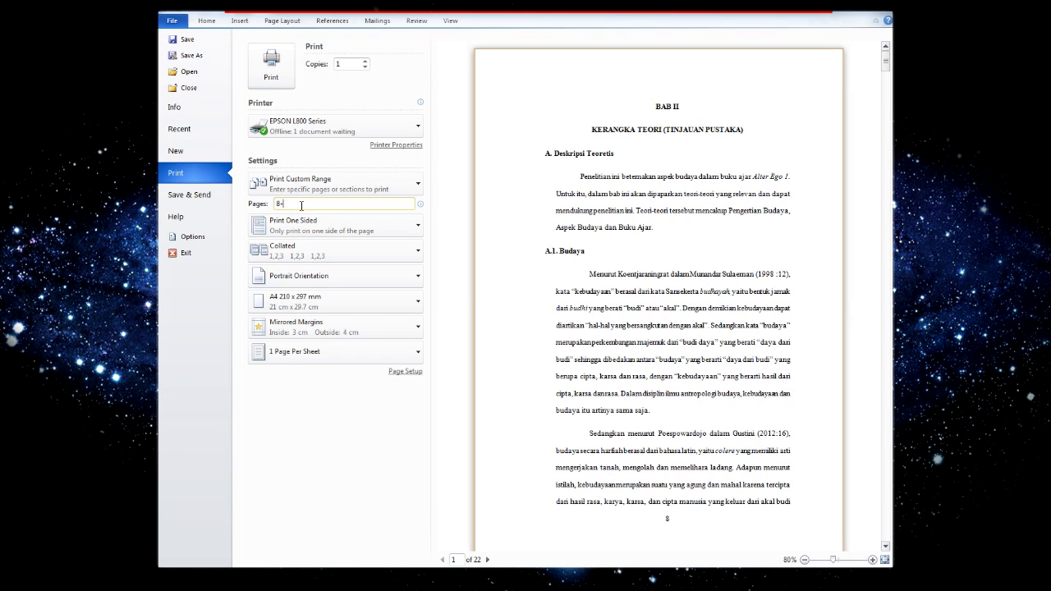
pyautogui.moveTo(885, 69); pyautogui.dragTo(885, 288)
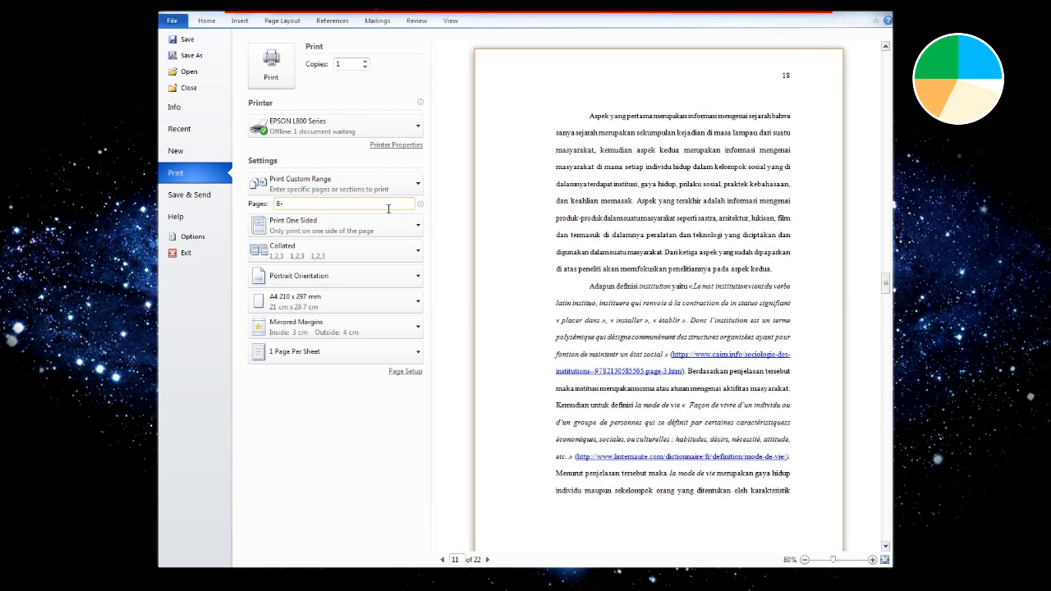
pyautogui.write('18')
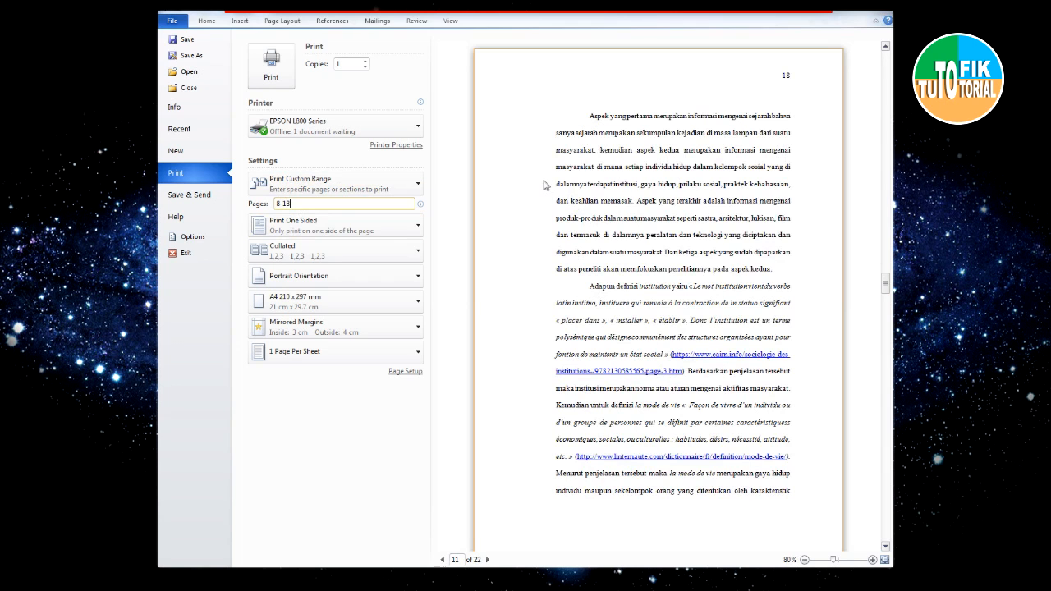
pyautogui.moveTo(887, 282); pyautogui.dragTo(887, 61)
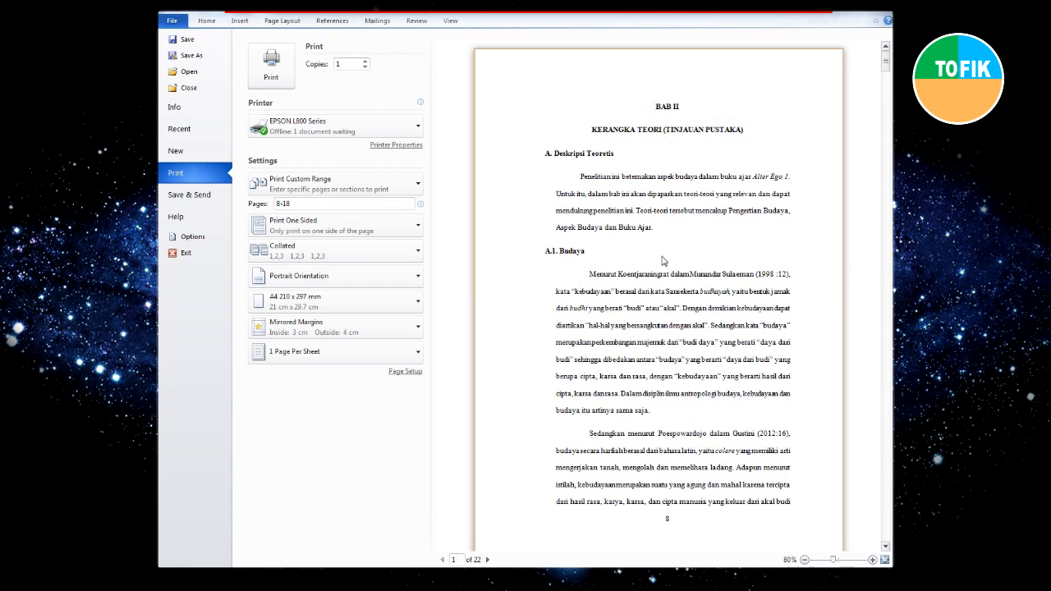
# - Change the print page range to 8-9, preview those two pages, and return to the document
pyautogui.click(369, 206)
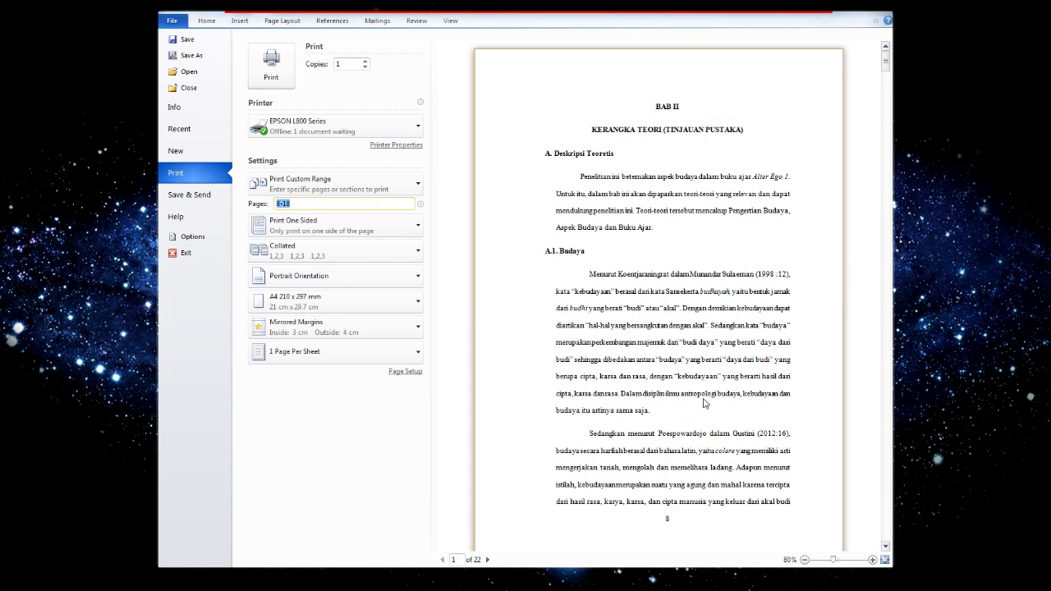
pyautogui.click(300, 208)
pyautogui.press('BackSpace')
pyautogui.press('BackSpace')
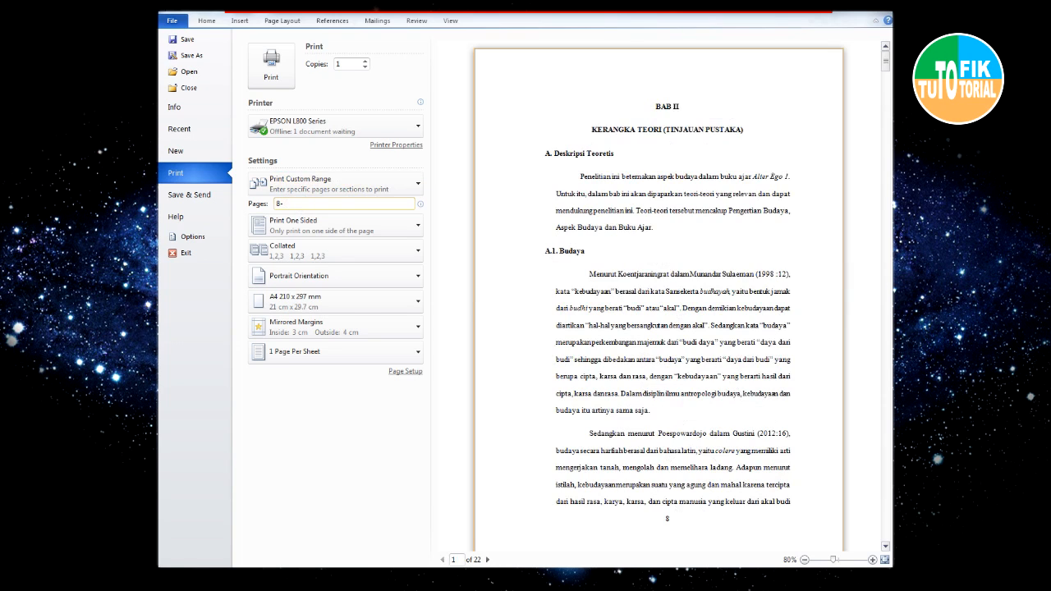
pyautogui.write('8')
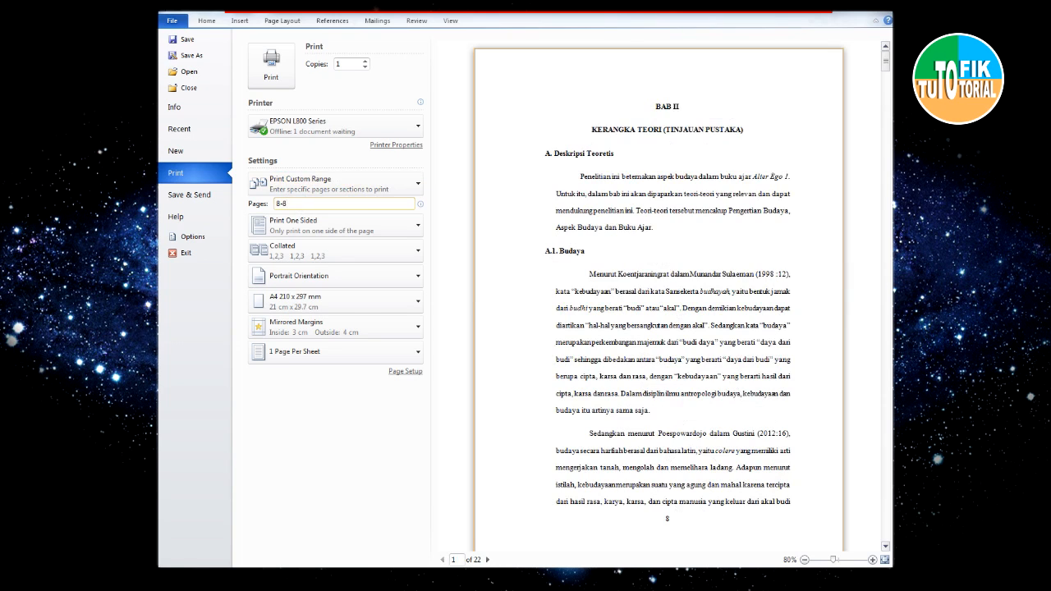
pyautogui.press('BackSpace')
pyautogui.write('9')
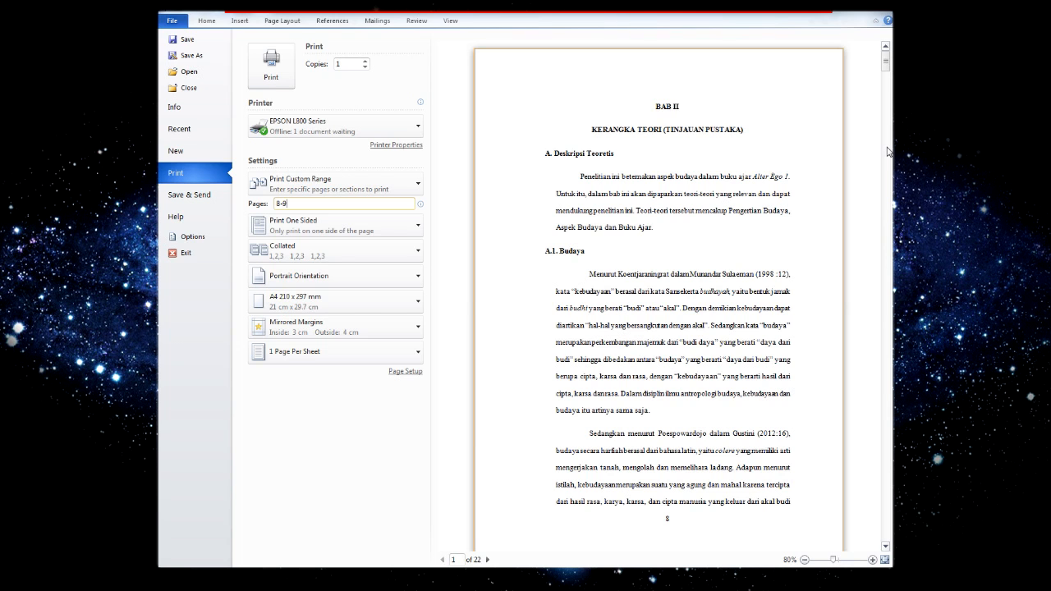
pyautogui.scroll(-5, 887, 151)
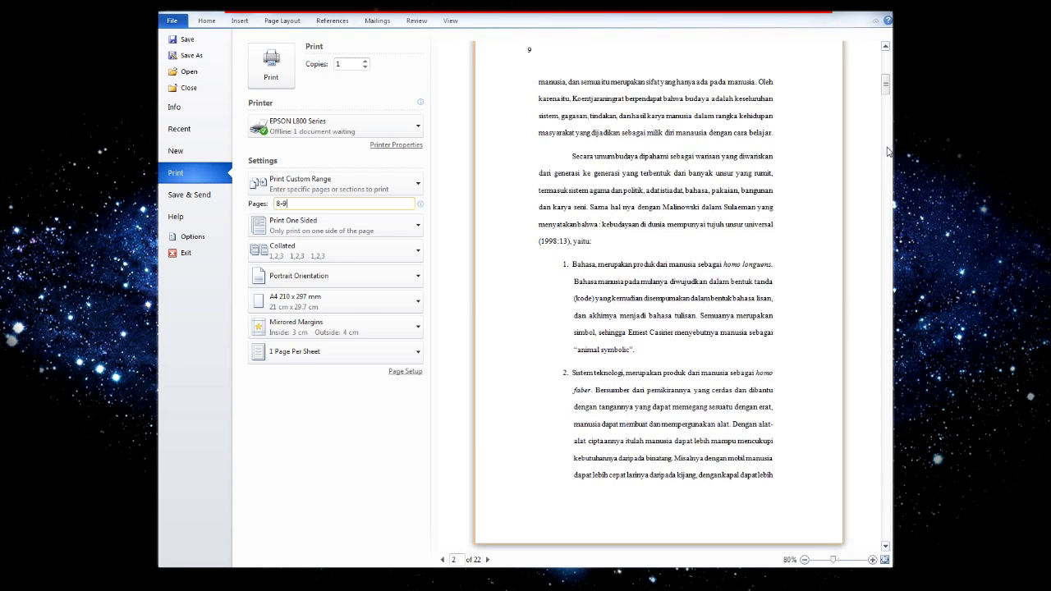
pyautogui.scroll(6, 888, 95)
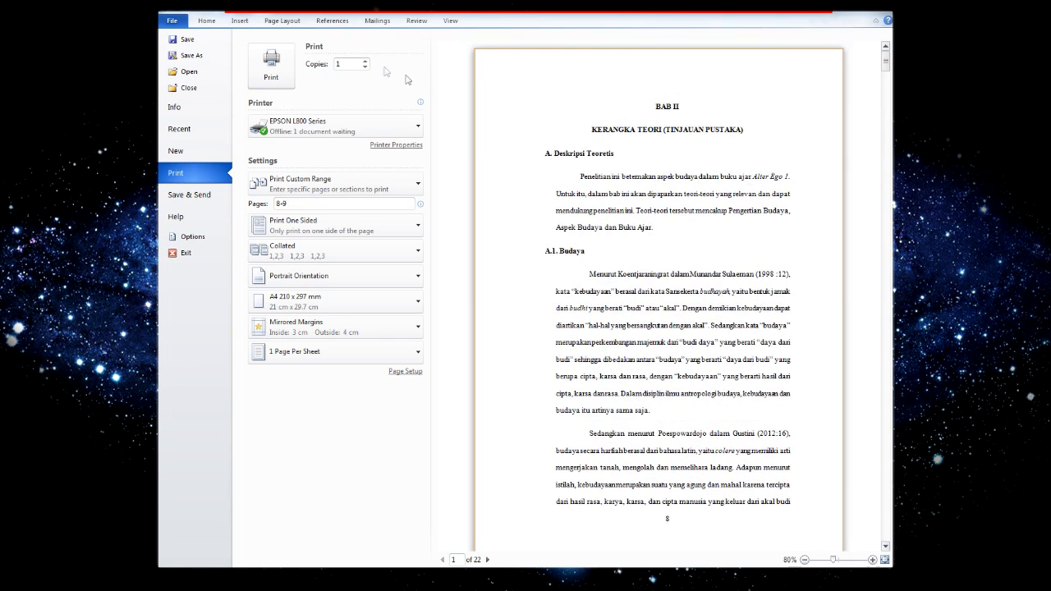
pyautogui.click(206, 21)
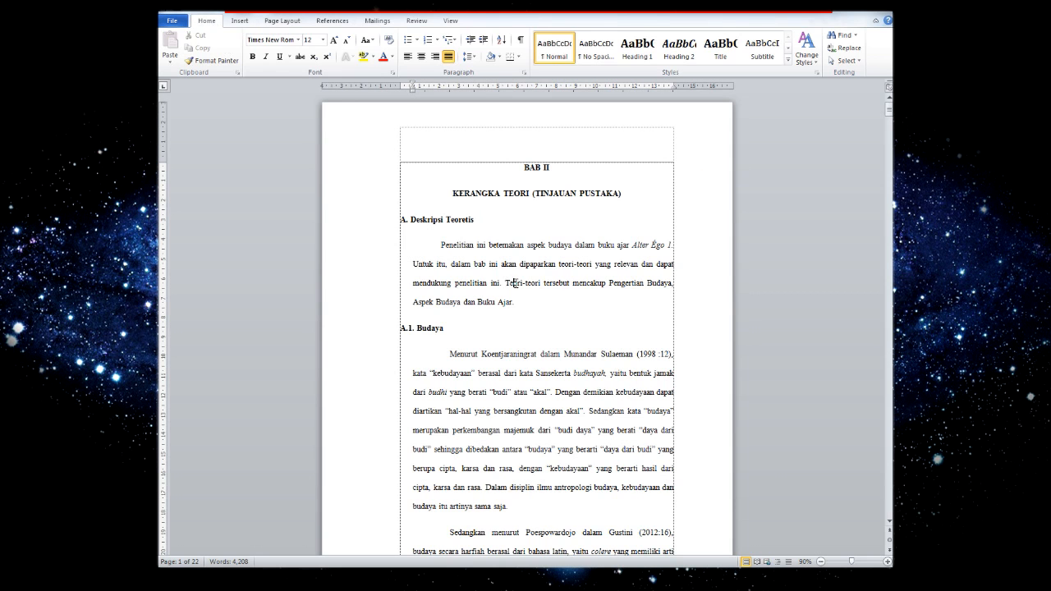
pyautogui.moveTo(888, 106); pyautogui.dragTo(887, 230)
pyautogui.moveTo(889, 155); pyautogui.dragTo(879, 121)
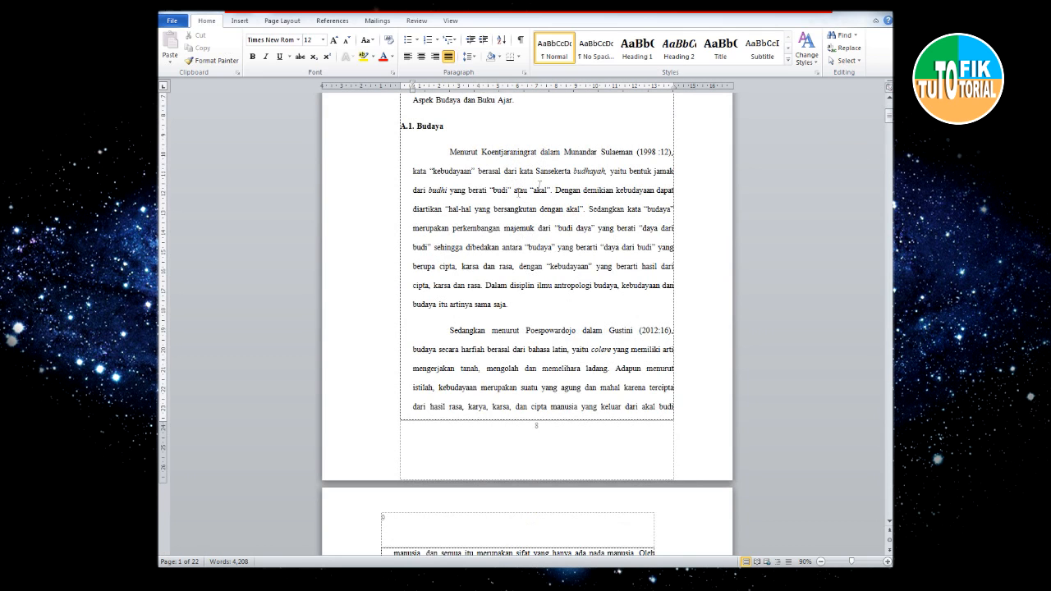
pyautogui.scroll(5, 502, 152)
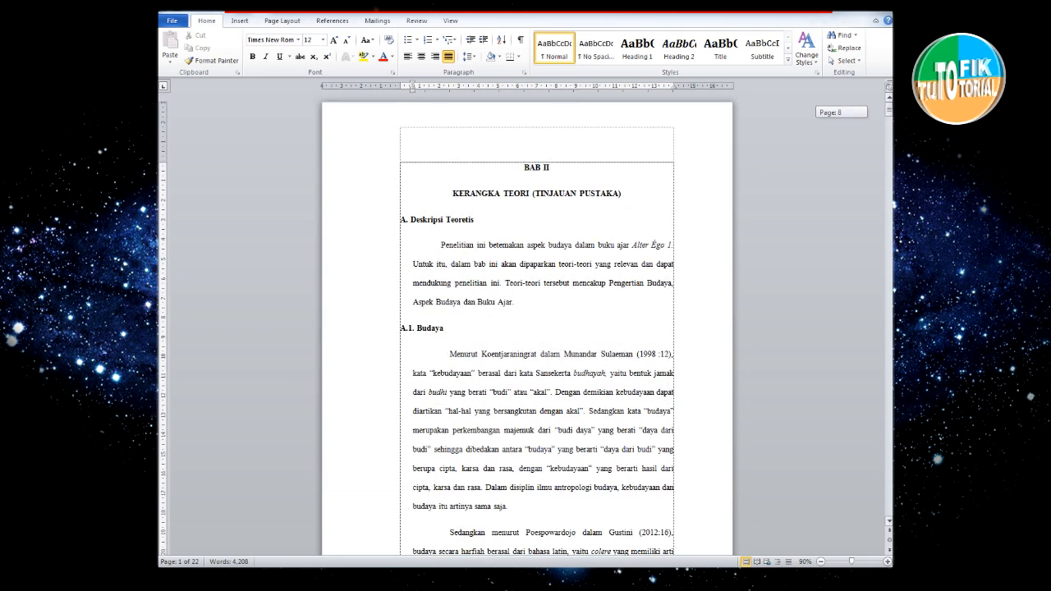
pyautogui.click(615, 264)
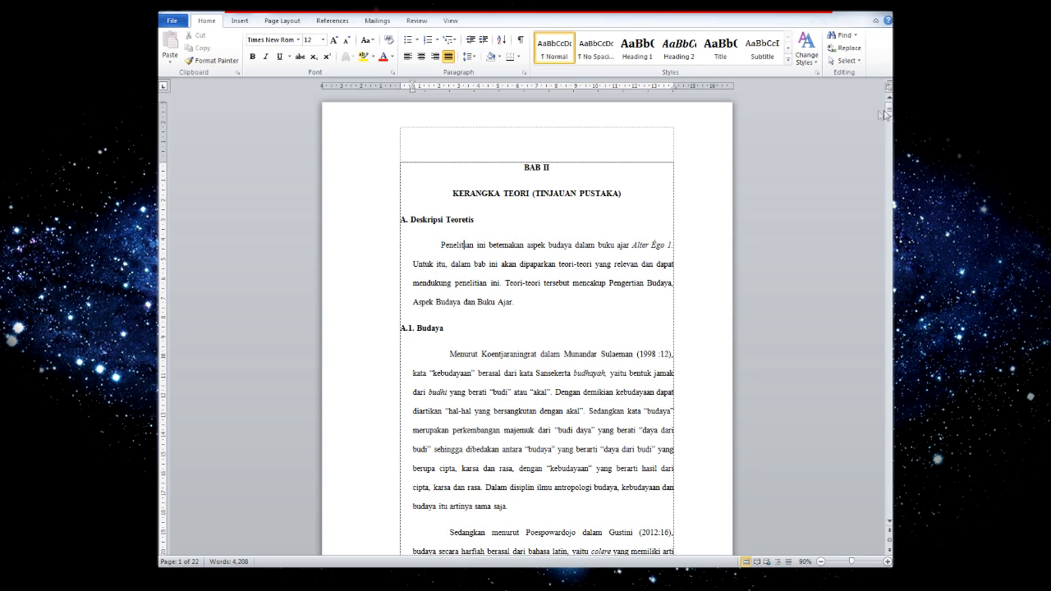
pyautogui.click(571, 193)
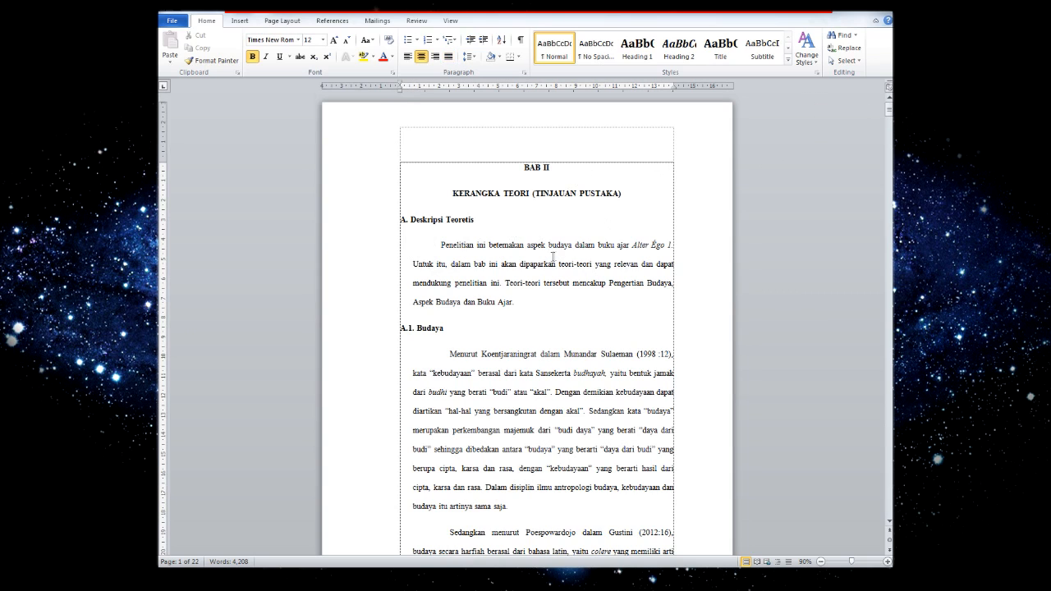
pyautogui.click(497, 252)
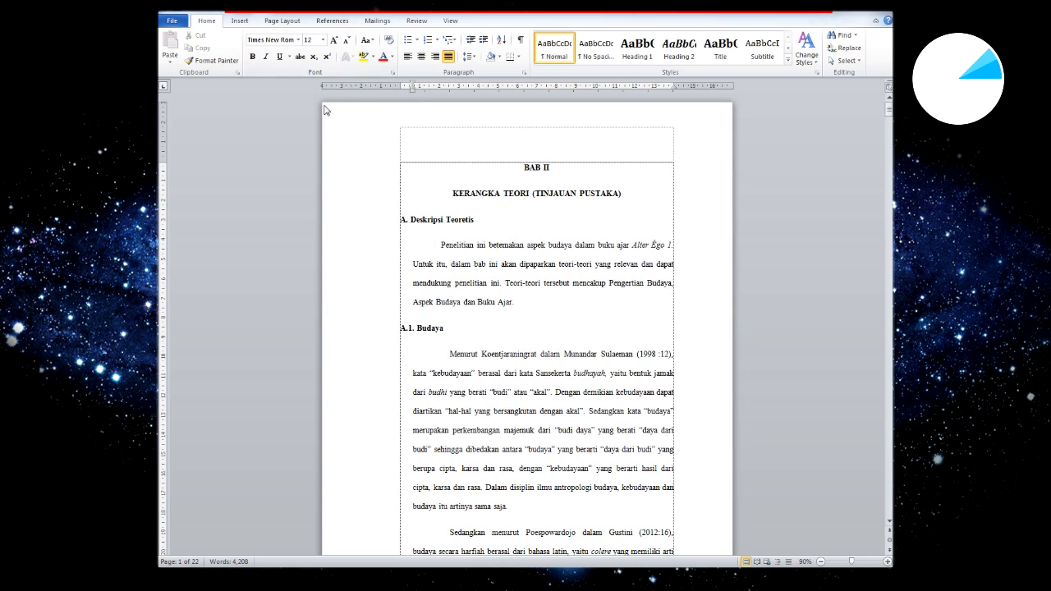
# - Clear the custom page range in the print settings and print the entire document
pyautogui.click(171, 21)
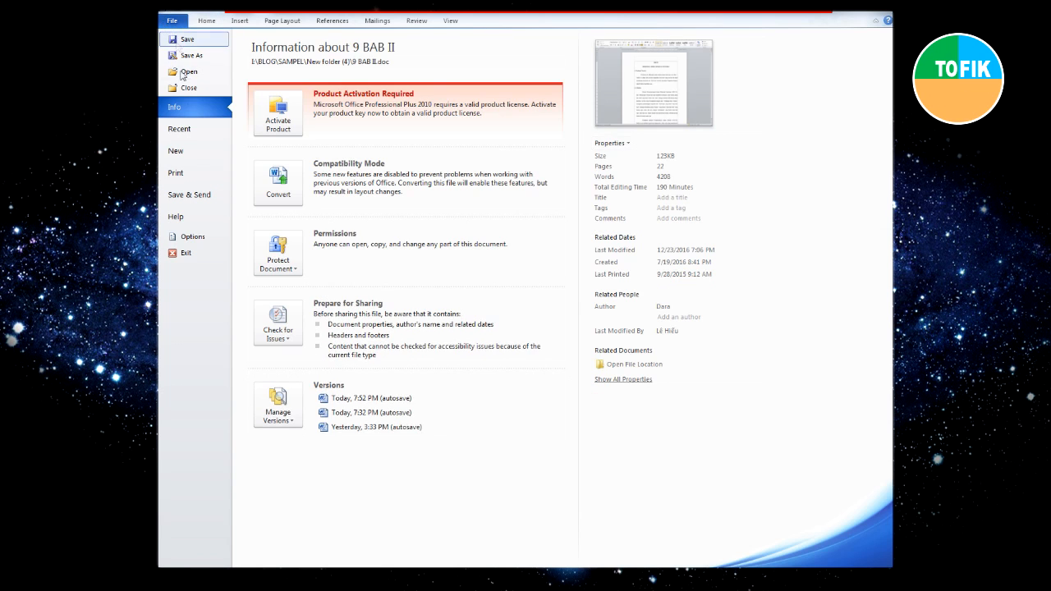
pyautogui.click(176, 173)
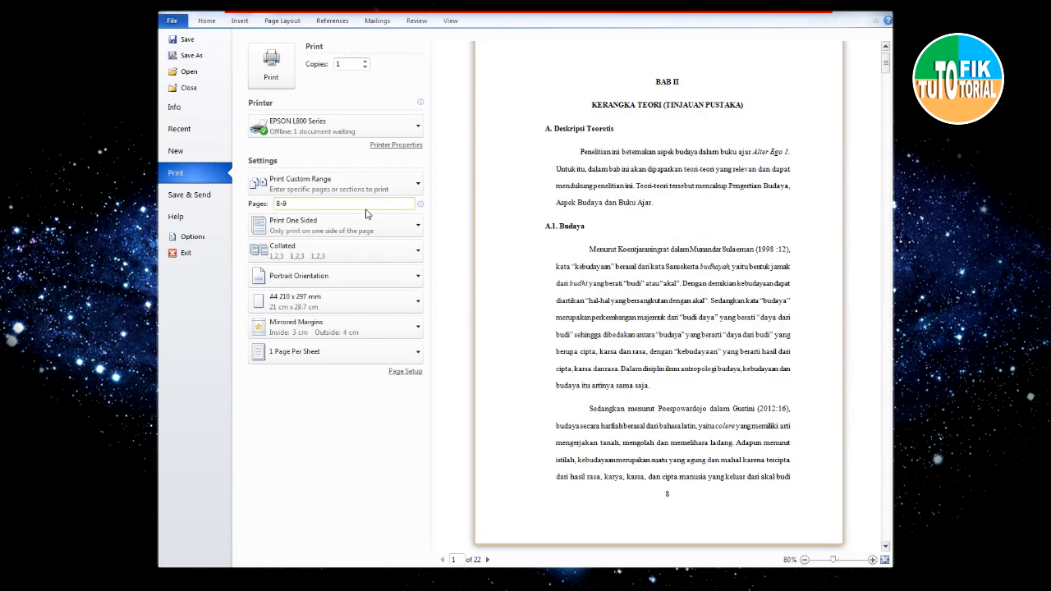
pyautogui.press('BackSpace')
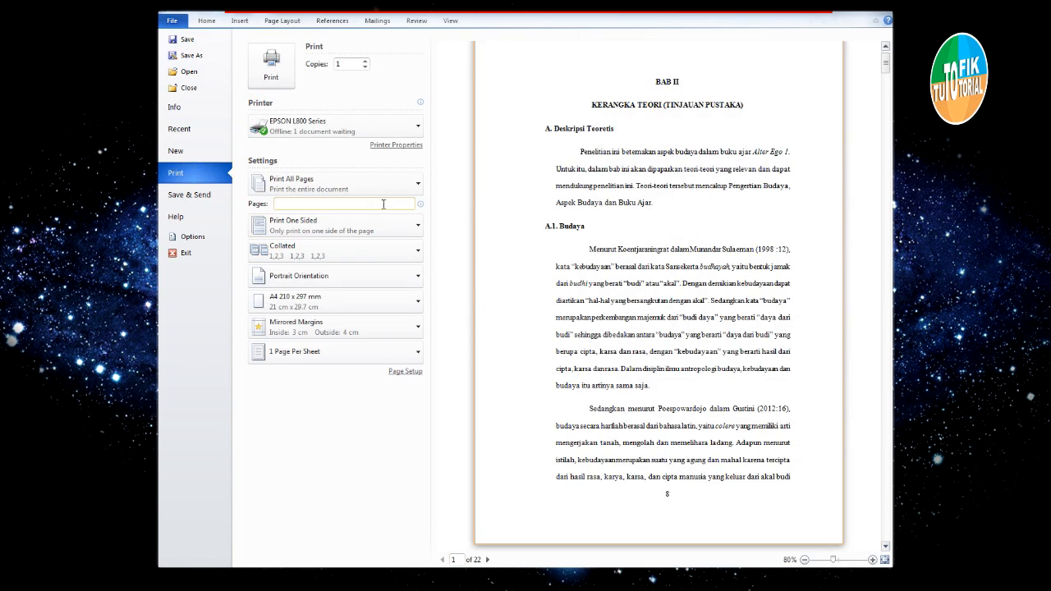
pyautogui.click(274, 74)
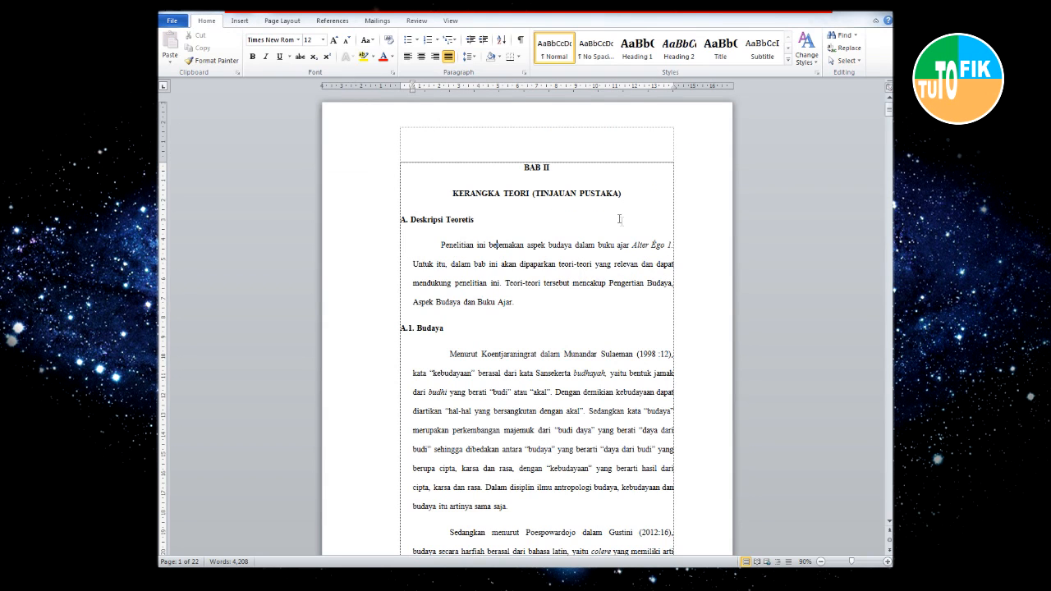
pyautogui.scroll(-6, 526, 324)
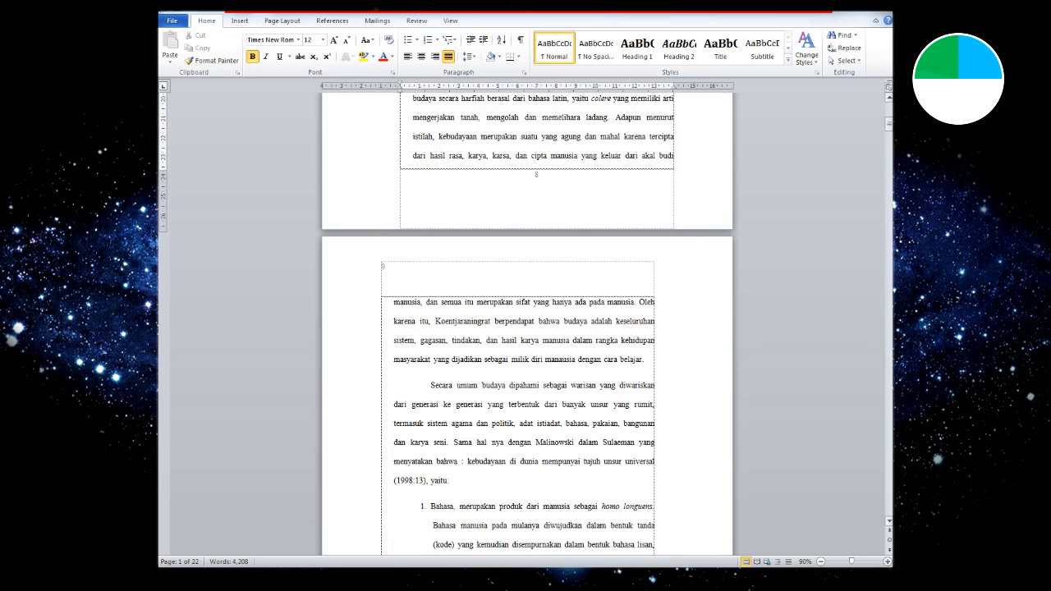
pyautogui.scroll(-6, 526, 324)
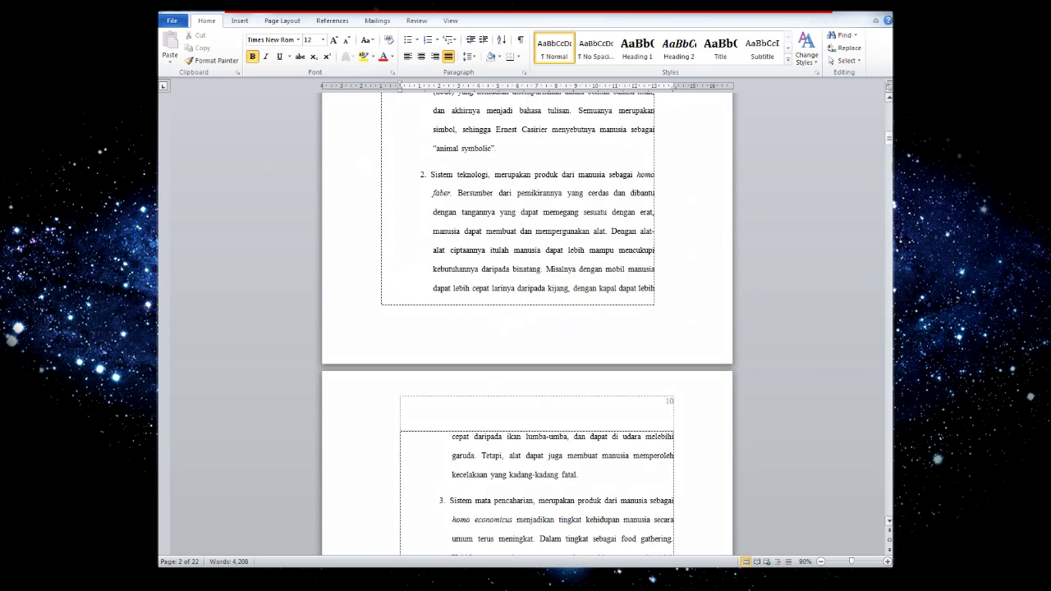
pyautogui.scroll(-10, 892, 210)
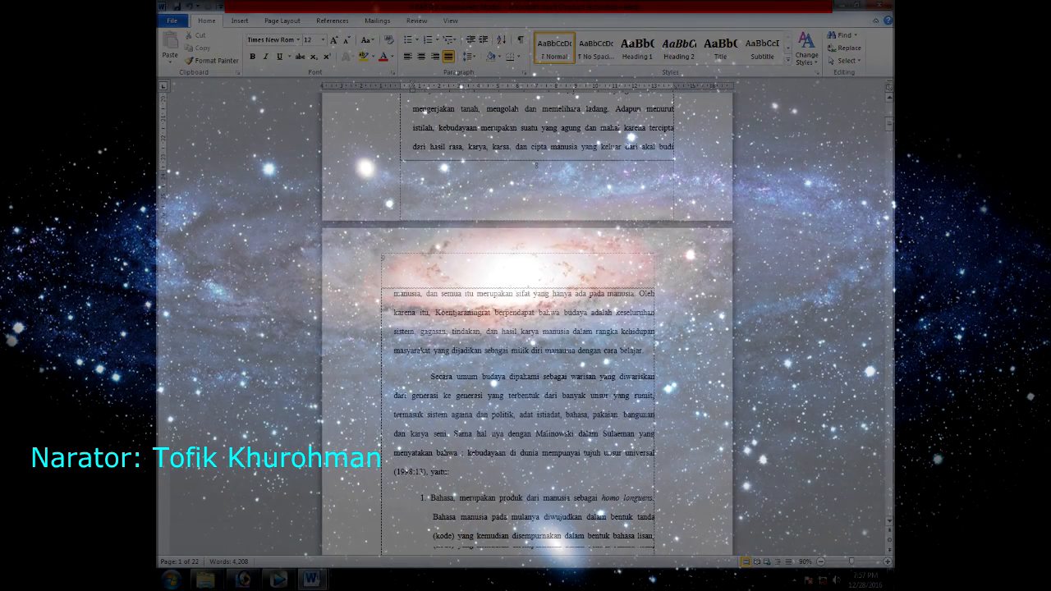
pyautogui.scroll(-20, 528, 321)
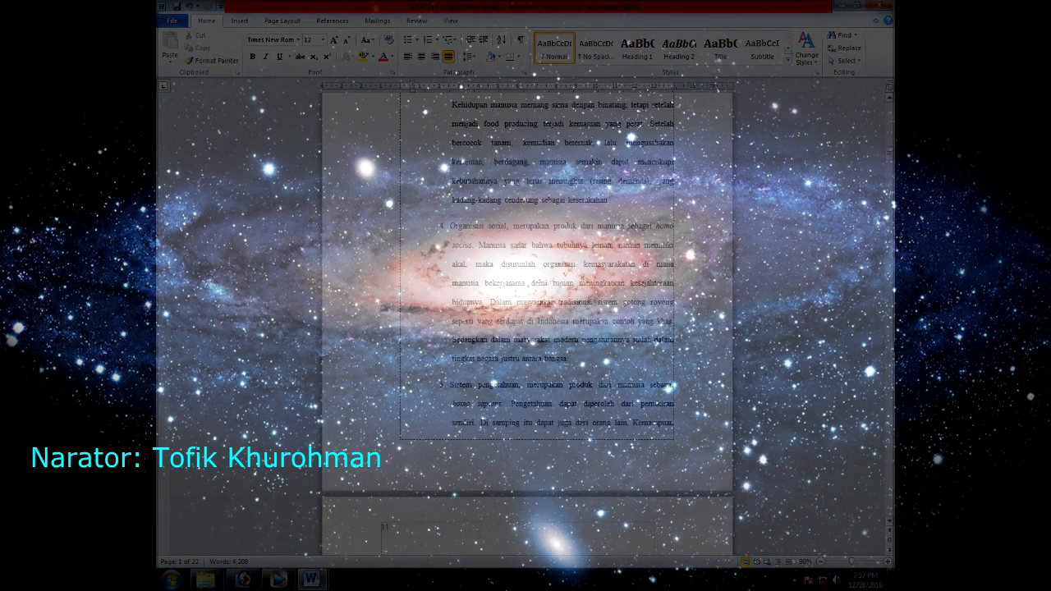